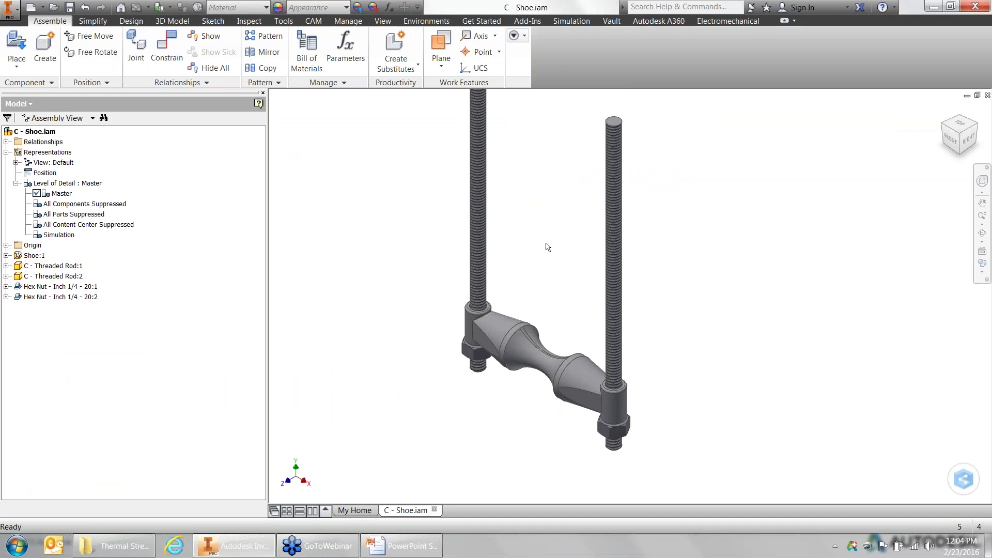
Step: Open the shoe assembly in the Autodesk Nastran In-CAD environment and show the start of its model tree
click(421, 21)
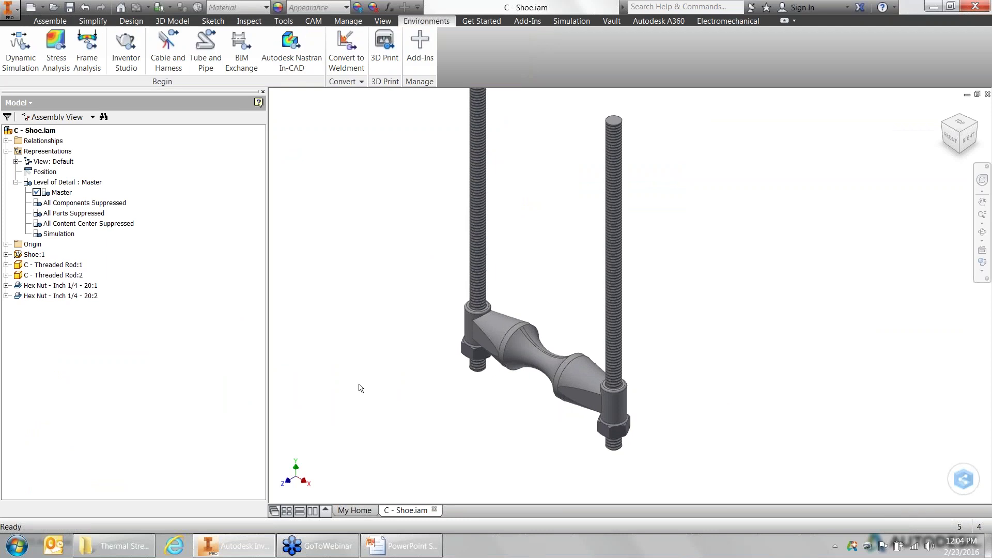
click(303, 65)
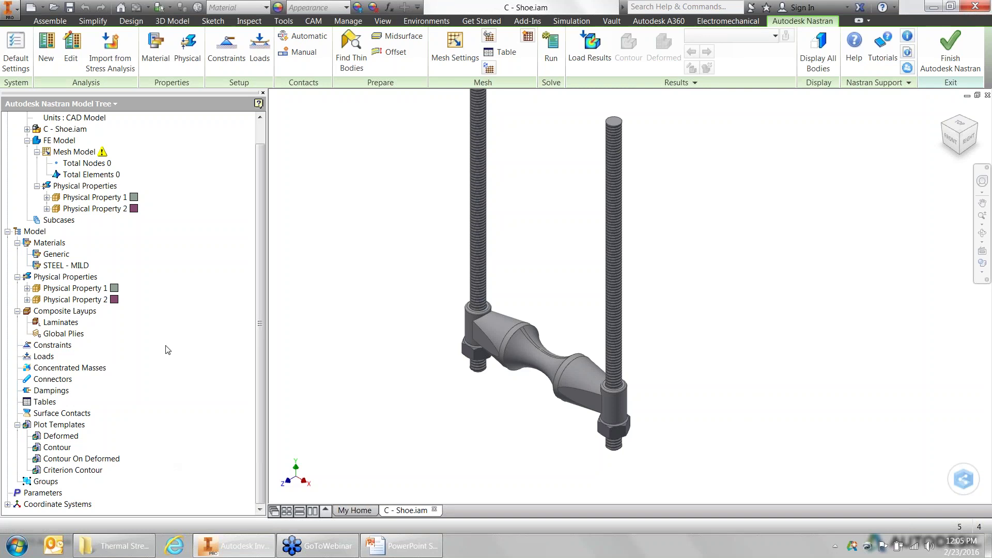
drag(257, 262, 261, 221)
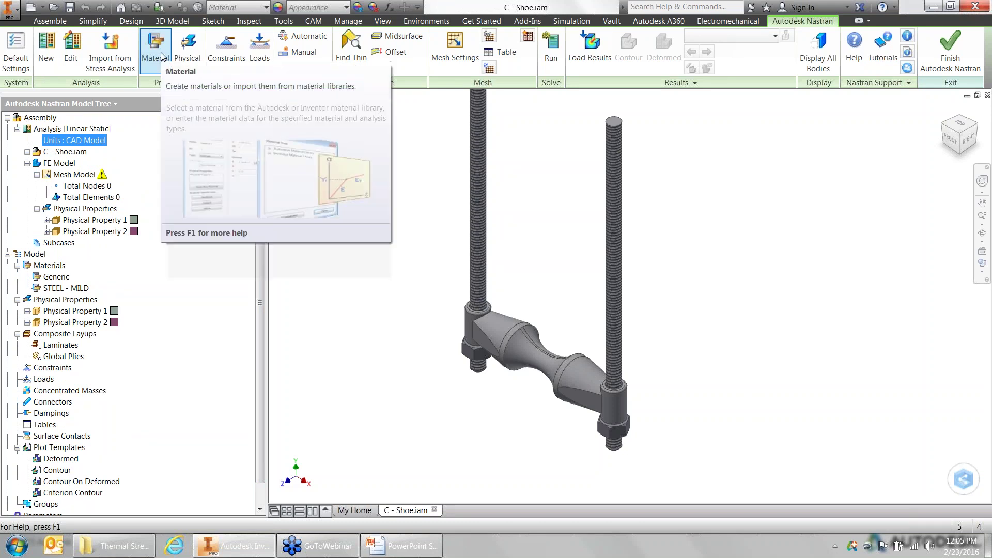
click(239, 74)
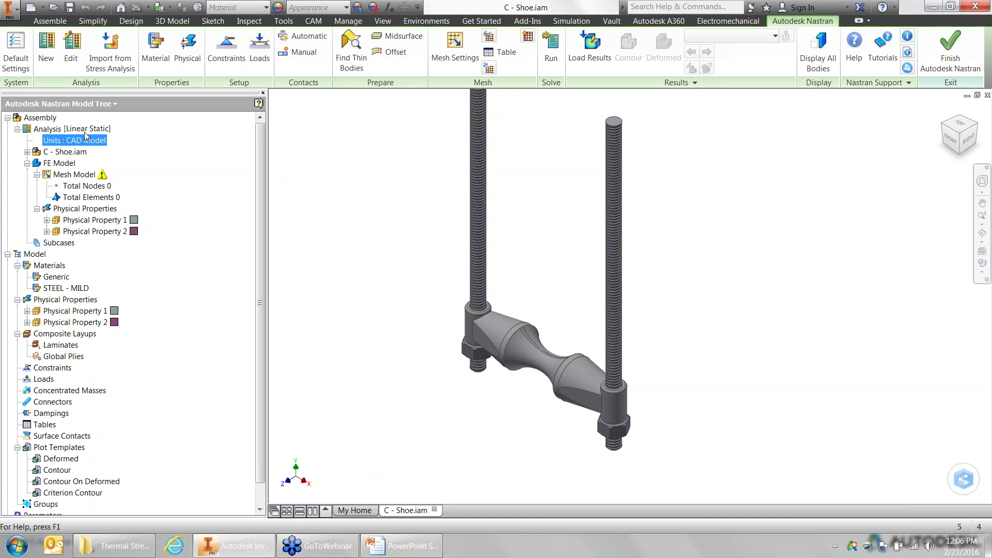
Step: Edit the existing analysis, naming it Thermal and giving it the title "Linear Thermal study"
right_click(43, 130)
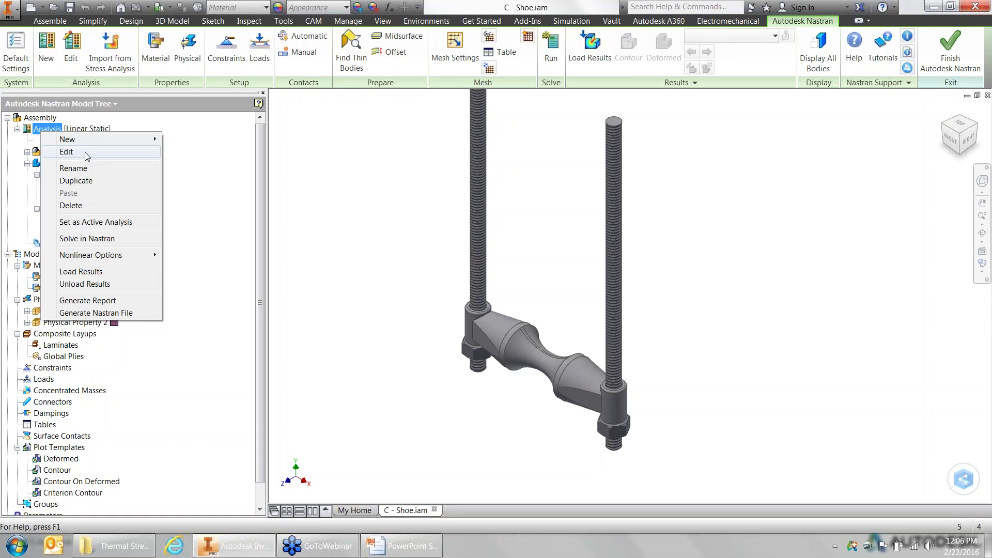
click(84, 151)
double_click(102, 47)
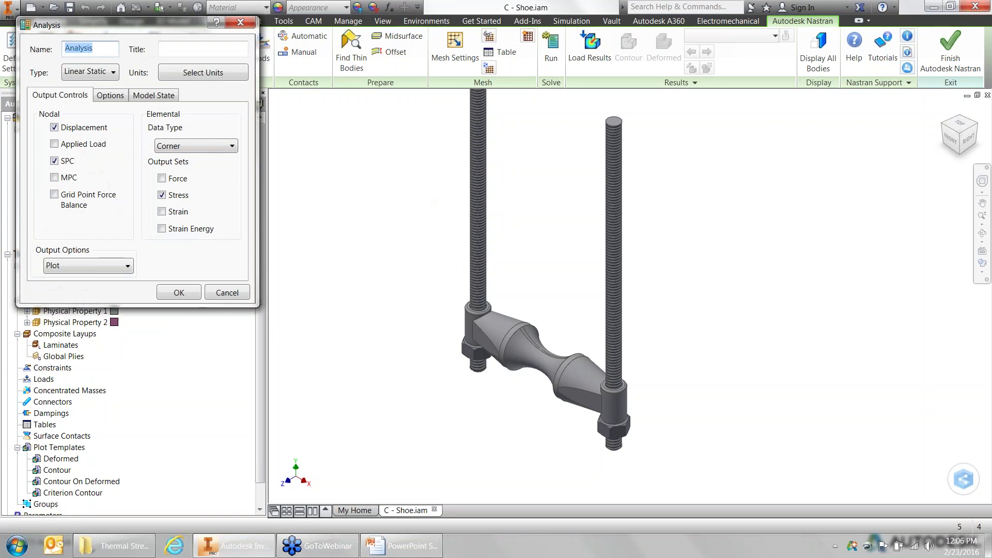
text(Them)
key(BackSpace)
text(rmal)
click(195, 51)
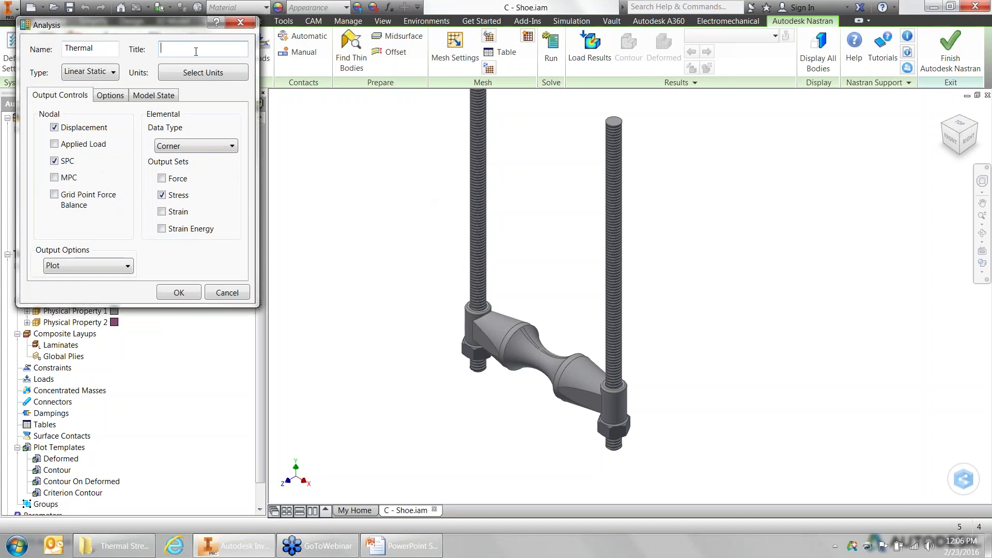
text(Linear Thermal study)
Step: Look through the available analysis types and set the analysis type to Linear Steady State Heat Transfer
click(89, 74)
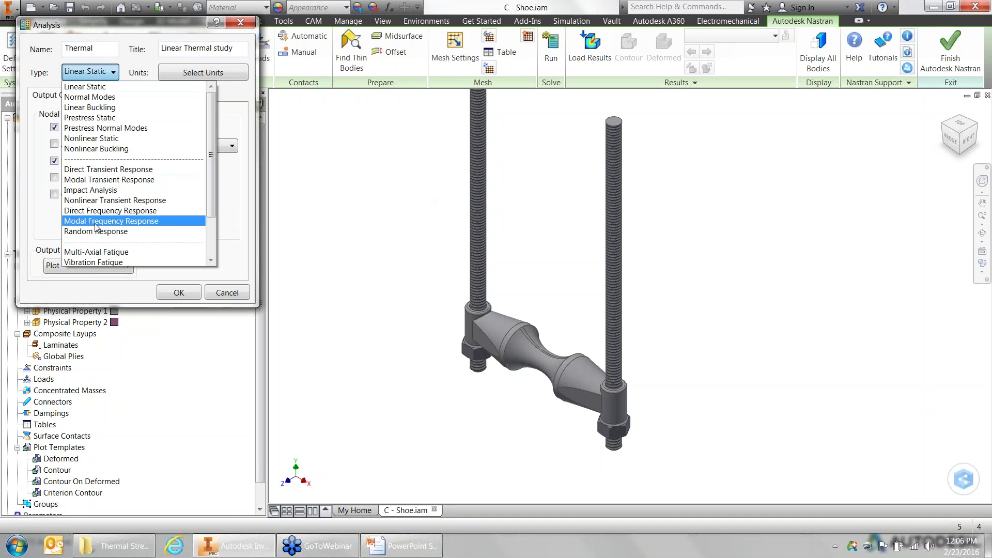
scroll(111, 222, down, 2)
click(116, 233)
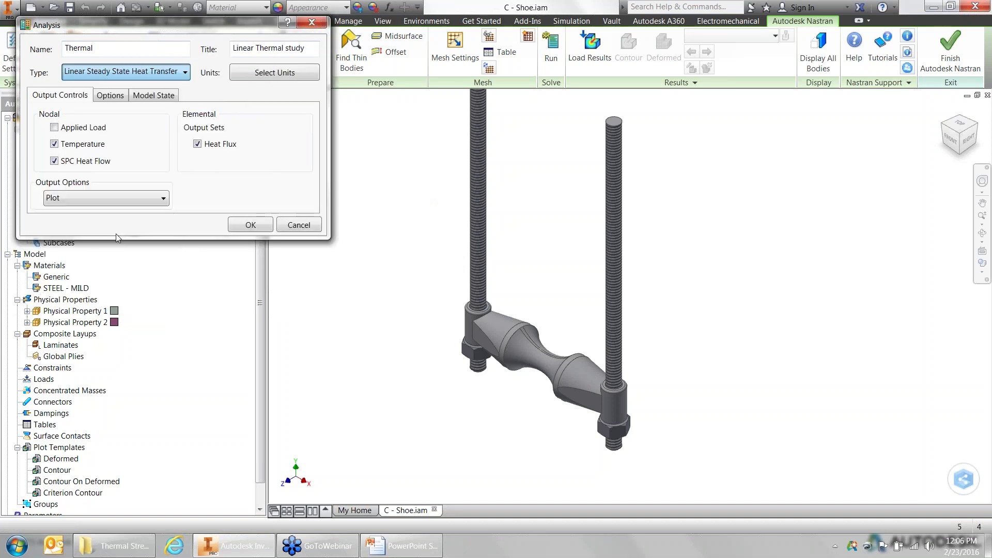
click(158, 74)
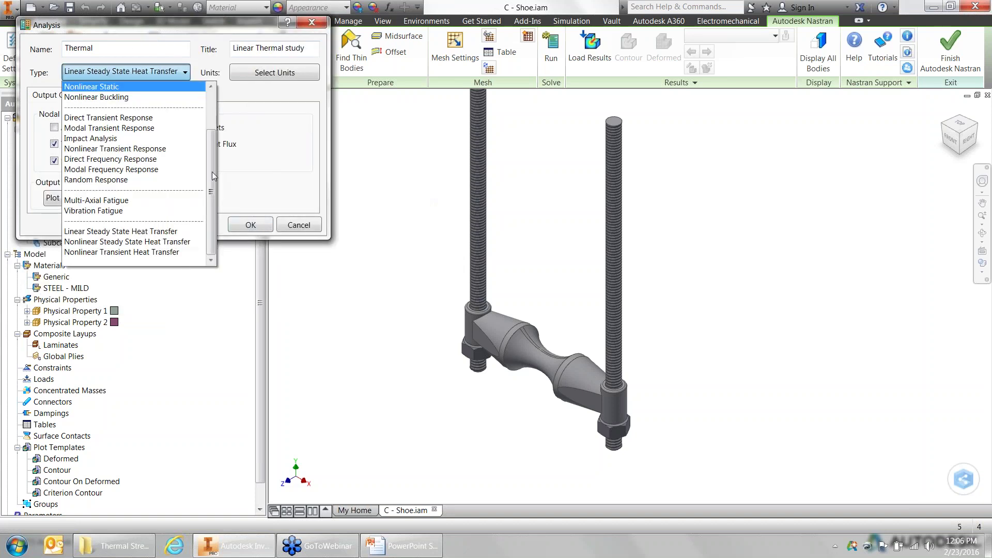
scroll(208, 150, up, 2)
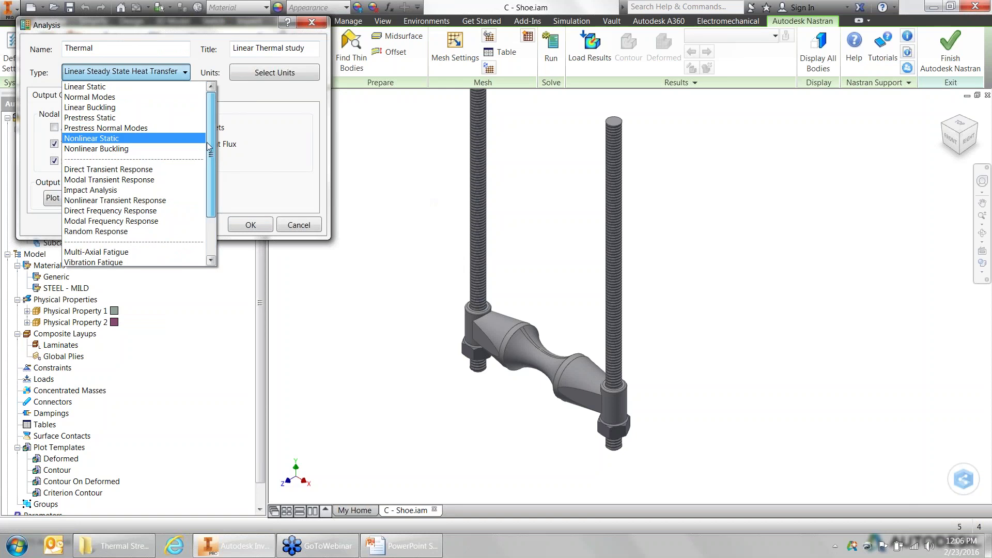
scroll(209, 155, down, 1)
scroll(212, 149, up, 1)
scroll(212, 159, down, 2)
scroll(213, 176, down, 1)
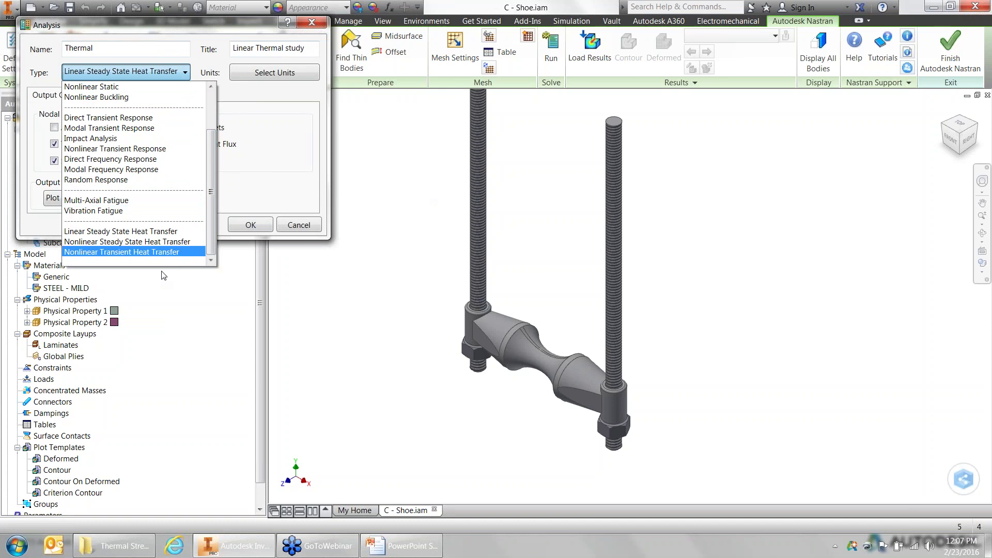
click(143, 236)
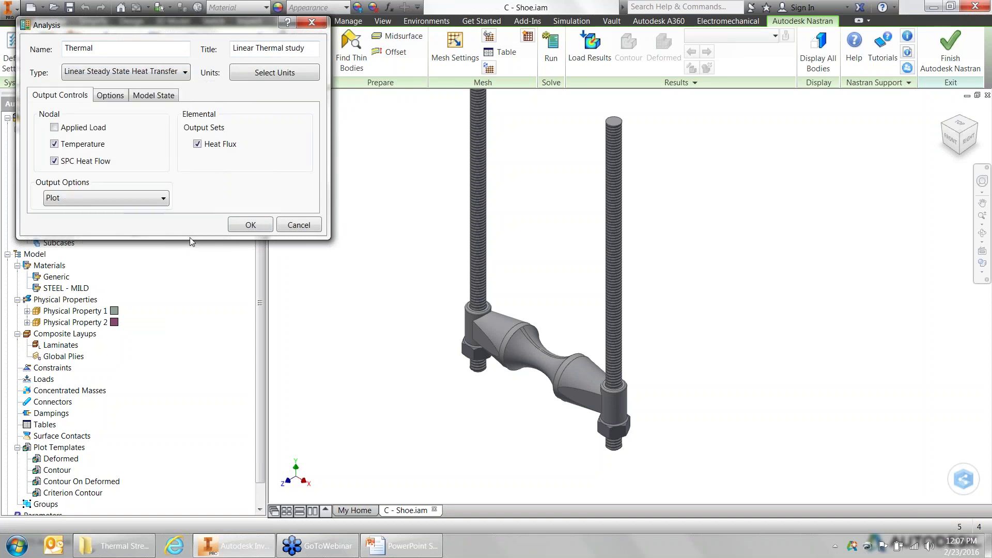
Step: Check the analysis units and accept CAD Model as the unit system
click(245, 79)
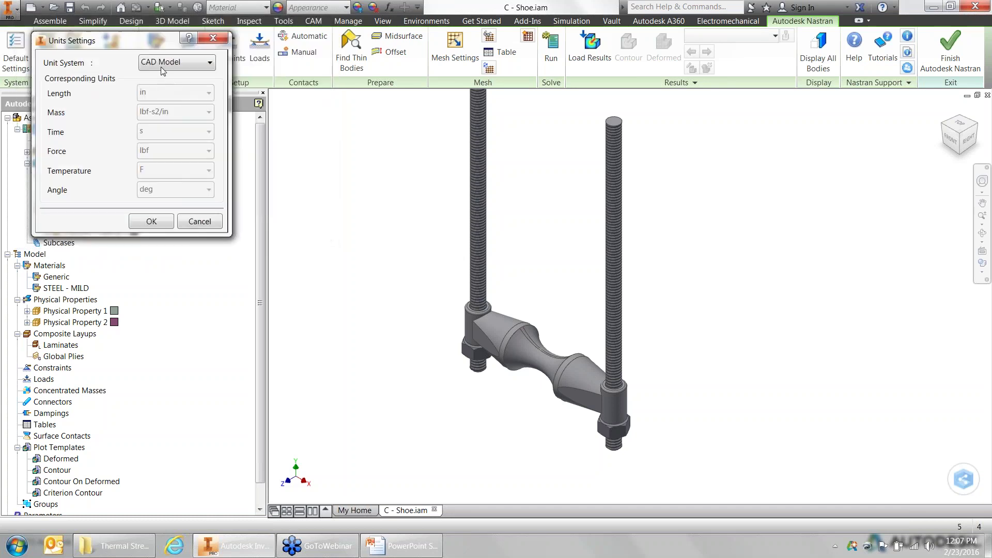
drag(149, 45, 386, 103)
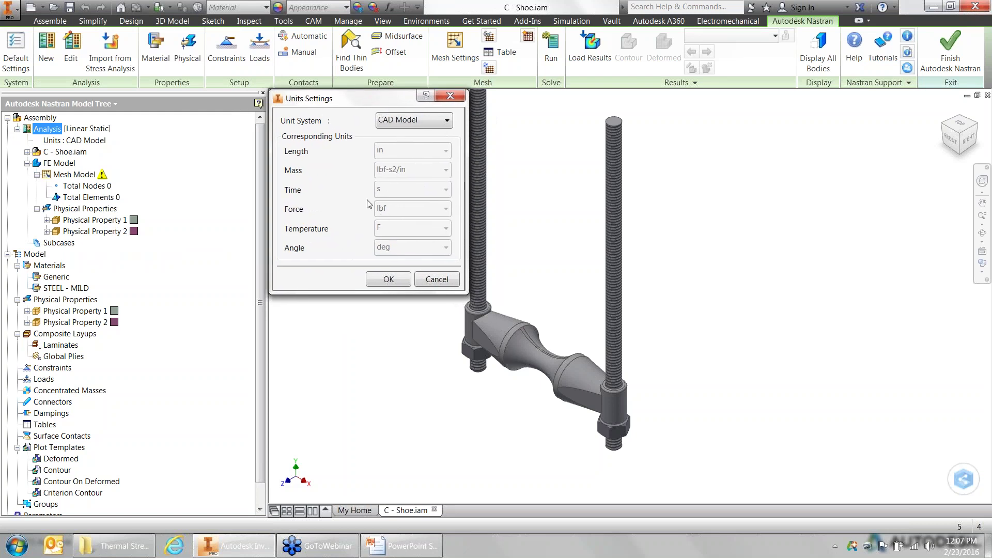
click(423, 124)
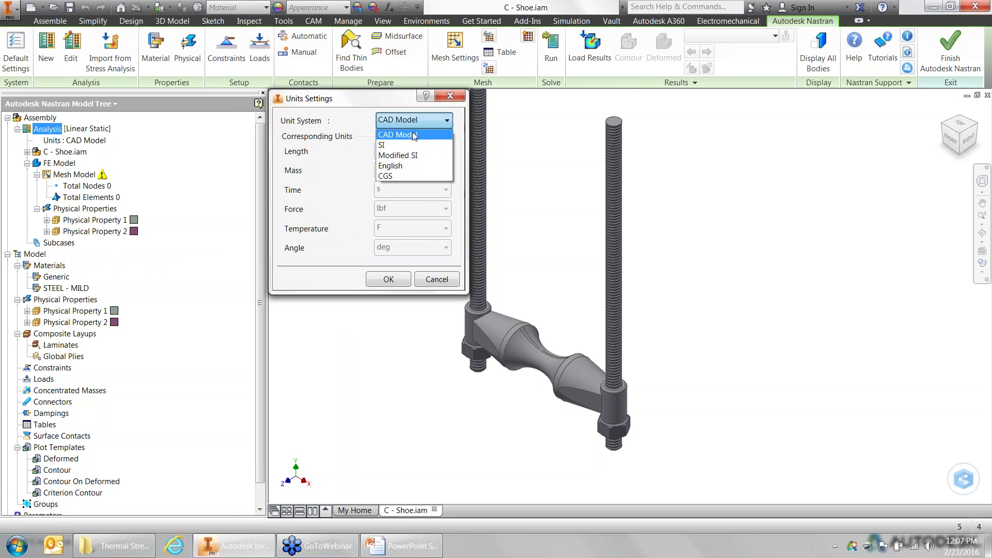
click(412, 134)
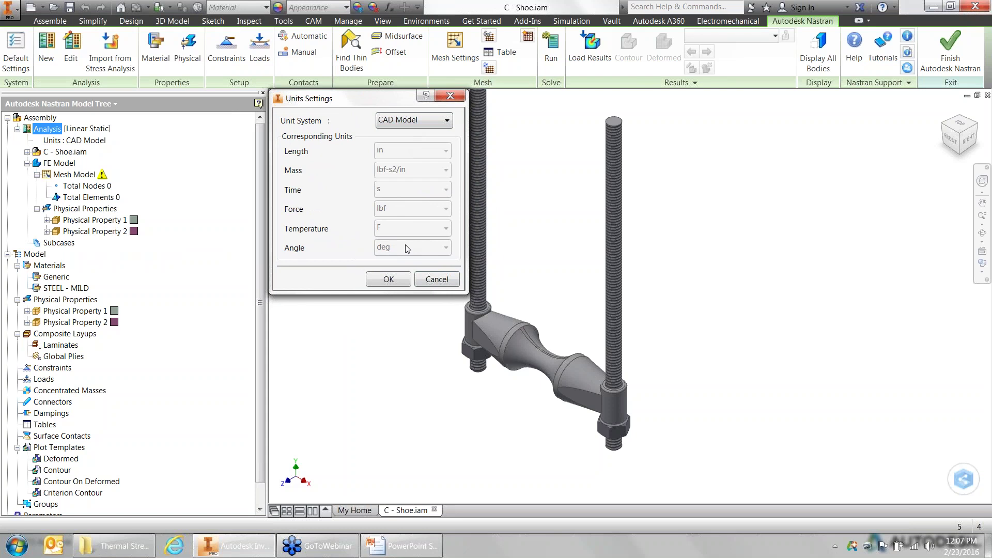
click(393, 279)
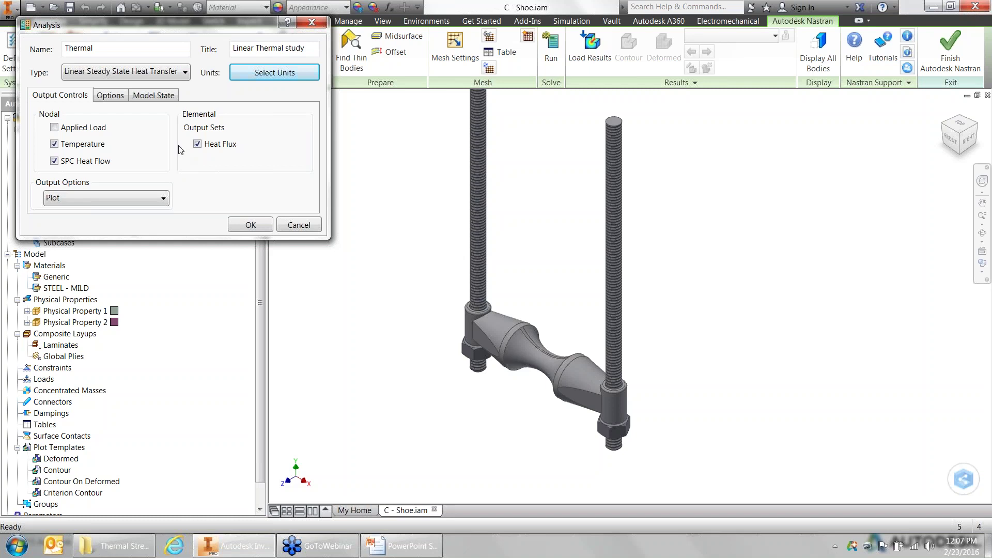
Step: Review the analysis's contact options, level of detail choices and output controls, and accept the analysis settings with the Master level of detail
click(110, 96)
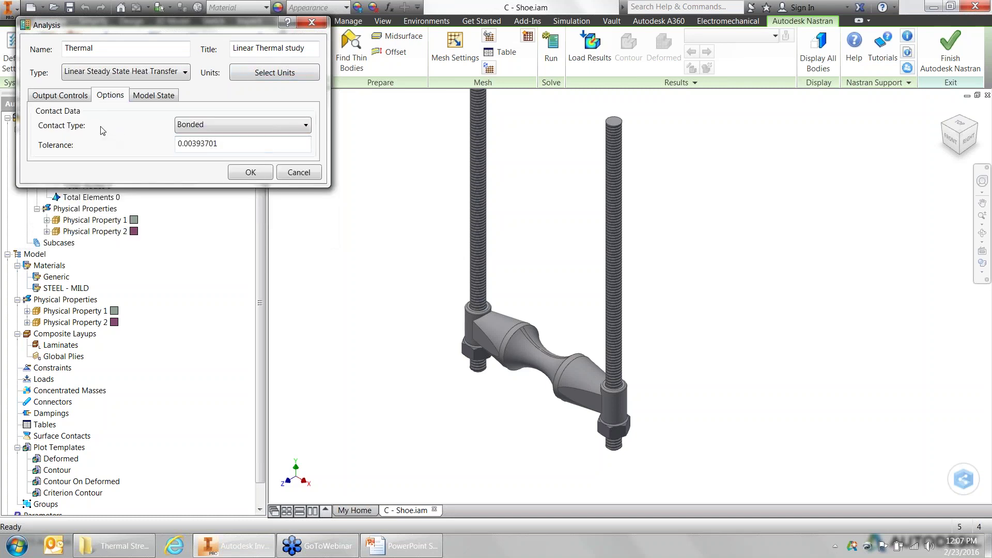
click(153, 95)
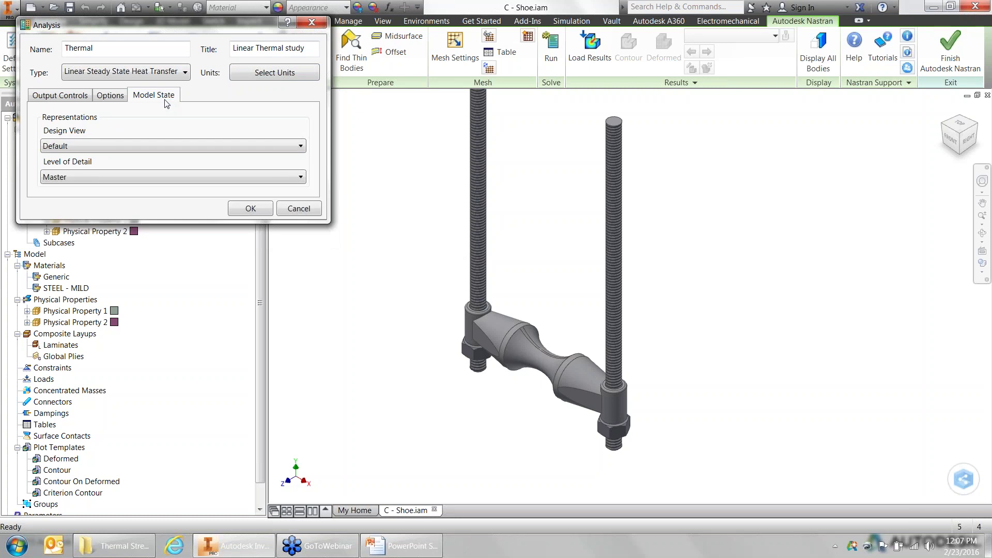
drag(150, 31, 268, 97)
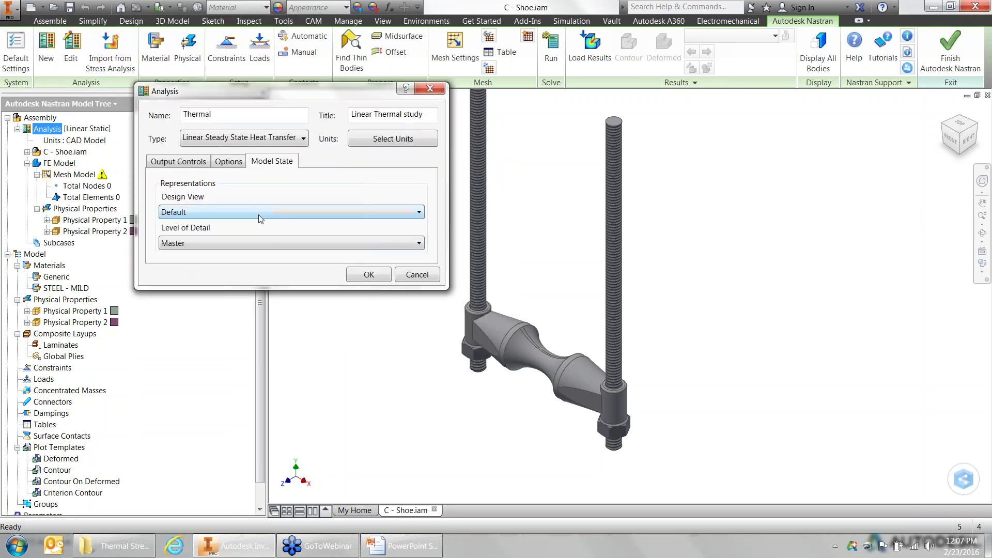
click(250, 243)
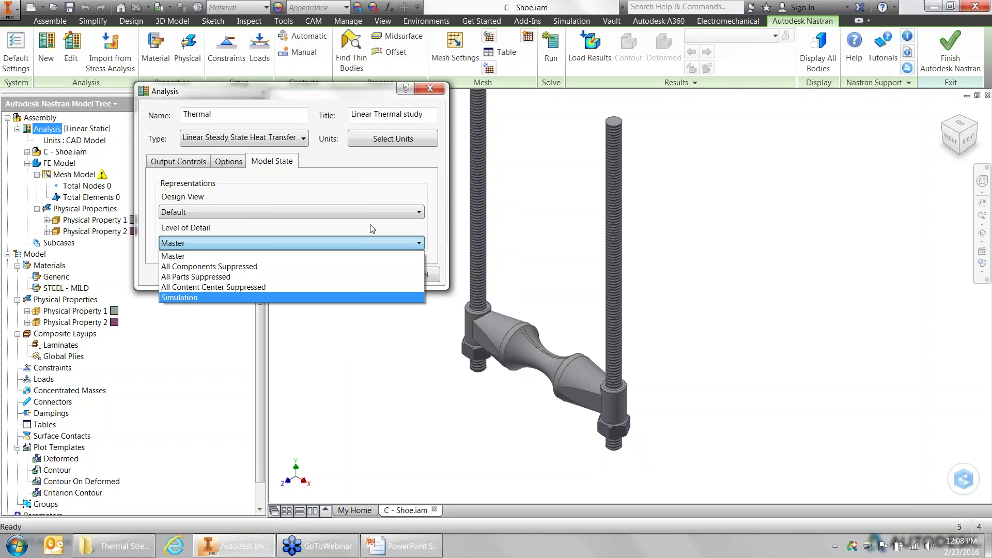
click(251, 241)
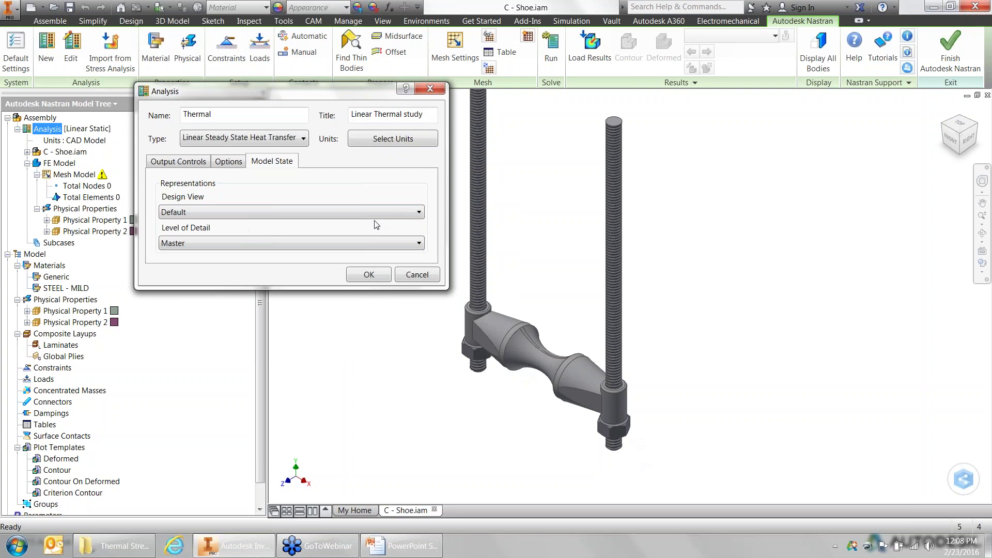
click(205, 162)
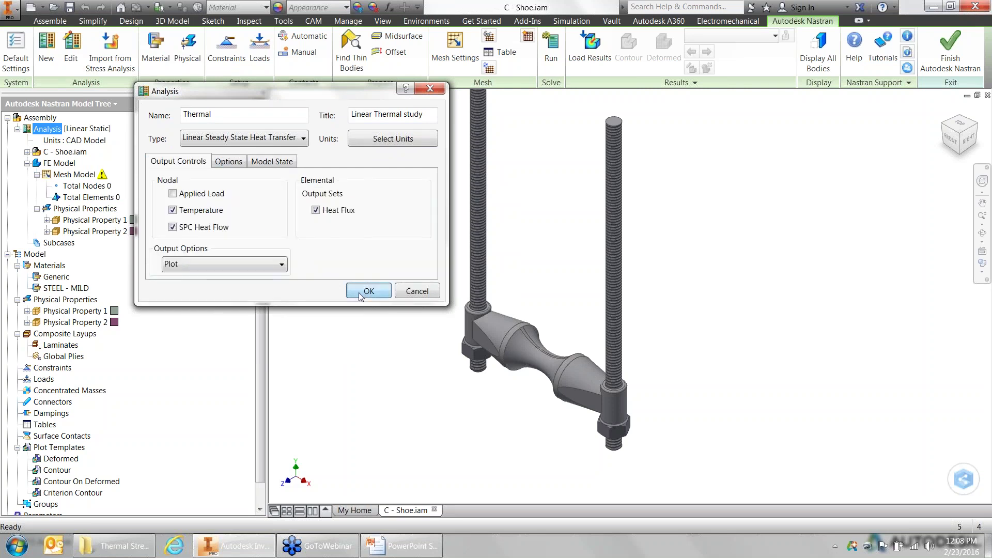
click(367, 291)
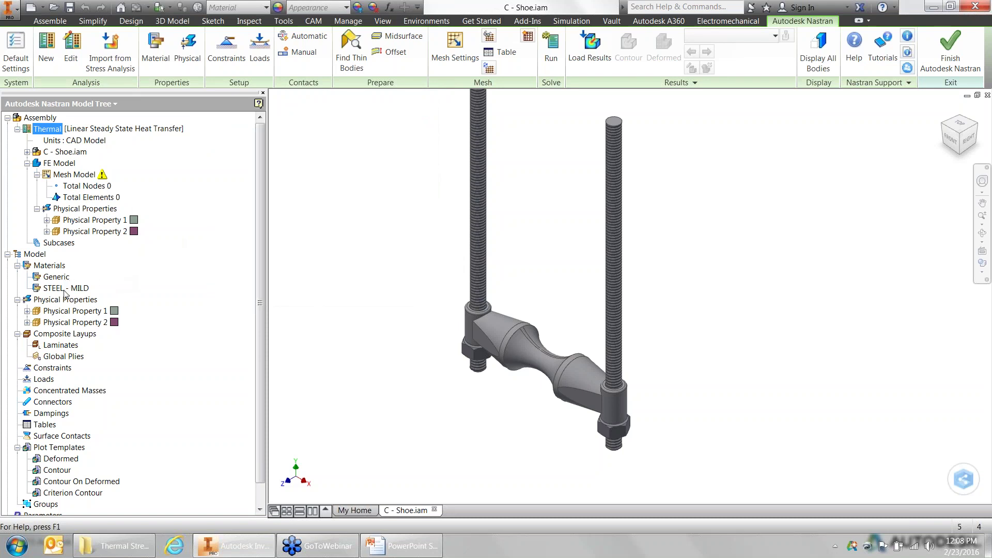
Step: Open the STEEL - MILD material under Physical Property 2 and review its structural and thermal properties
click(27, 322)
right_click(66, 333)
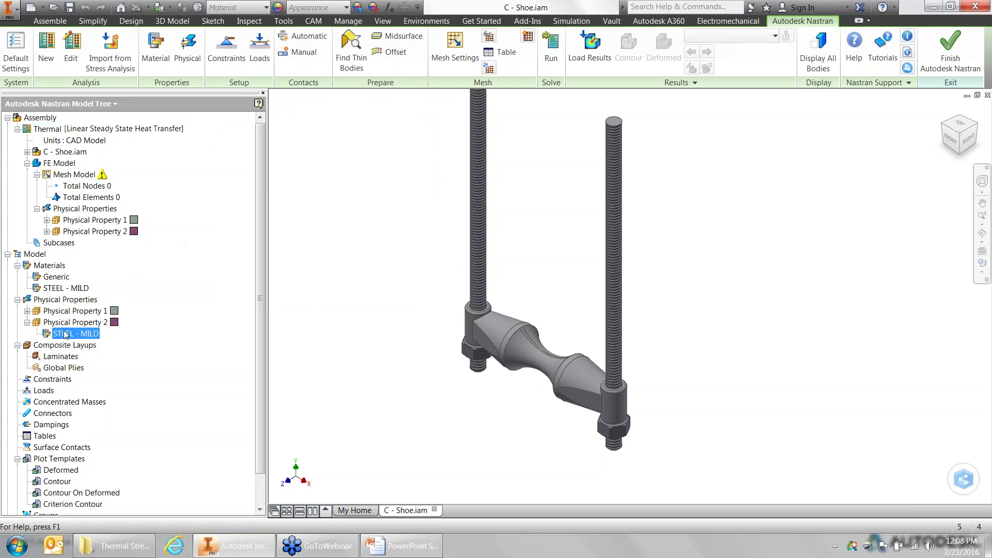
click(90, 338)
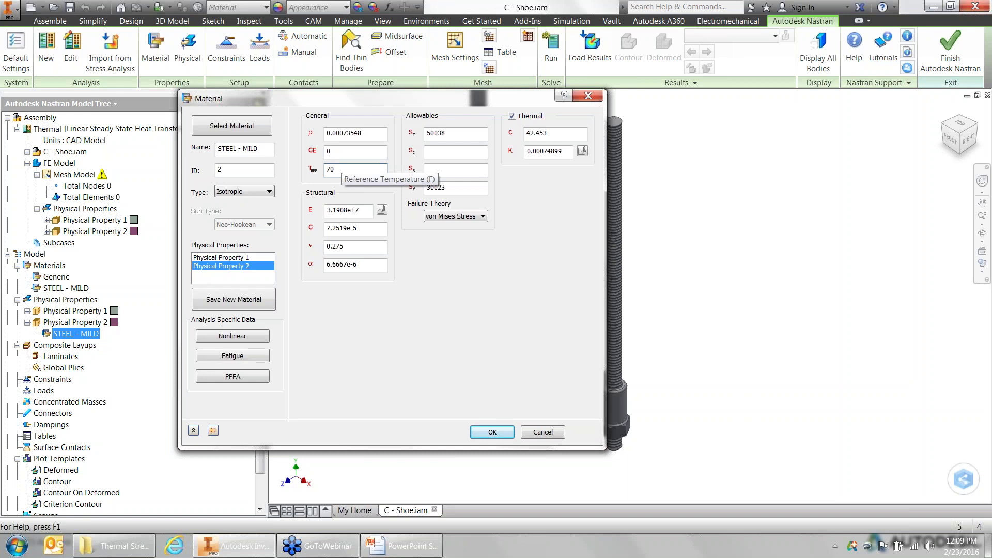
click(498, 437)
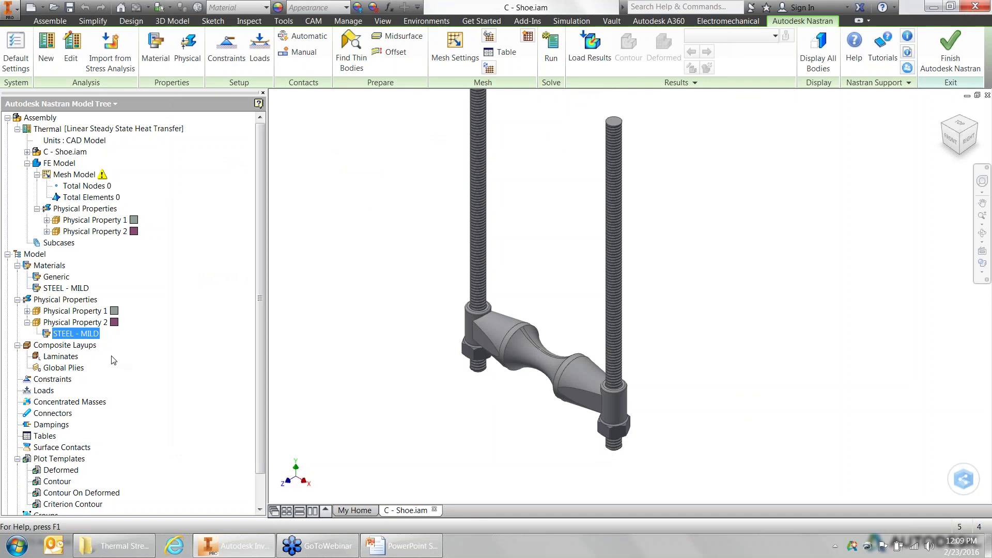
Step: Start a new material and load the ADSK_materials.nasmat database into its material selection
right_click(55, 264)
click(95, 271)
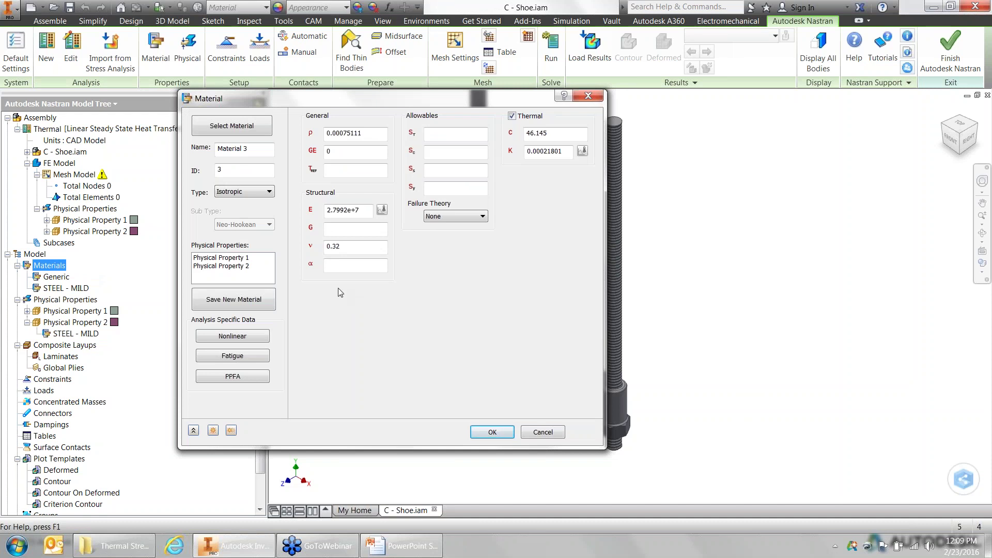
click(246, 124)
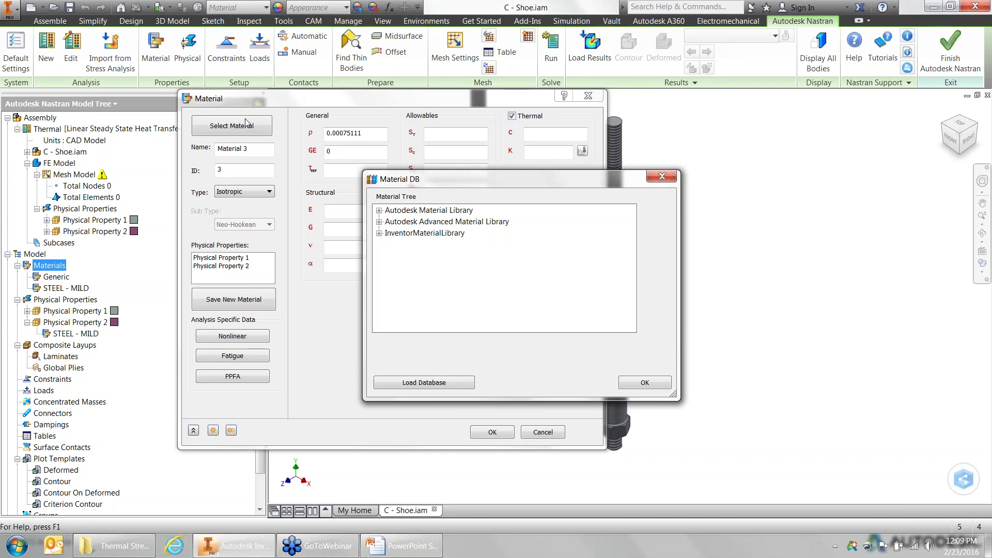
click(448, 383)
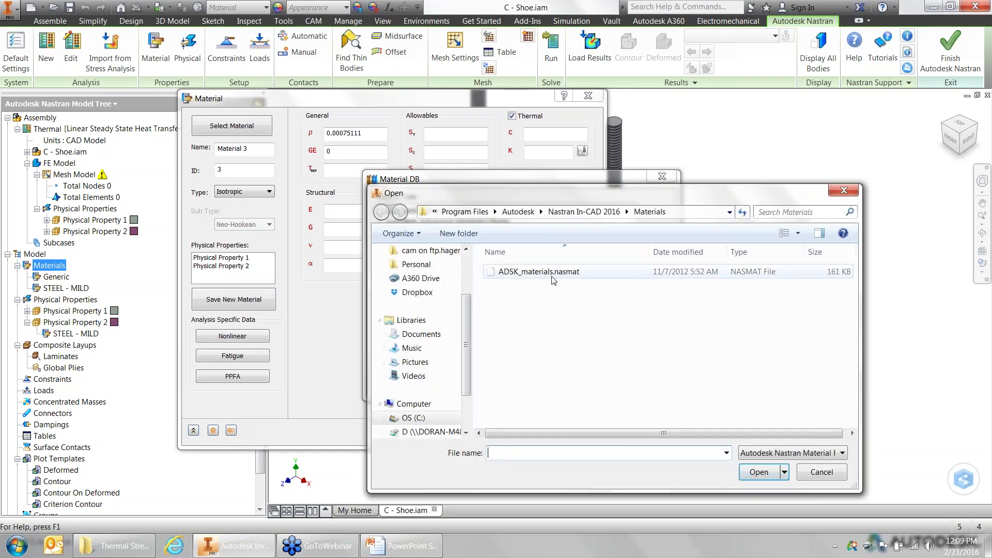
click(537, 274)
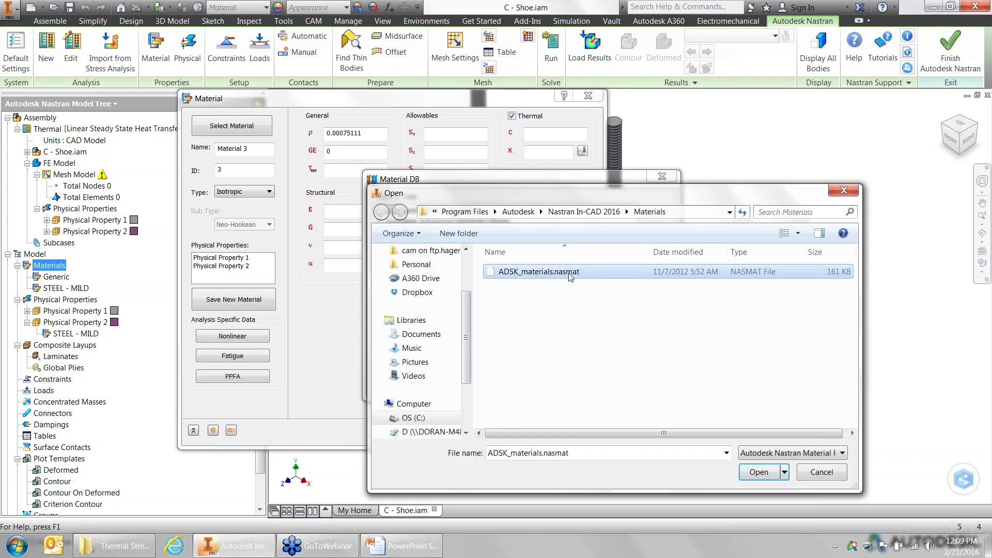
click(758, 471)
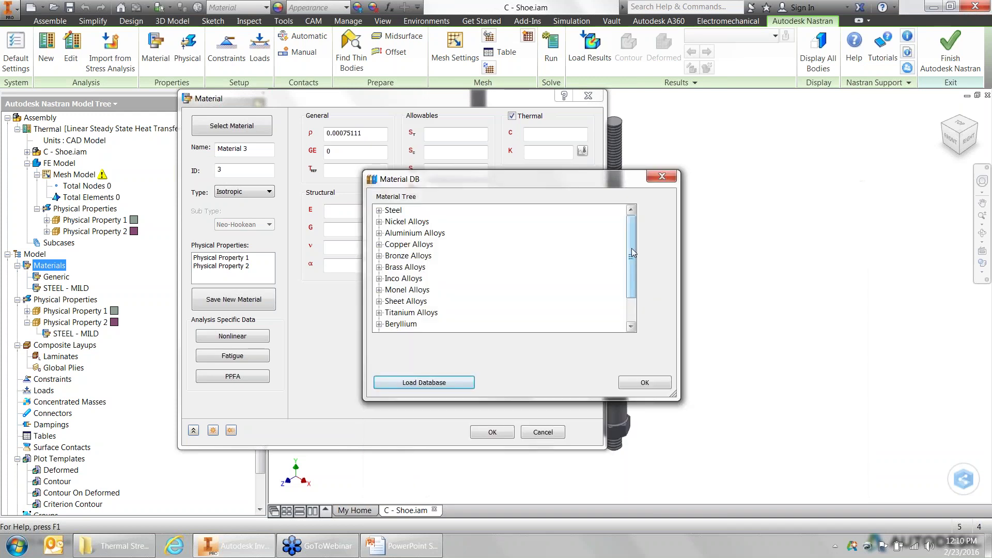
Step: Browse the material database categories, examining the Steel and Silicon entries
scroll(631, 248, down, 1)
scroll(568, 233, up, 1)
double_click(388, 210)
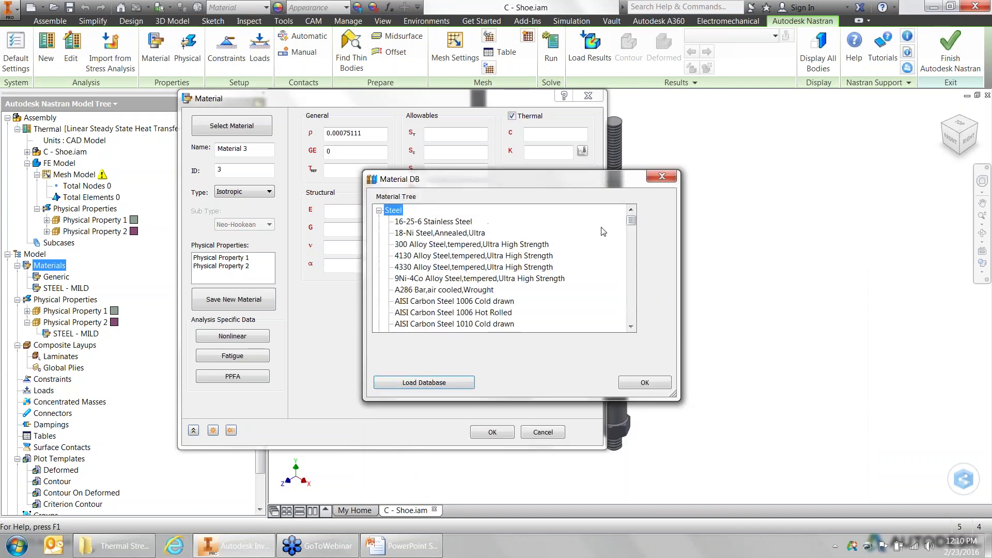
drag(633, 224, 636, 325)
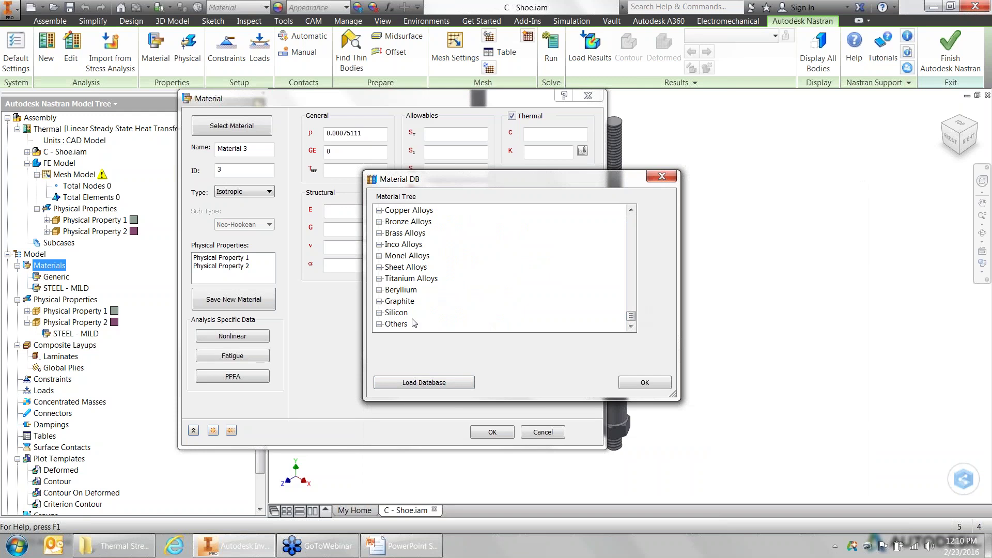
scroll(449, 321, up, 1)
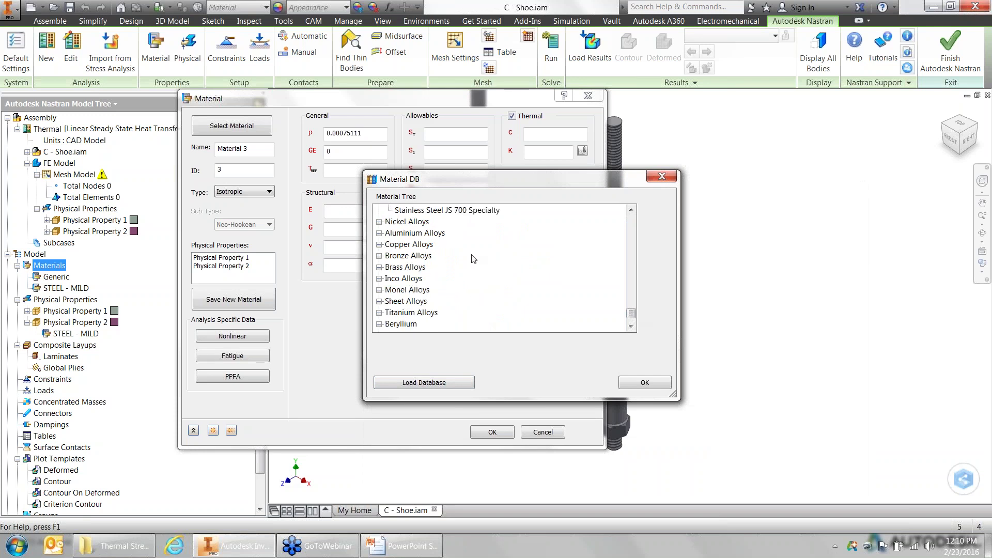
scroll(474, 258, down, 1)
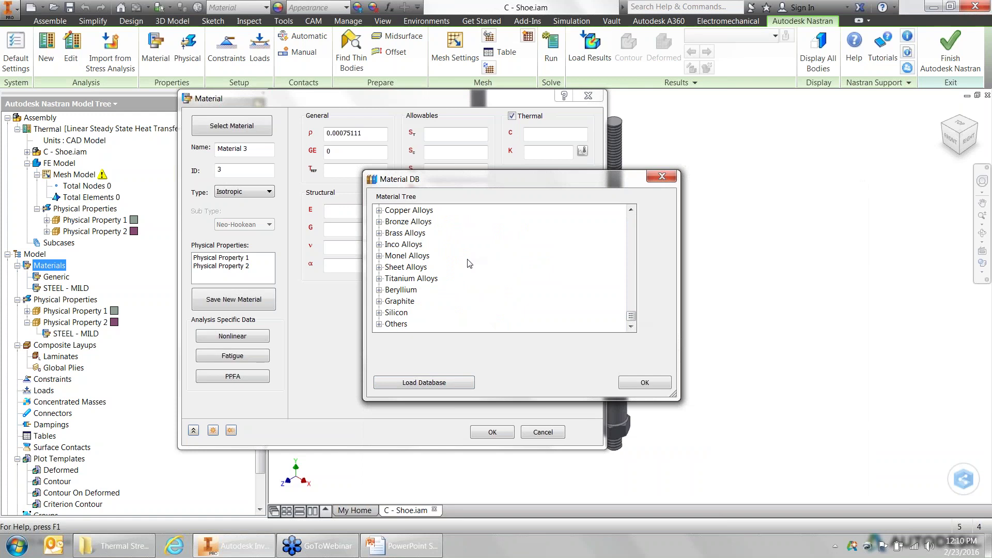
click(380, 313)
scroll(577, 319, down, 1)
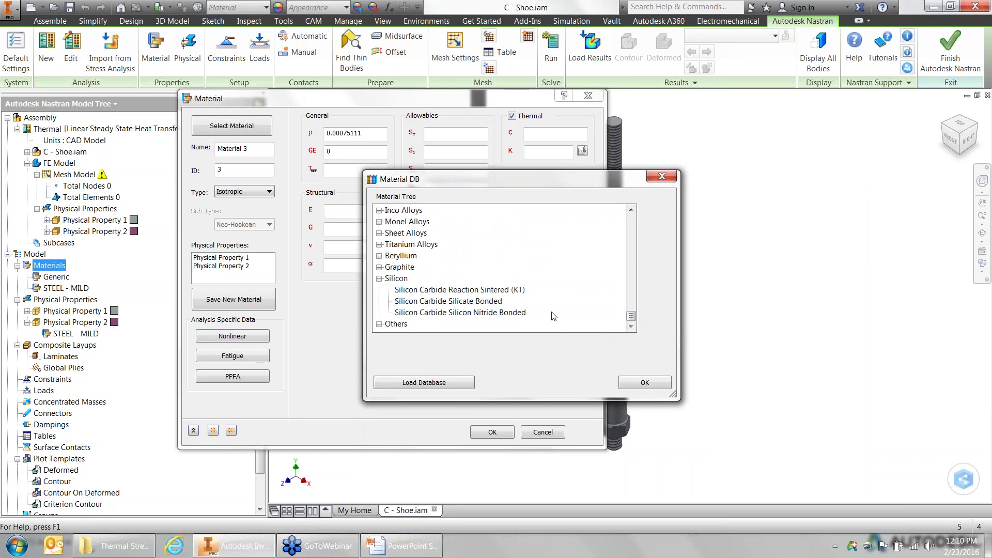
click(379, 278)
scroll(495, 298, up, 15)
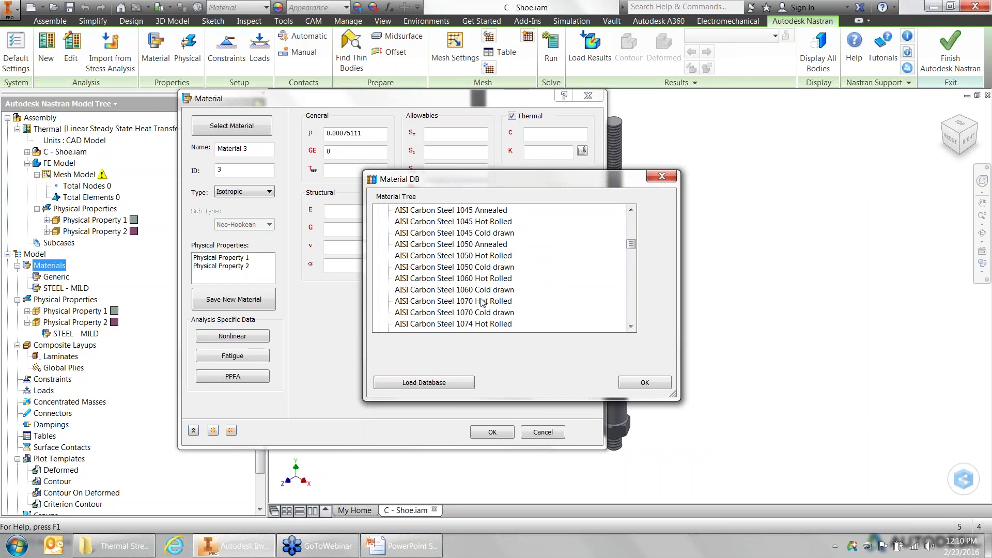
Step: Load AISI Carbon Steel 1070 Hot Rolled into the new material, set its reference temperature to 70, and accept it
click(483, 301)
click(640, 385)
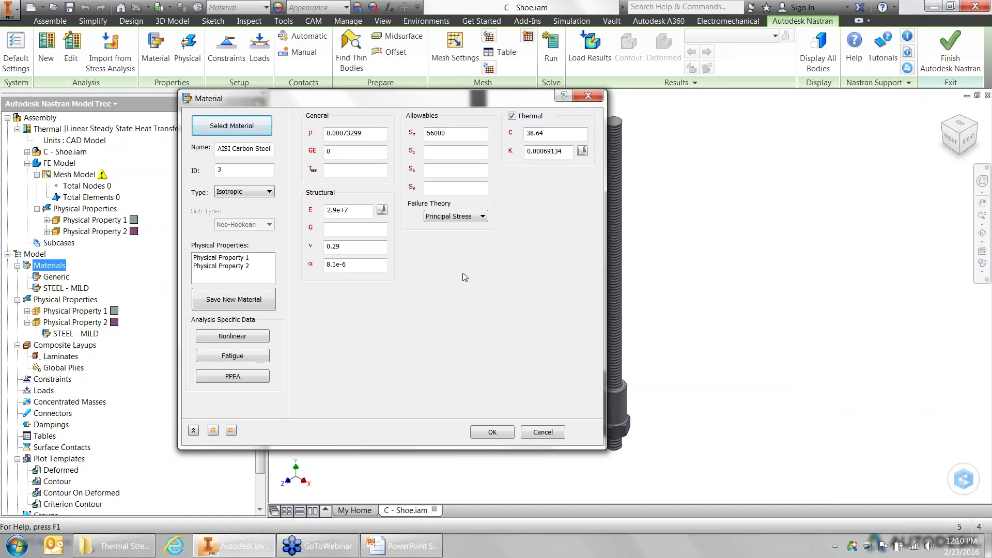
click(327, 169)
text(70)
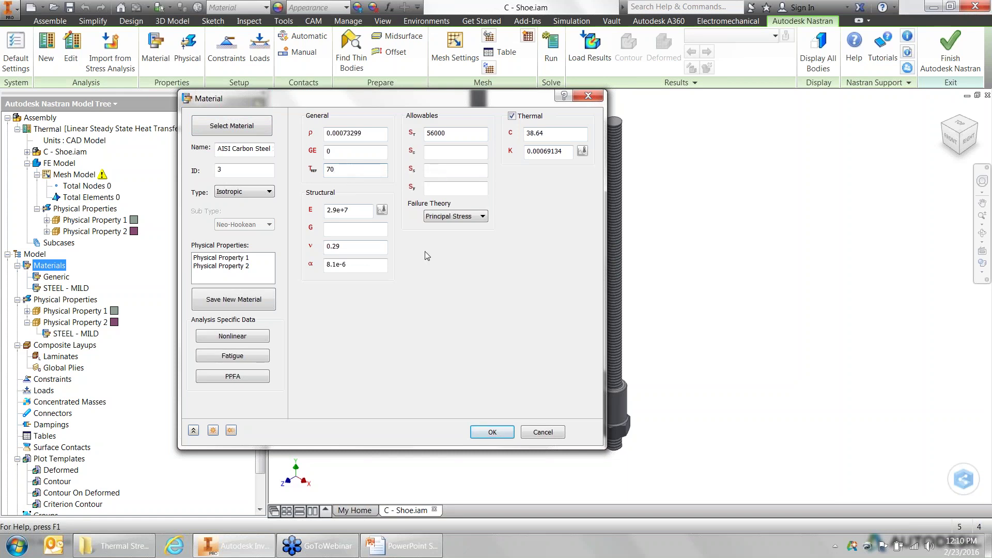
click(492, 432)
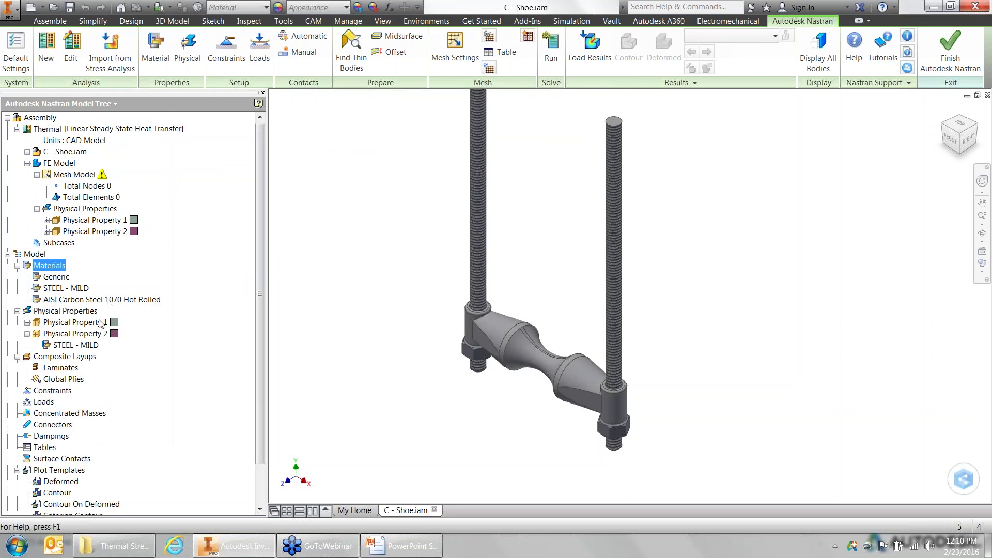
Step: Edit Physical Property 1 of the shoe and assign AISI Carbon Steel 1070 Hot Rolled as its material
click(27, 322)
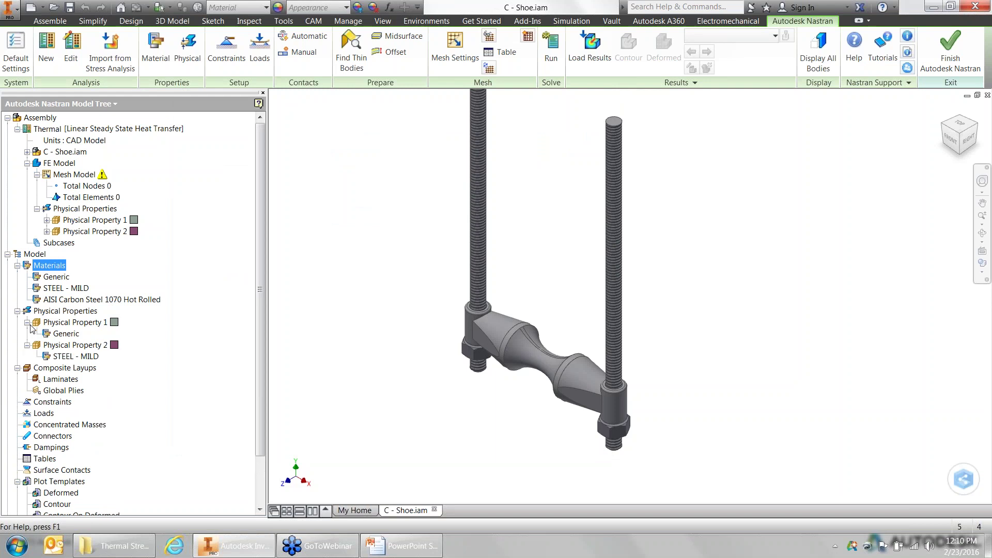
right_click(86, 326)
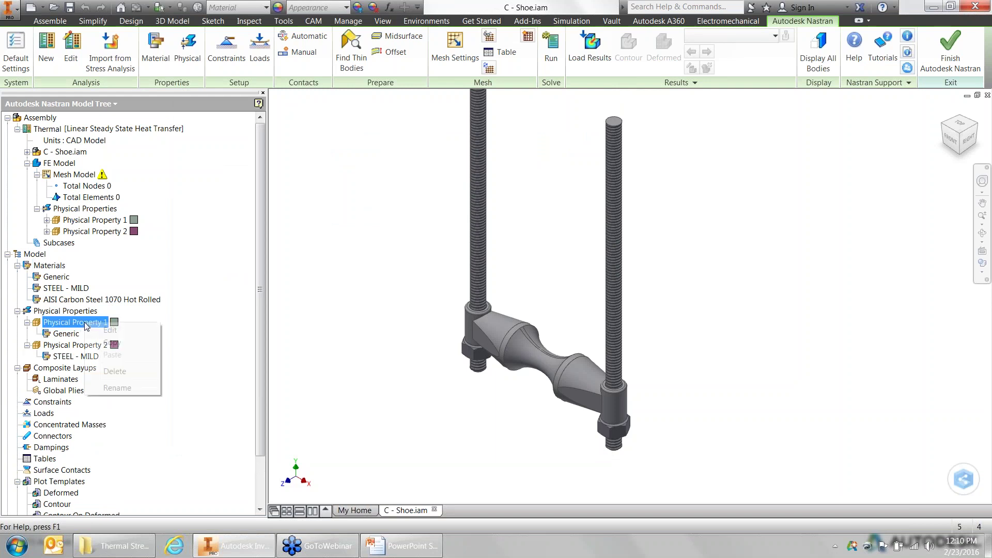
click(120, 332)
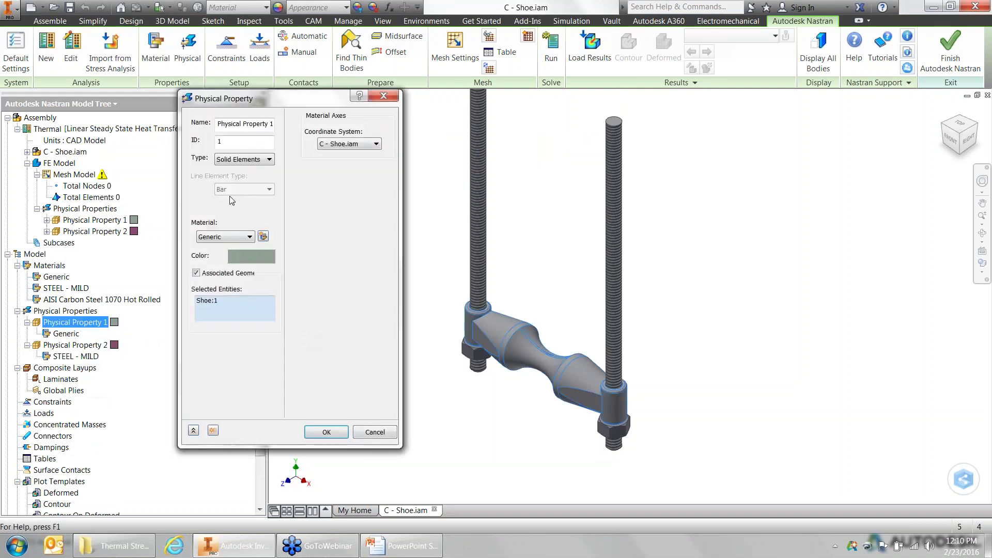
click(232, 237)
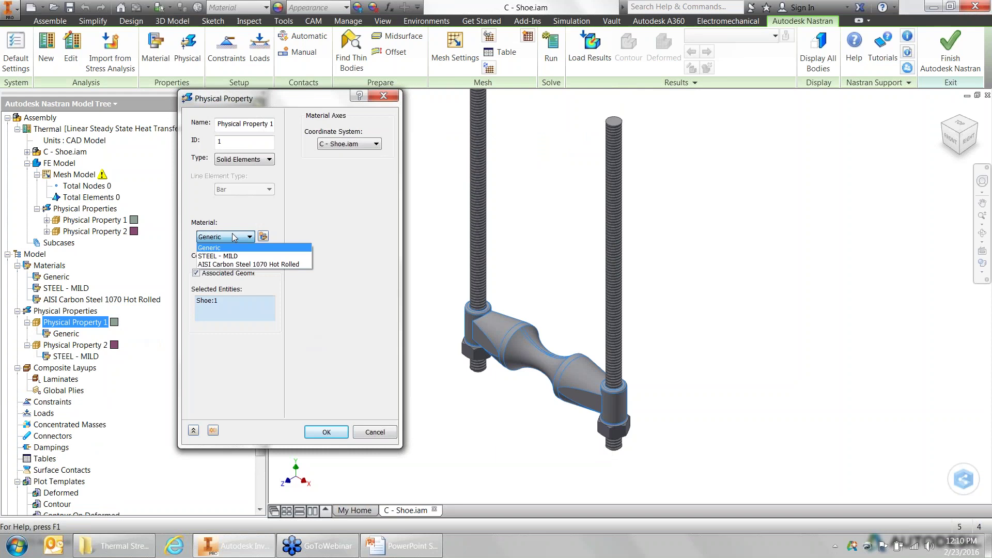
click(230, 265)
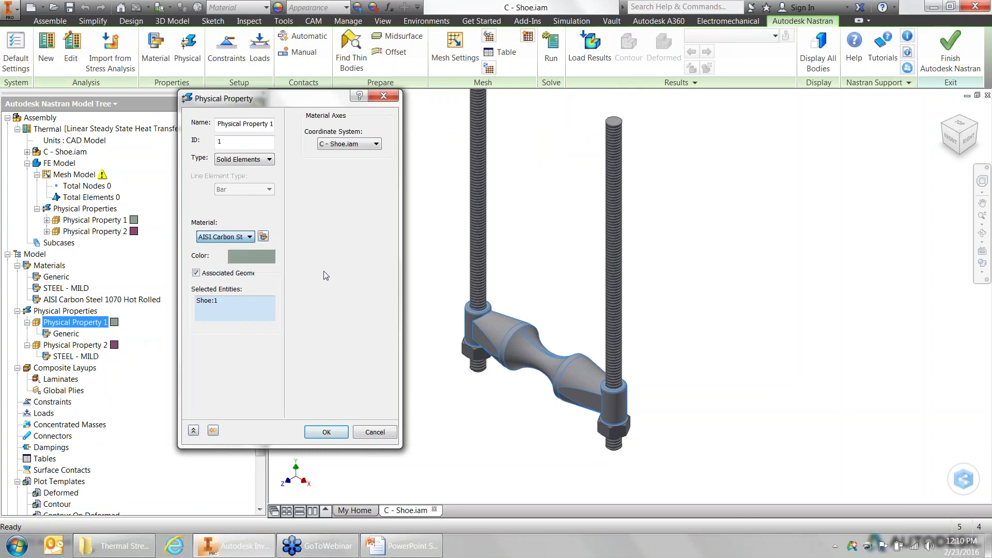
Step: Set the colour of Physical Property 1 to orange, accept the property, and check its assigned material in the model tree
click(246, 260)
click(248, 234)
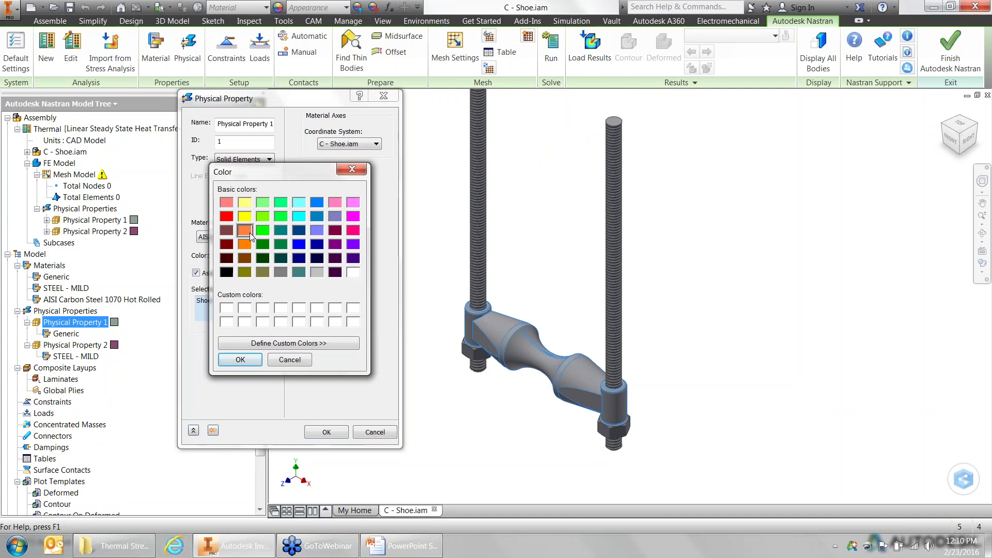
click(249, 359)
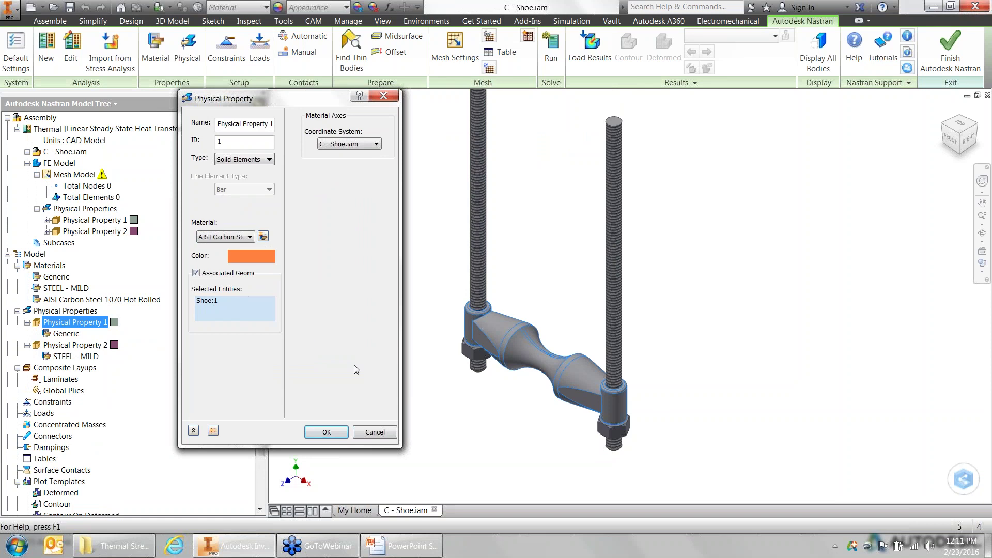
click(326, 432)
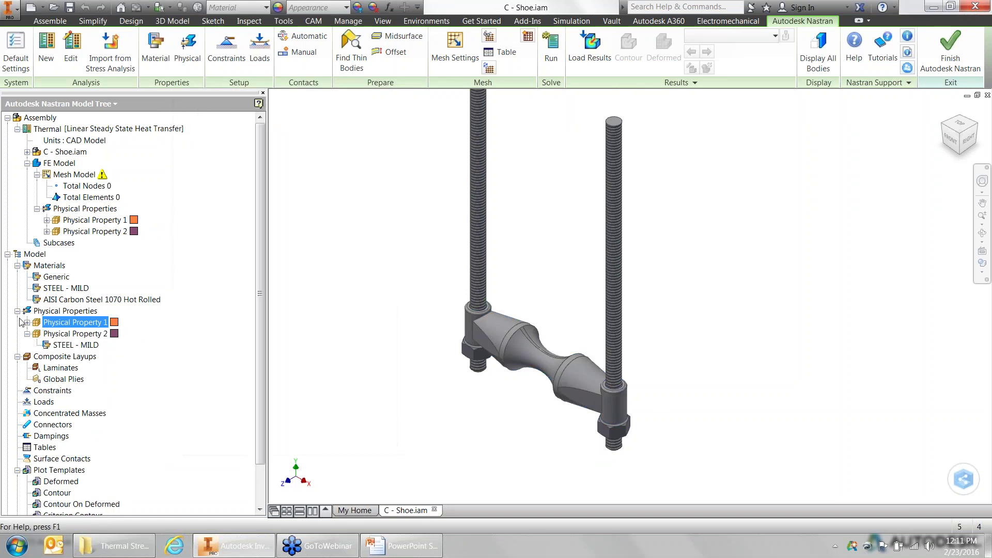
click(28, 323)
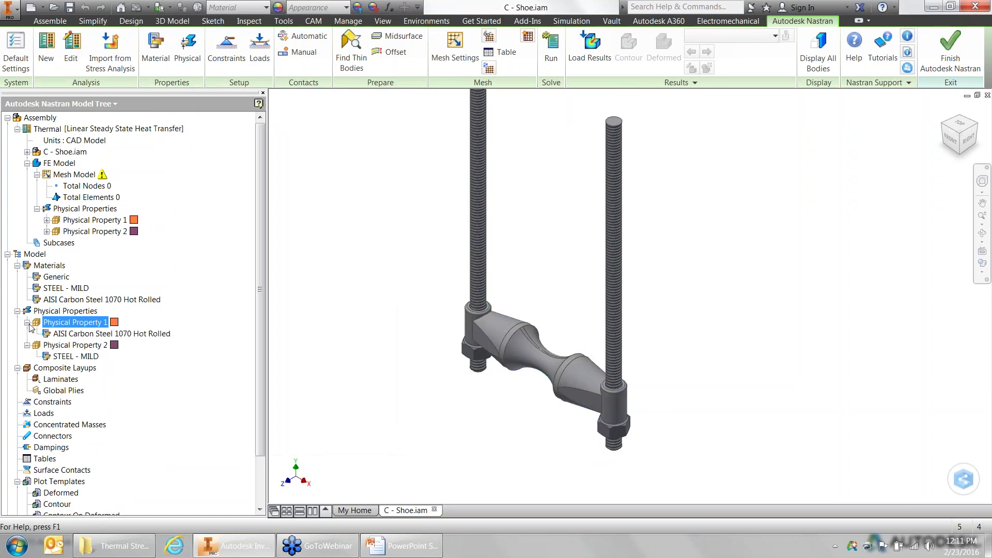
Step: Open Physical Property 2 and review its material and the threaded rods and hex nuts assigned to it
right_click(71, 345)
click(89, 355)
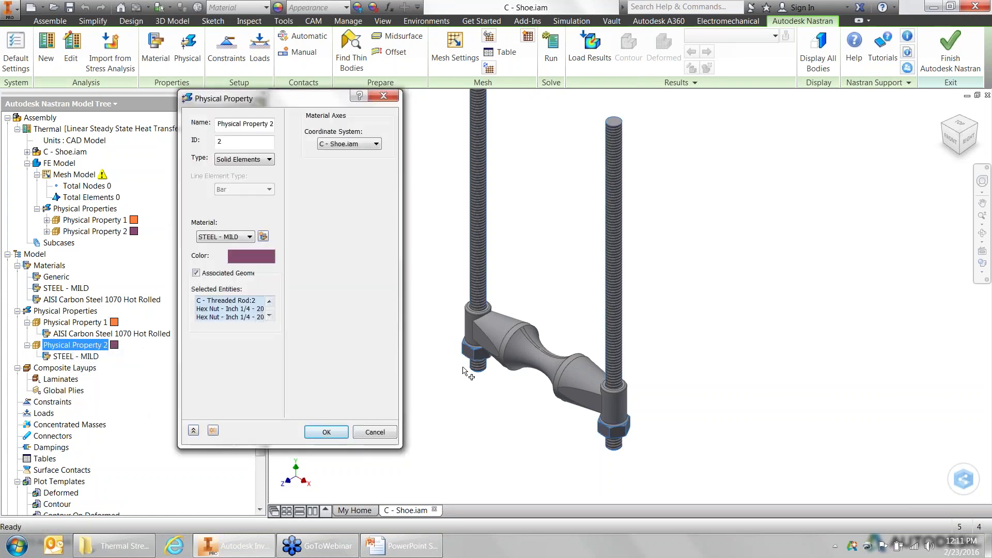
click(468, 313)
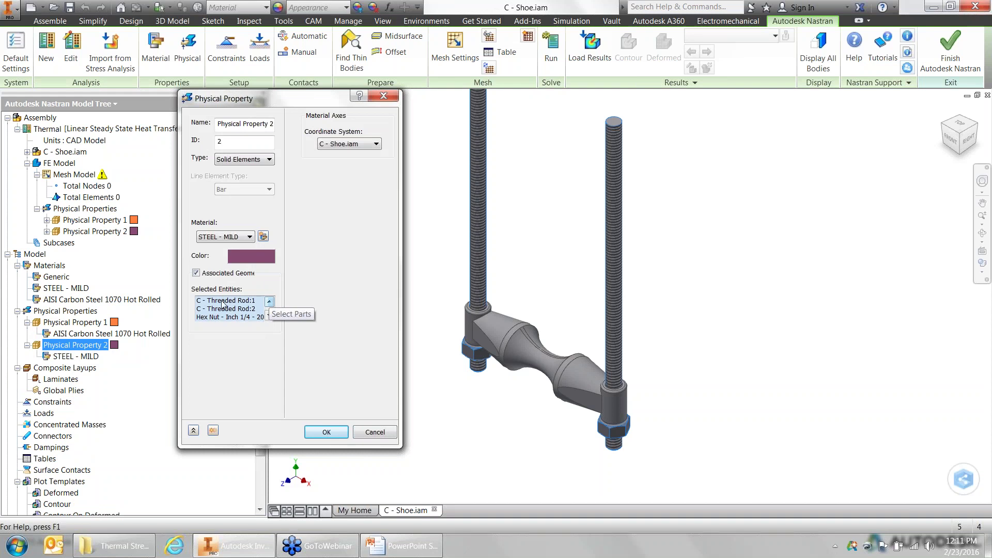
click(270, 315)
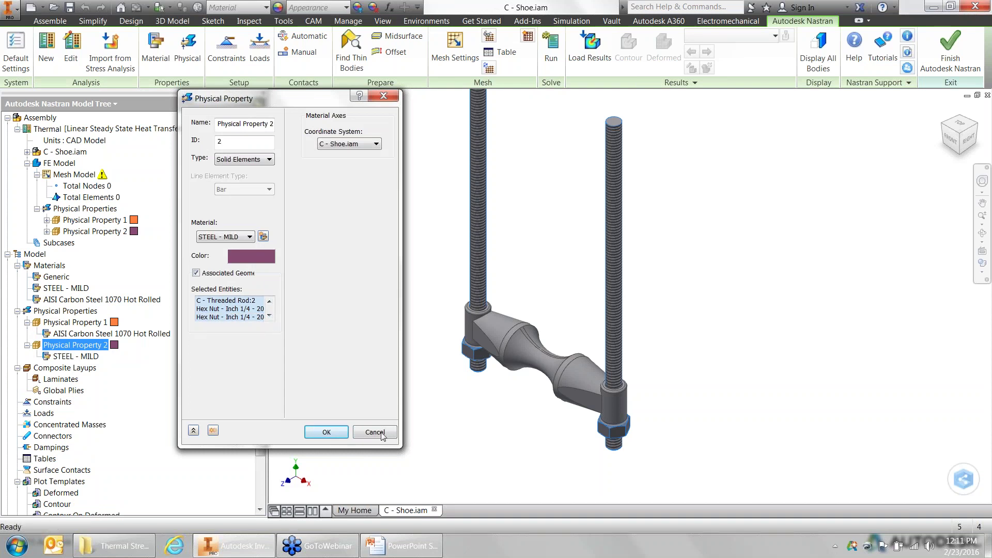
click(326, 432)
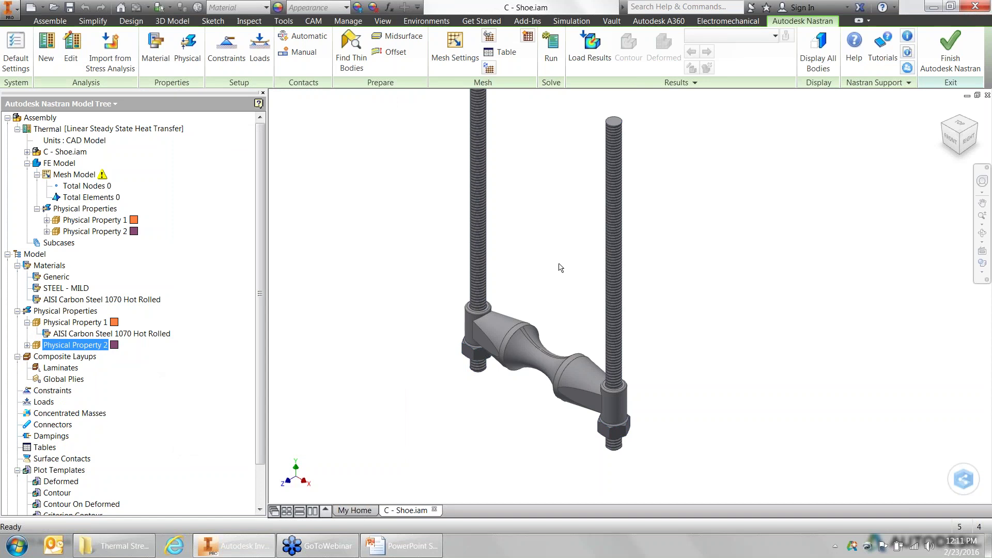
Step: Generate the assembly's surface contacts automatically and list them under the FE model
click(317, 36)
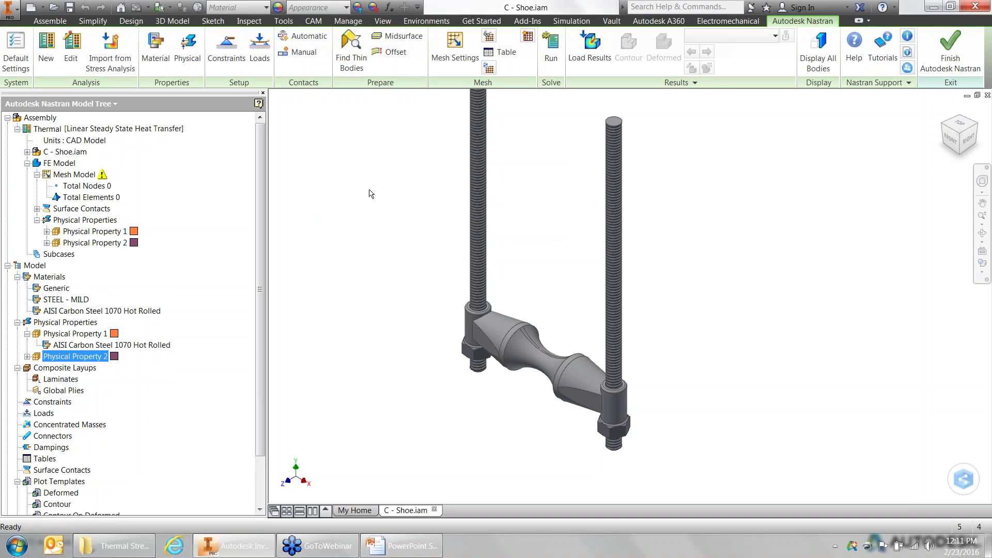
click(37, 208)
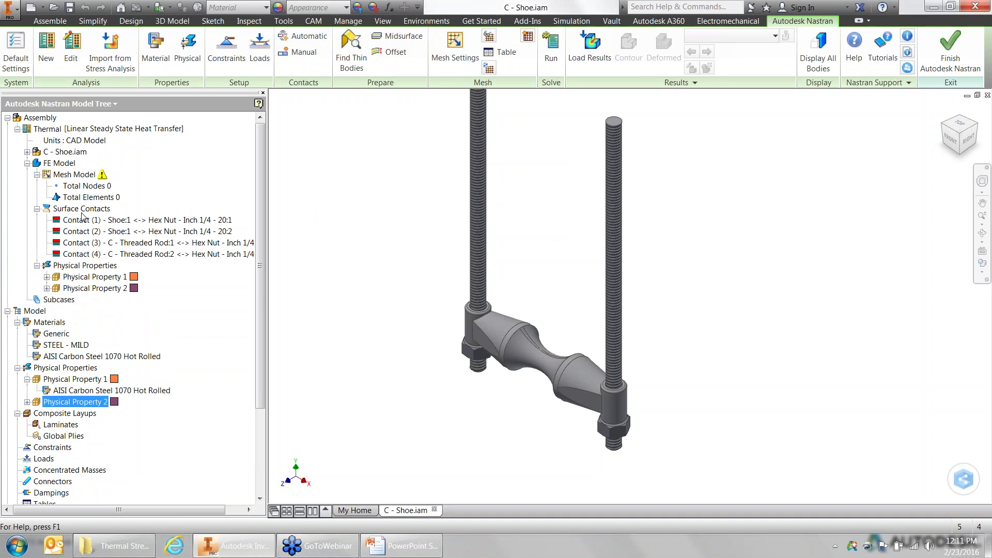
Step: Examine where each generated surface contact lies on the model and how the threaded rod fits in the shoe's hole
click(193, 220)
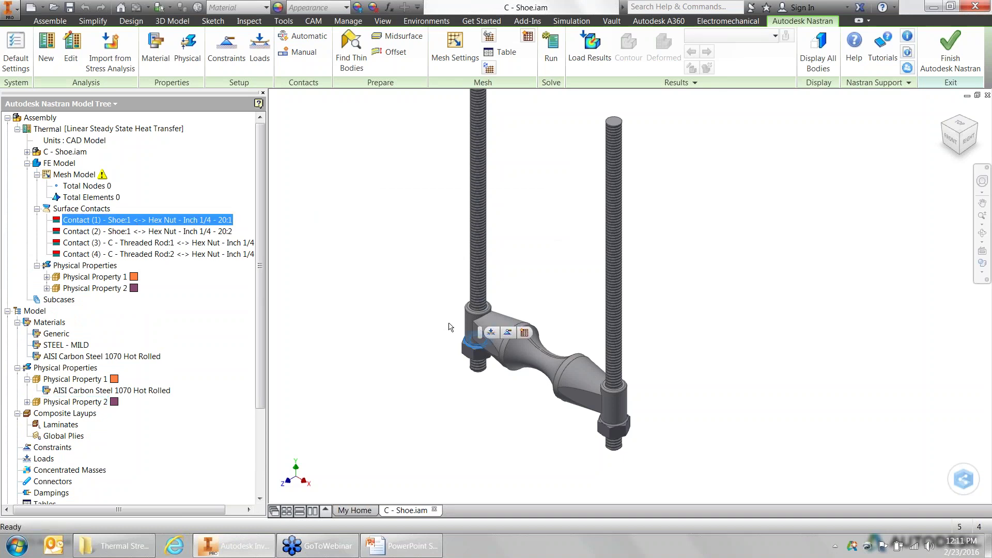
scroll(449, 327, up, 3)
scroll(361, 336, down, 2)
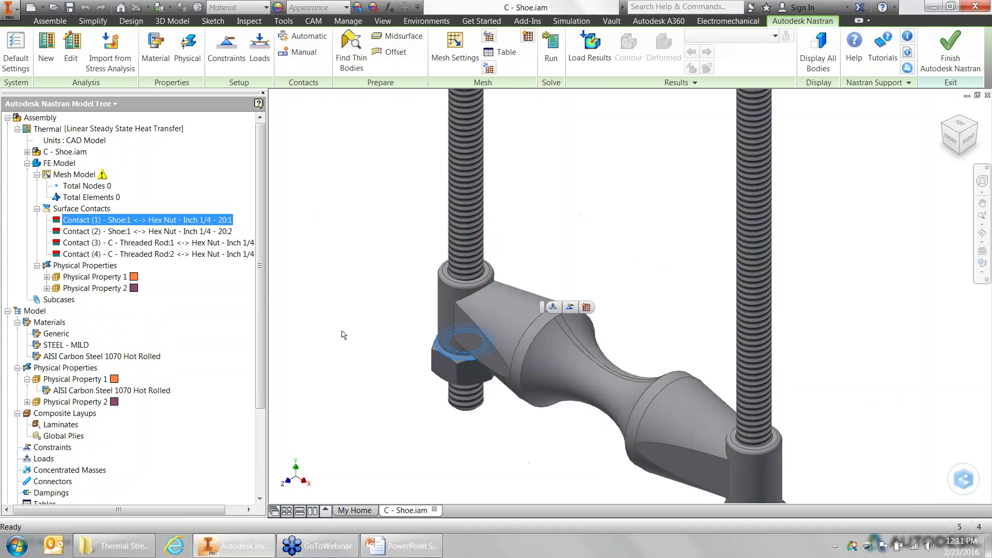
click(117, 235)
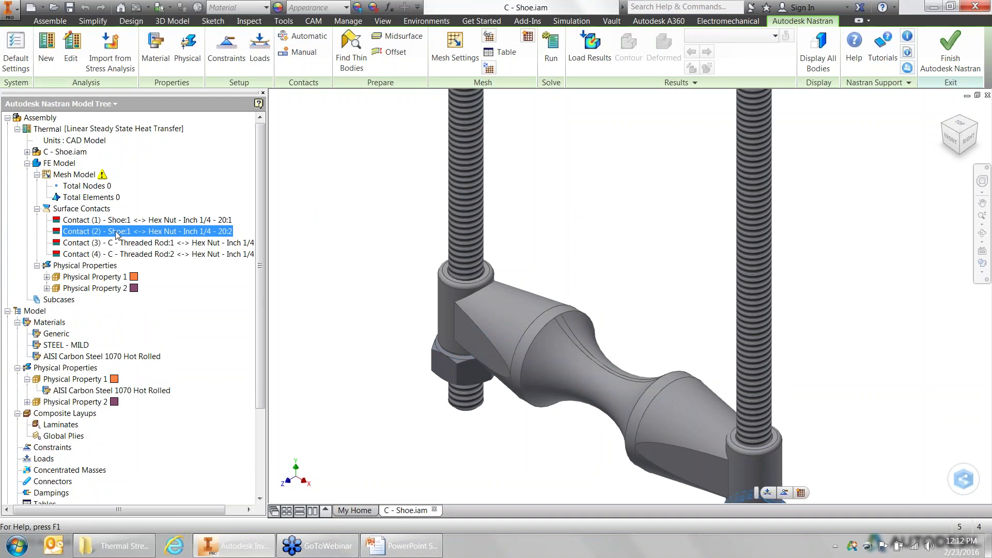
key(F2)
drag(389, 215, 363, 206)
click(98, 247)
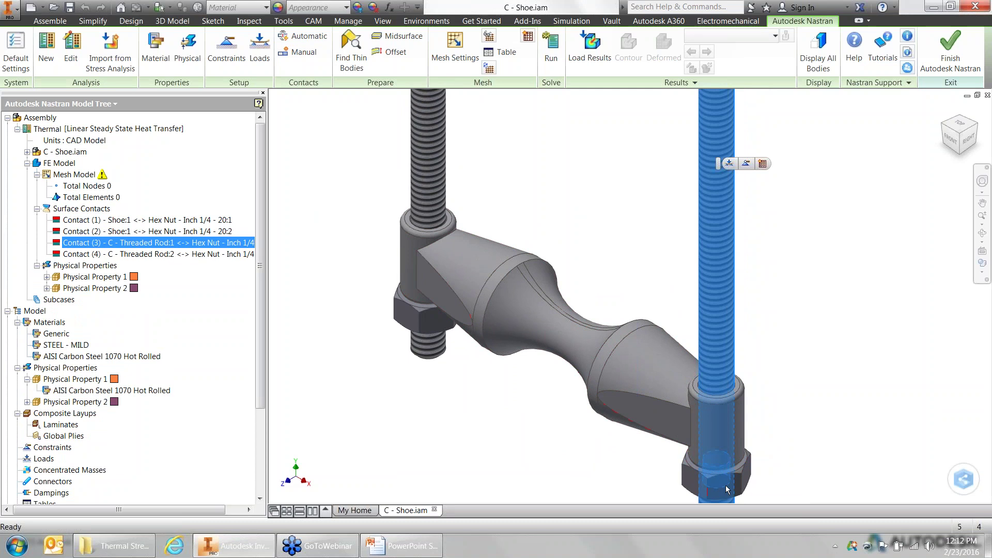
click(95, 254)
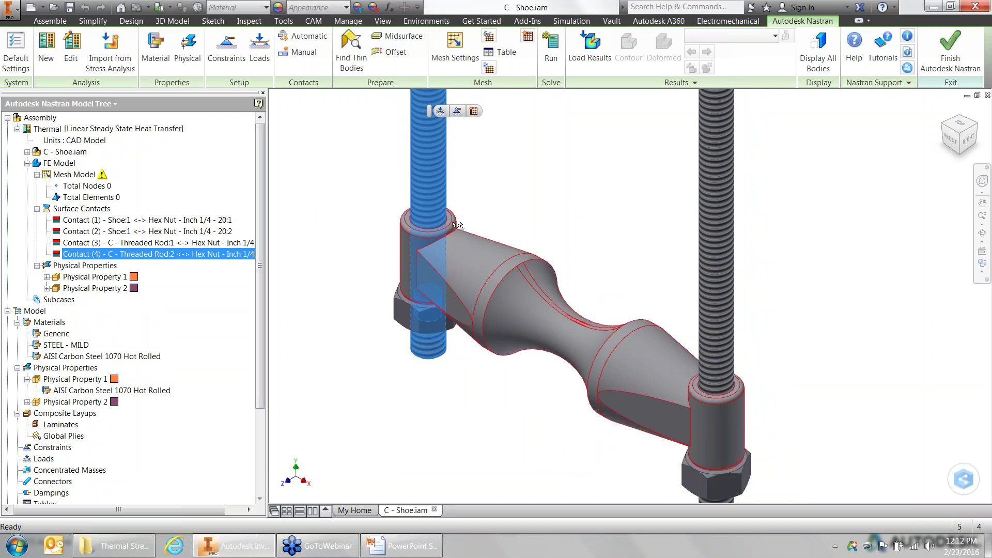
scroll(455, 224, up, 5)
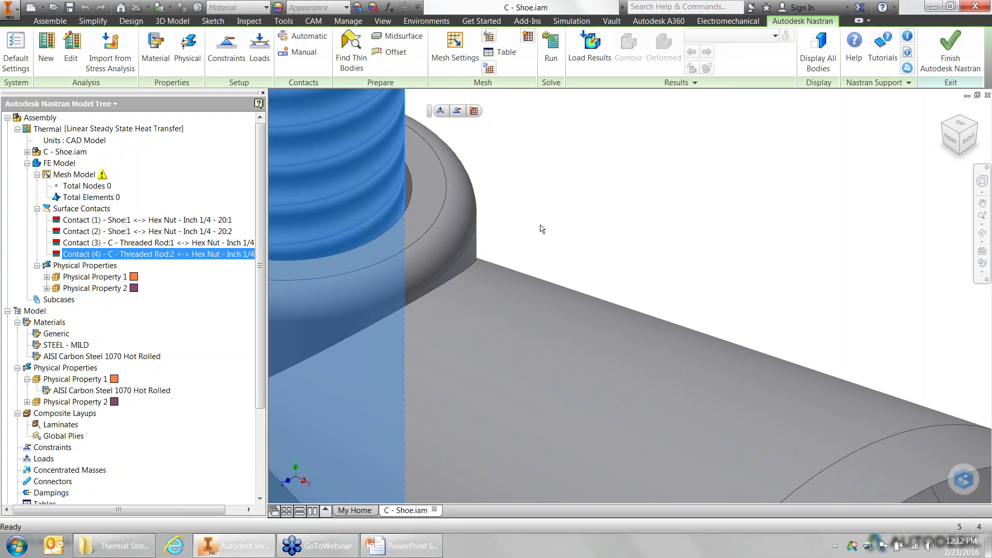
scroll(541, 229, up, 3)
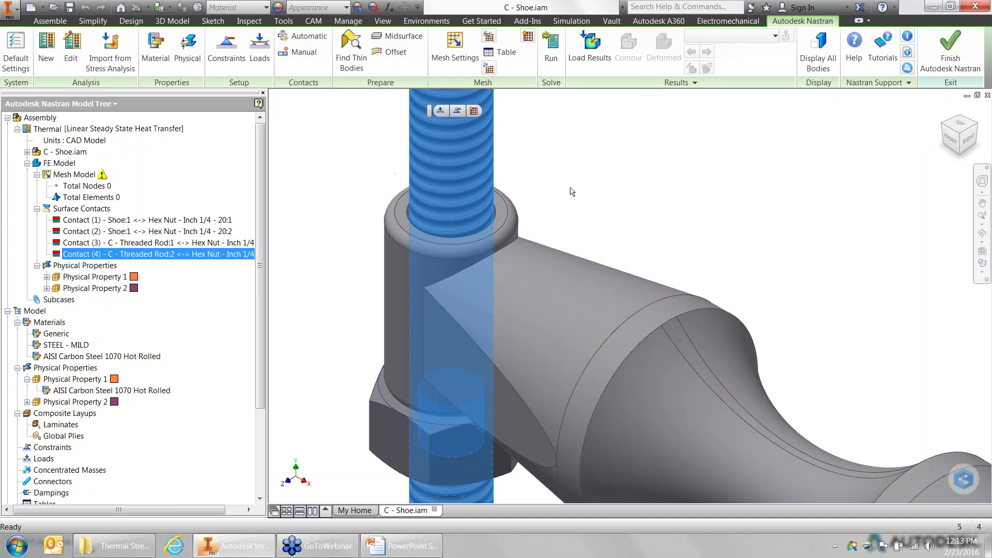
click(623, 224)
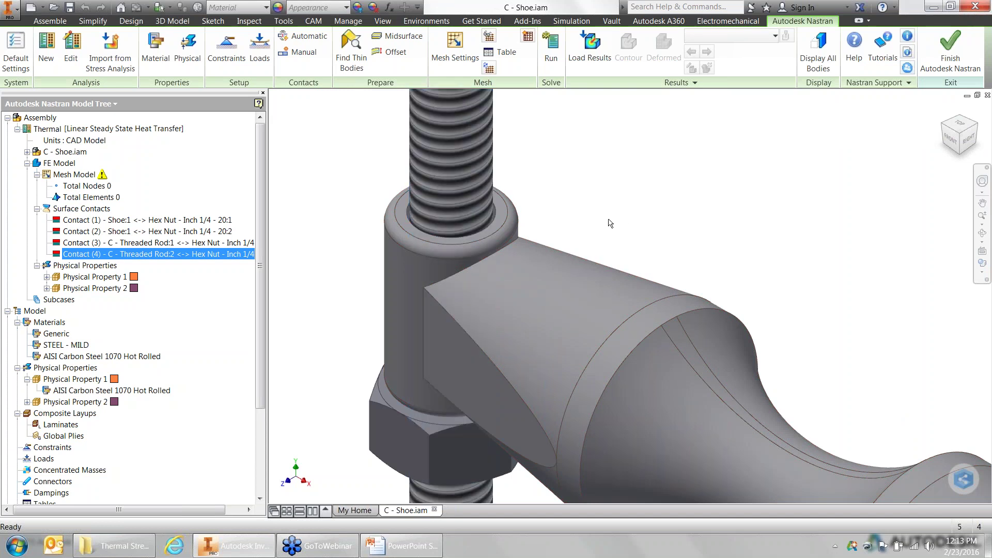
Step: Start a new manual surface-to-surface contact and set its contact type to Bonded
click(299, 54)
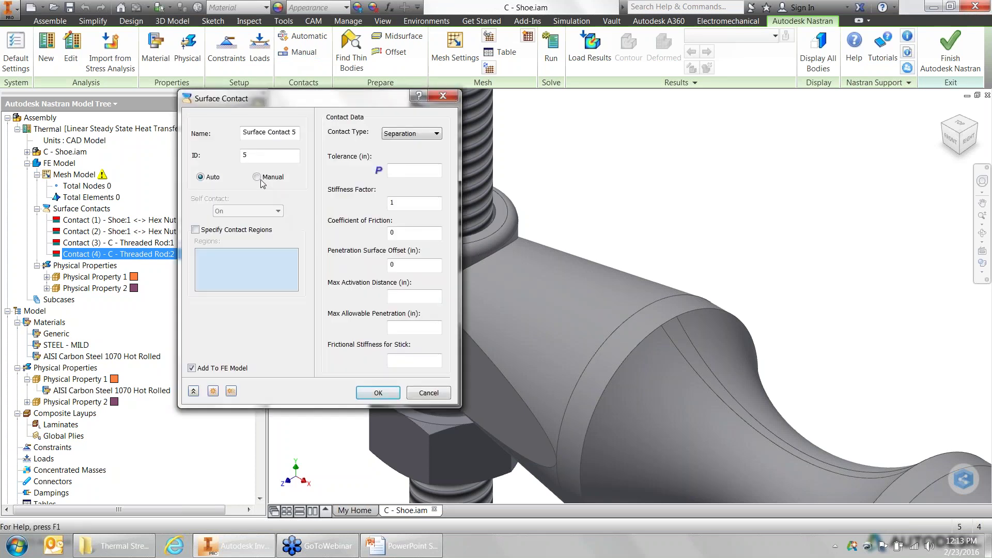
click(259, 177)
click(416, 135)
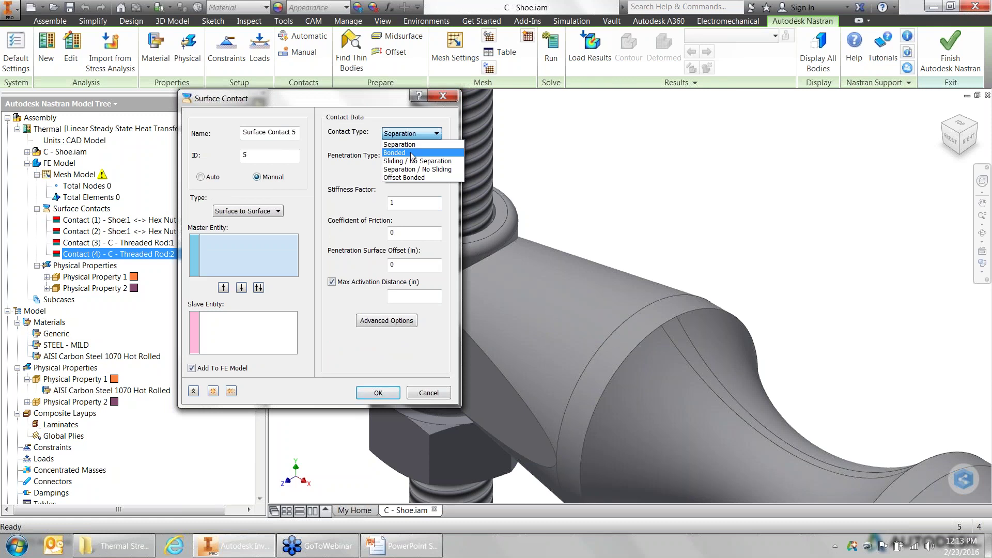
key(Down)
key(Up)
key(Up)
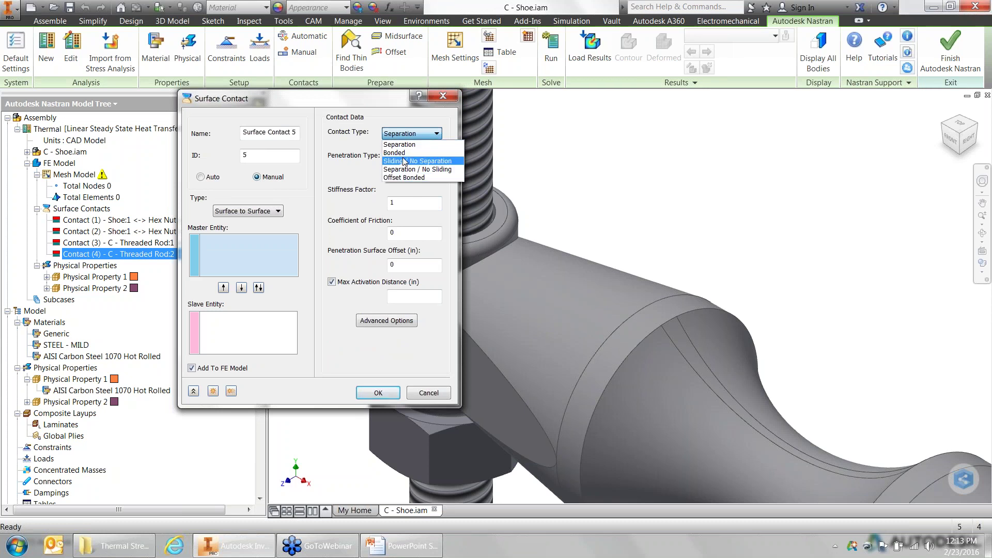
key(Up)
key(Return)
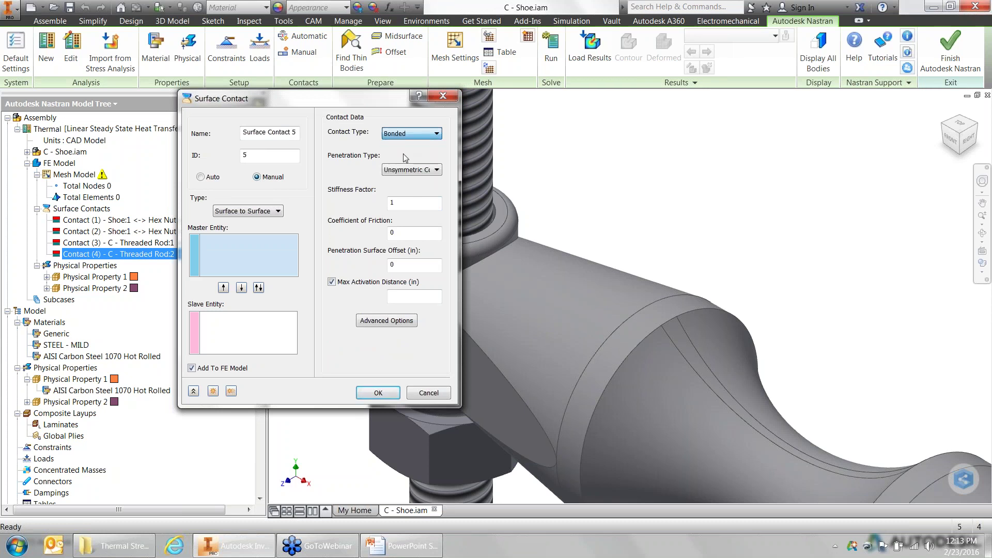
Step: Pair the shoe's hole face as master with the surrounding threaded rod's face as slave, and add the bonded contact to the model
scroll(584, 215, down, 5)
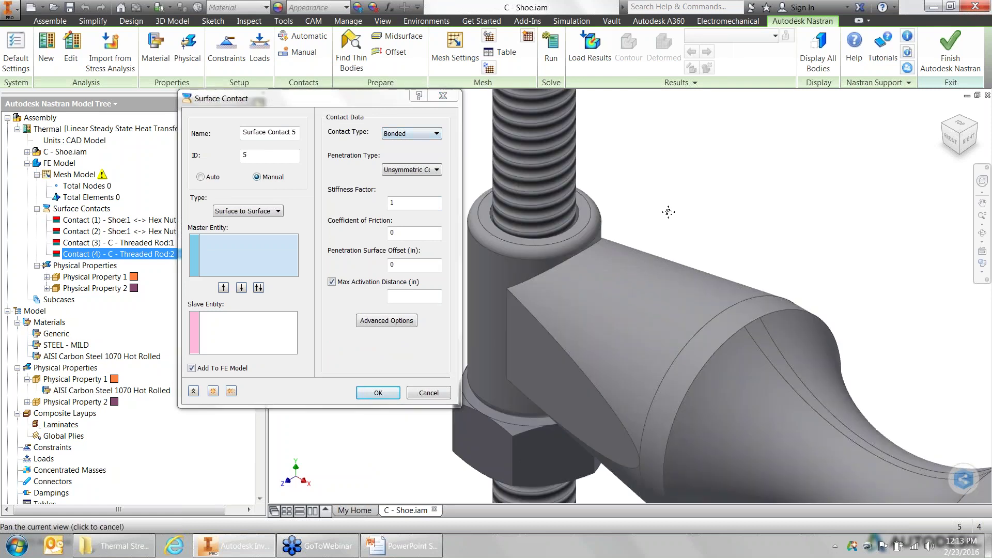
middle_drag(598, 226, 855, 234)
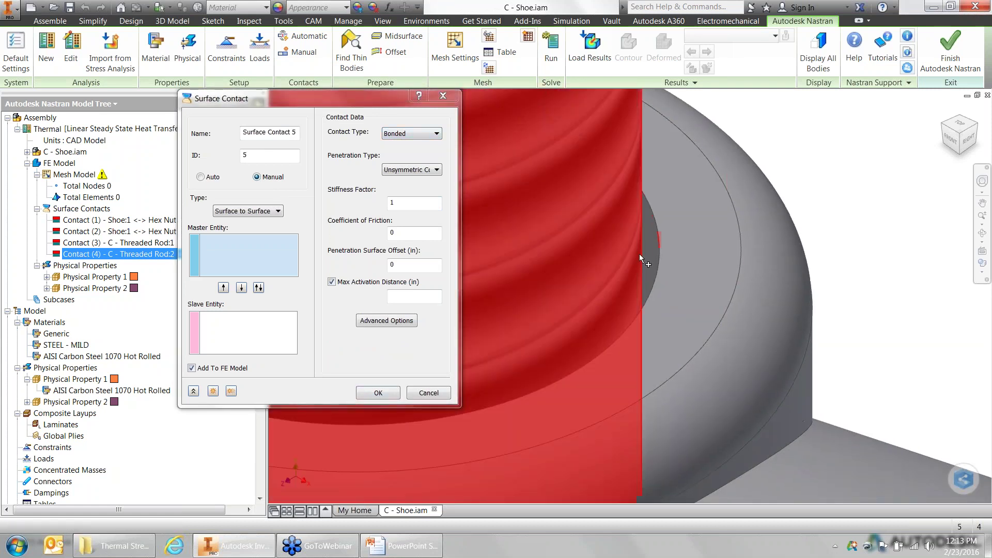
click(648, 250)
click(238, 314)
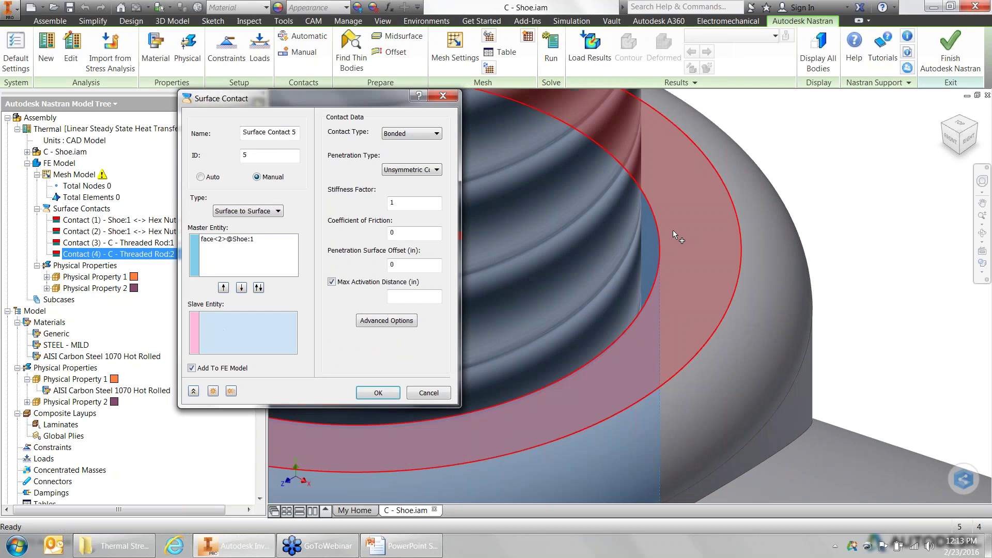
click(577, 227)
scroll(721, 237, up, 5)
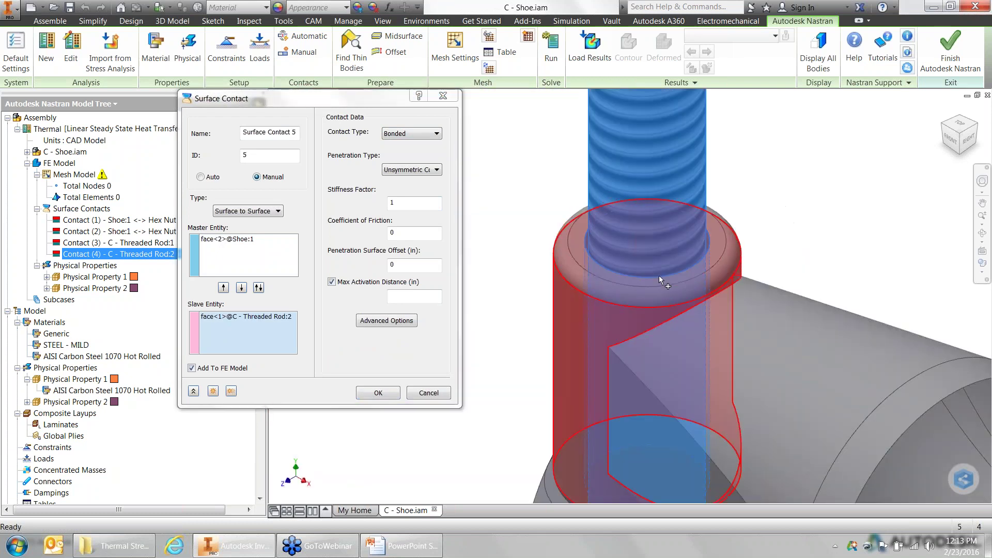
click(212, 391)
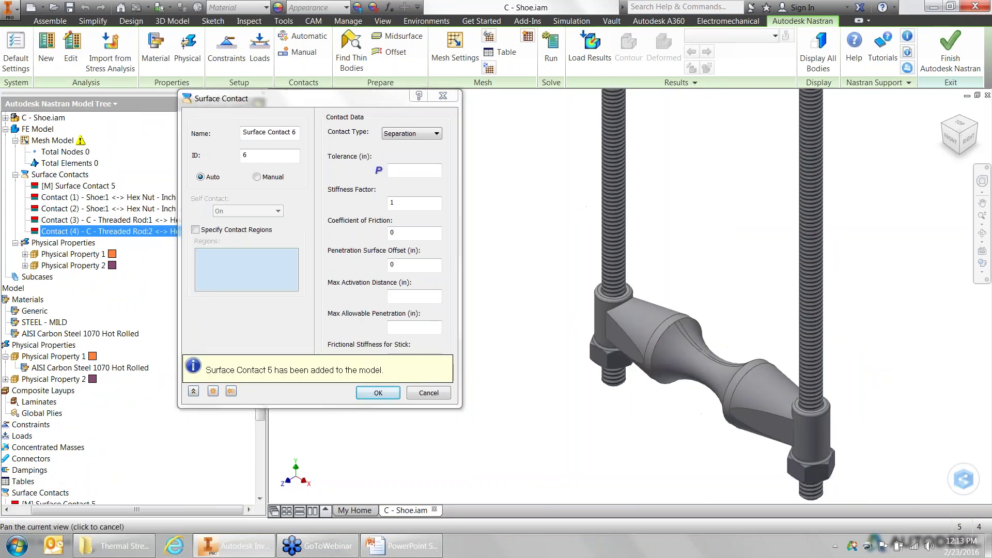
Step: Create another manual Bonded contact with the shoe's other hole face as master and C - Threaded Rod:1's face as slave
click(256, 176)
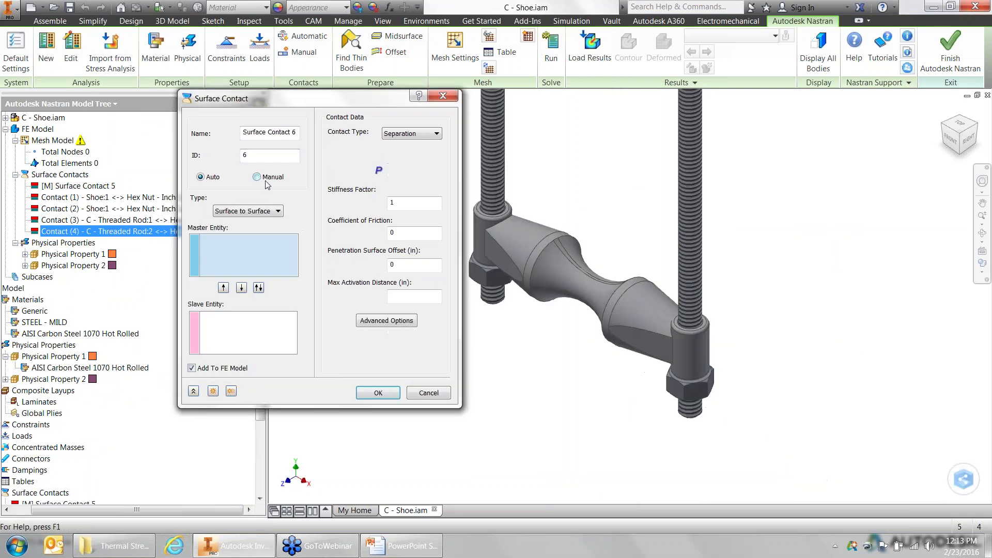
click(436, 133)
click(402, 153)
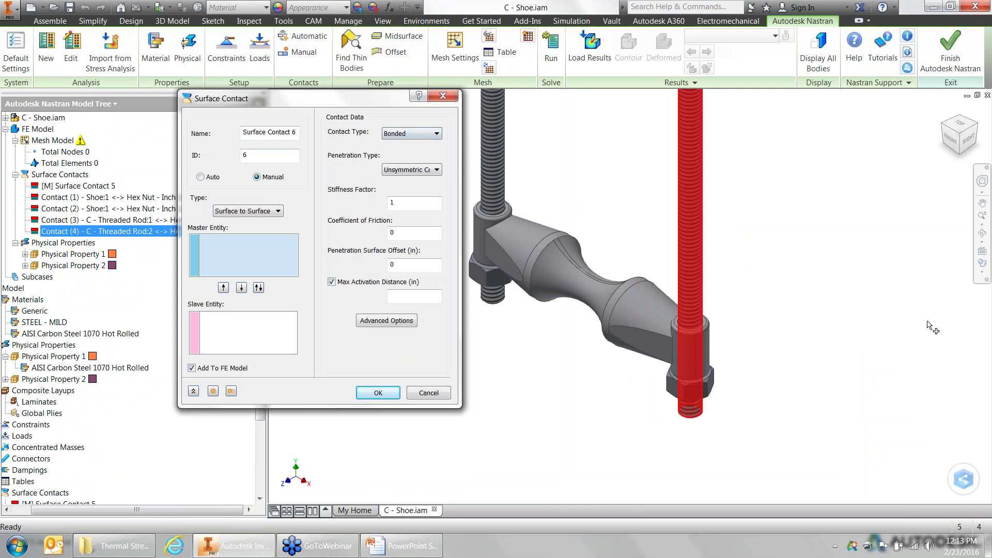
scroll(668, 318, up, 5)
scroll(668, 318, up, 5)
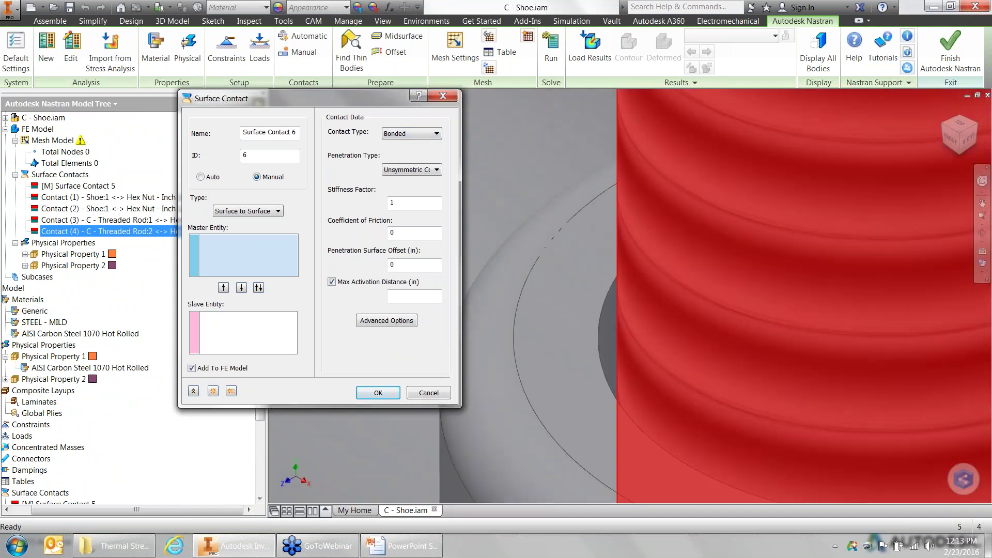
click(605, 349)
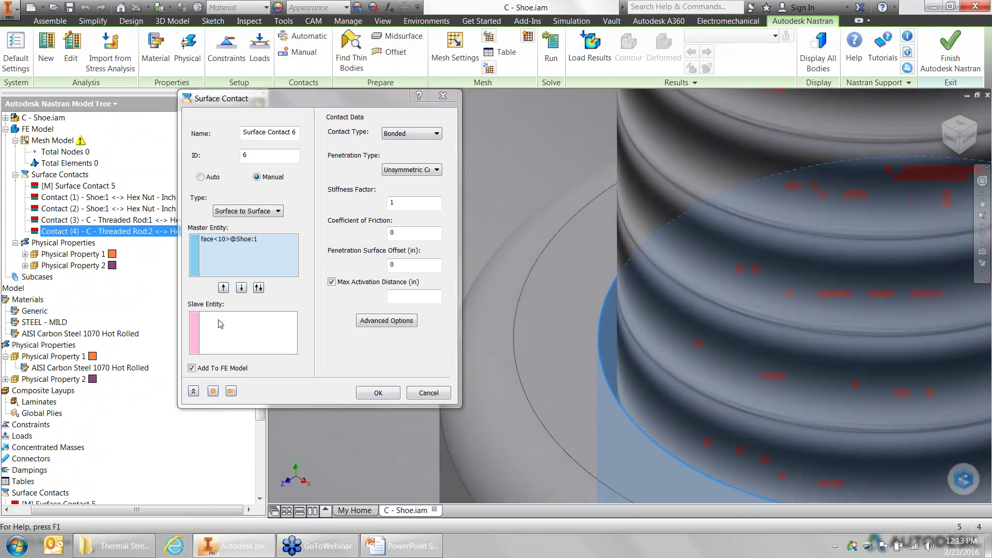
click(820, 278)
scroll(525, 307, down, 5)
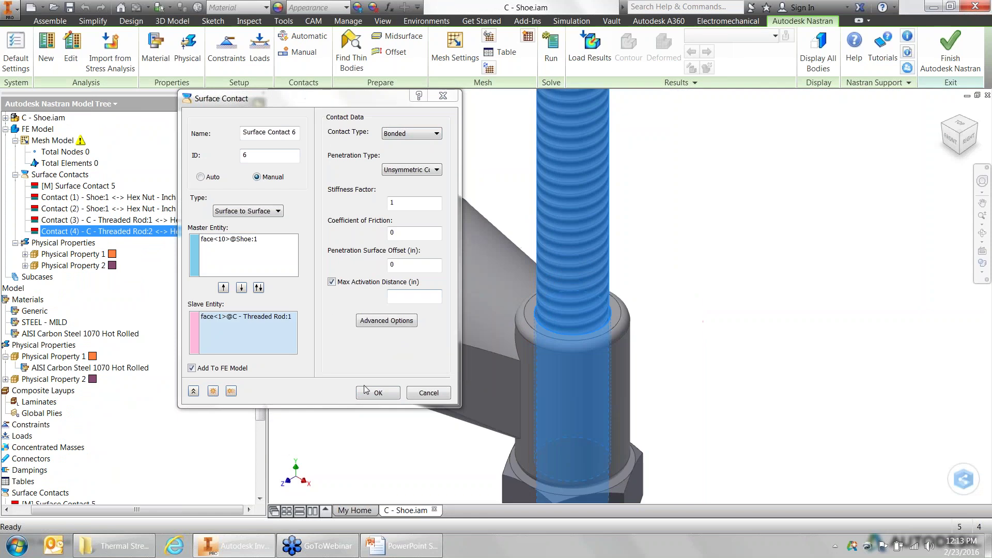
click(377, 393)
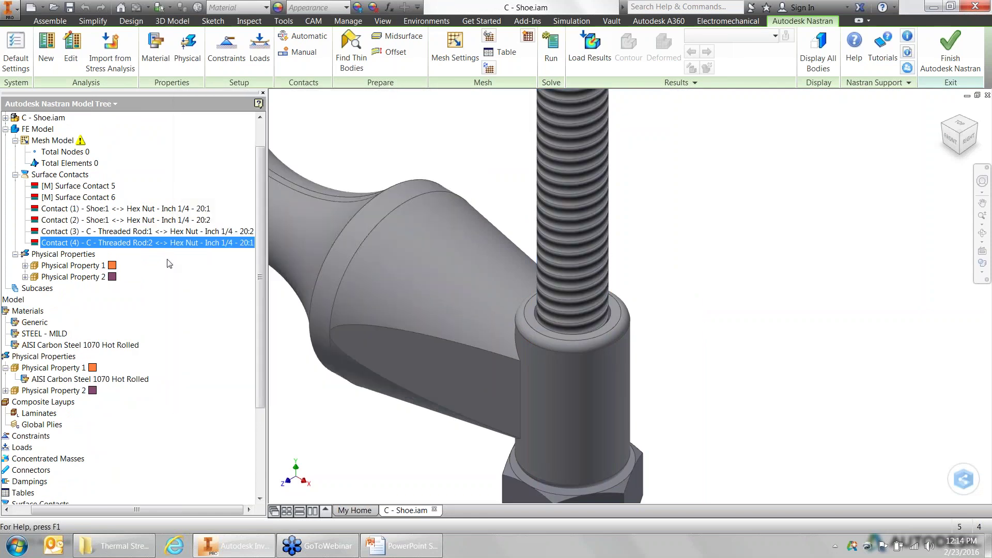
Step: Create a new subcase named Subcase 1 for the thermal analysis
scroll(465, 269, down, 3)
scroll(608, 252, down, 2)
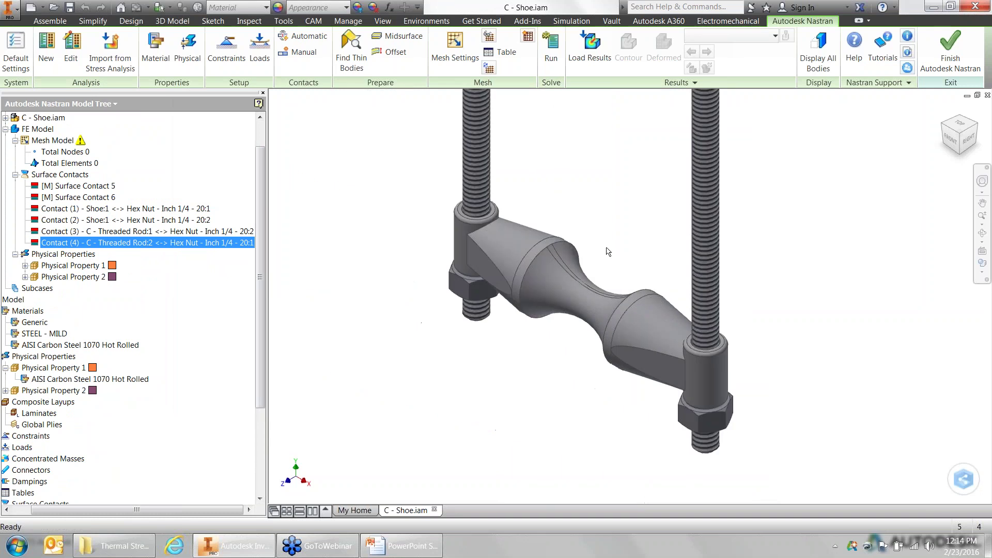
right_click(50, 291)
click(68, 295)
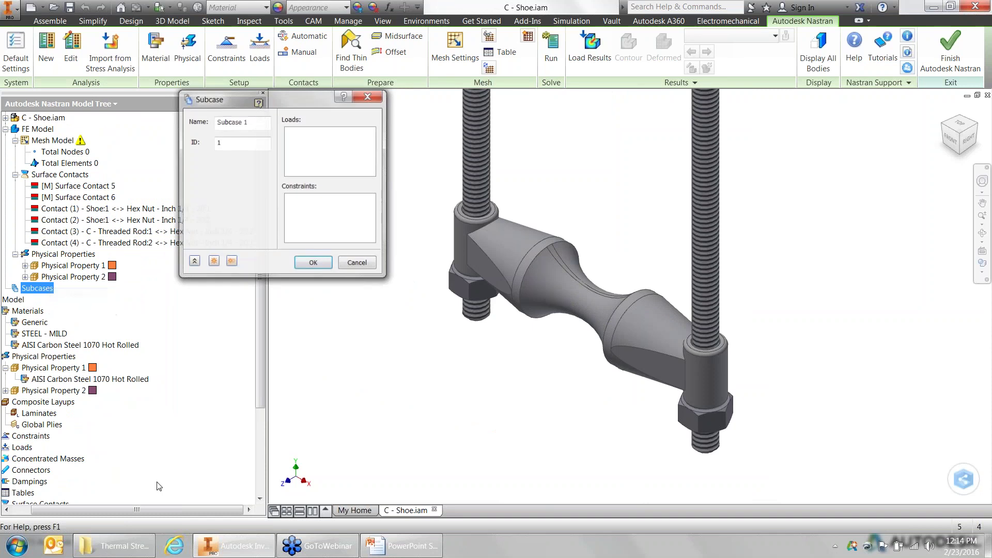
click(313, 264)
drag(198, 507, 166, 506)
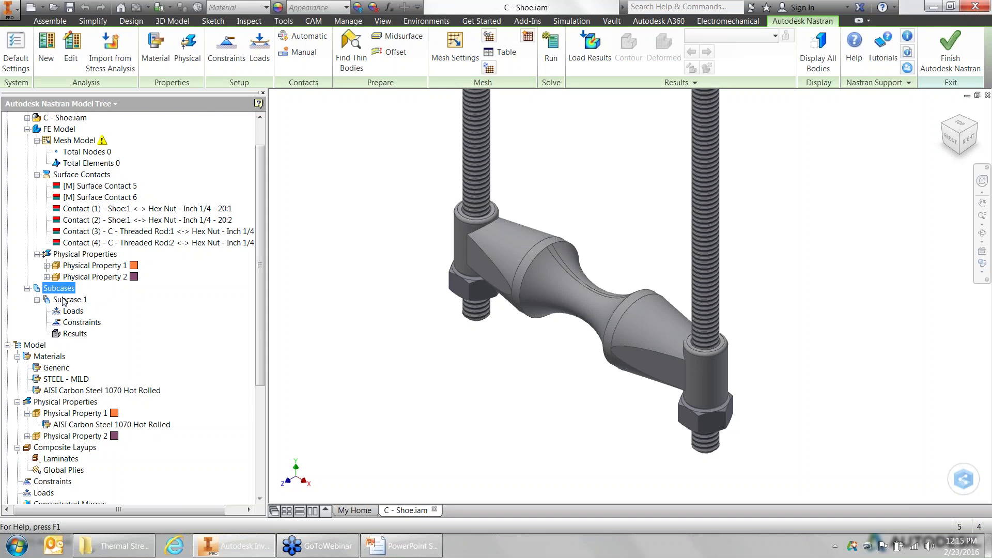
Step: Add a Temperature load to Subcase 1 and set its temperature to 1328 F
click(64, 300)
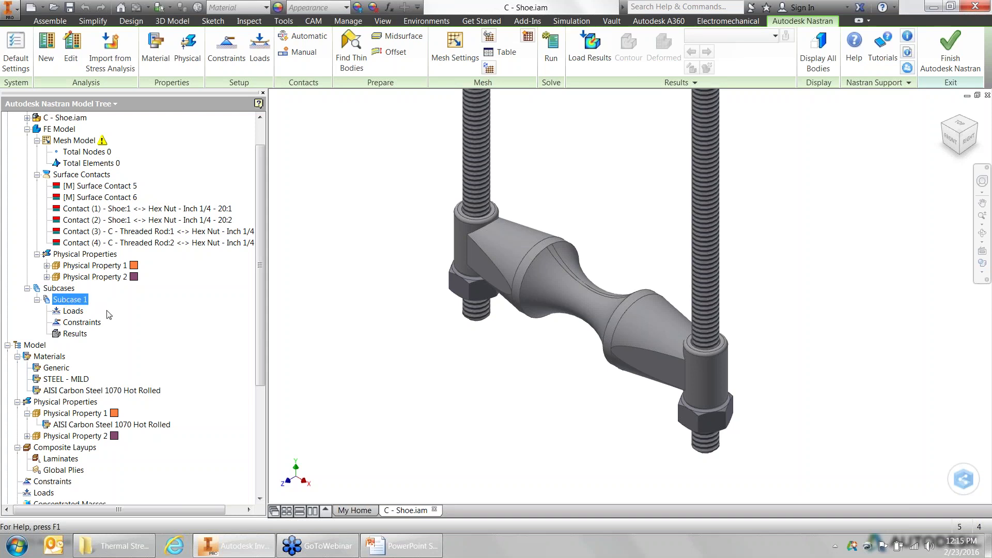
click(80, 311)
right_click(81, 312)
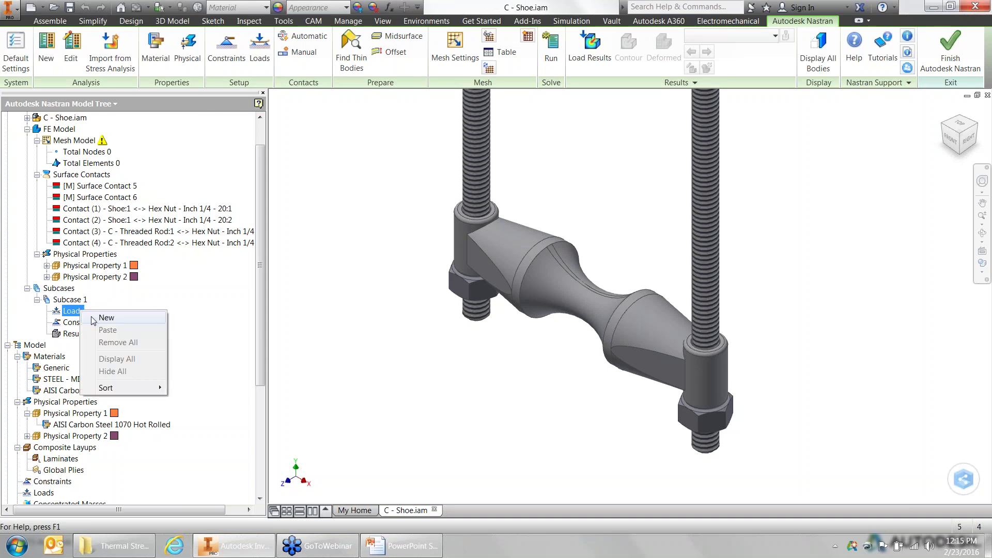
click(106, 318)
click(250, 160)
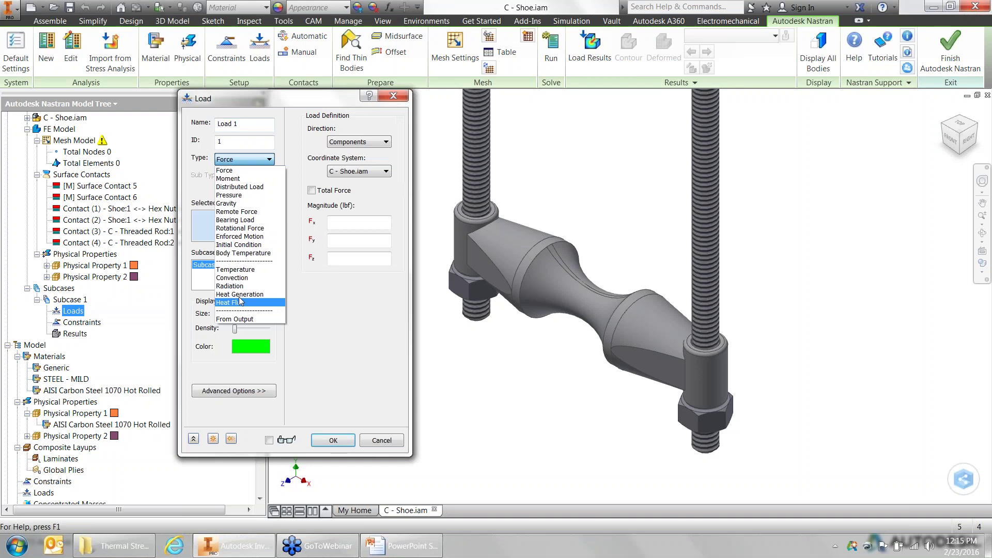
click(246, 269)
click(360, 146)
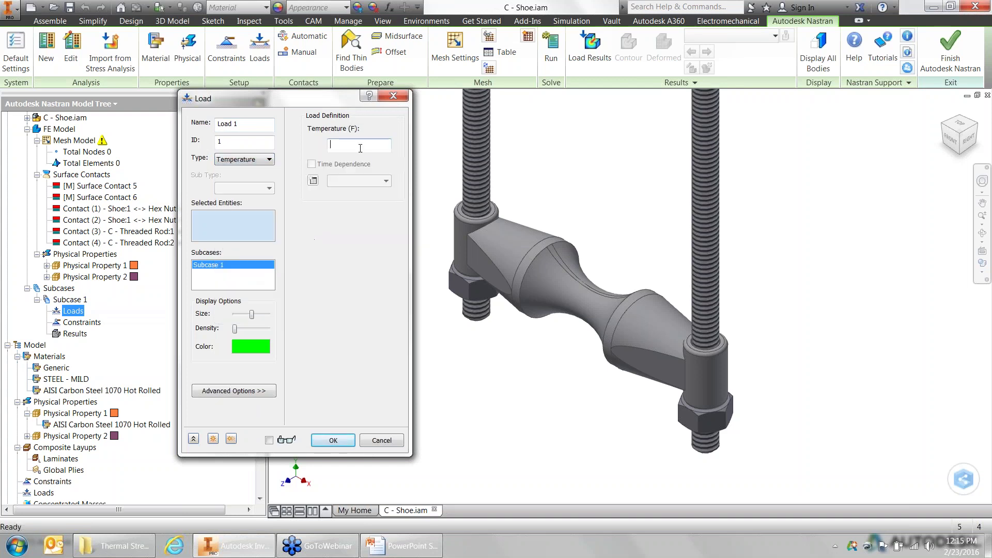
text(1328)
Step: Apply the temperature load to the narrow curved strip face along the middle of the shoe and accept the load
scroll(575, 268, up, 5)
click(573, 285)
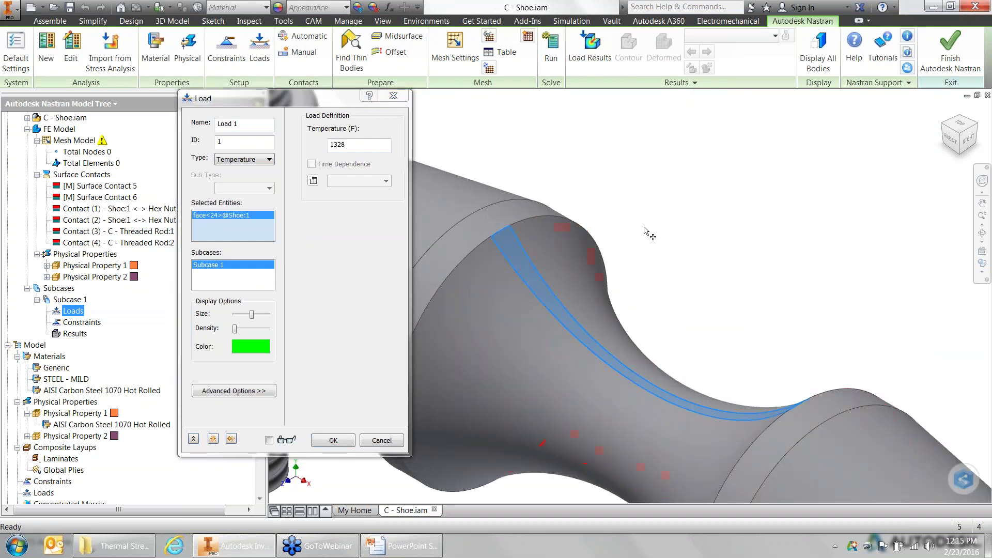
scroll(644, 230, down, 10)
click(333, 439)
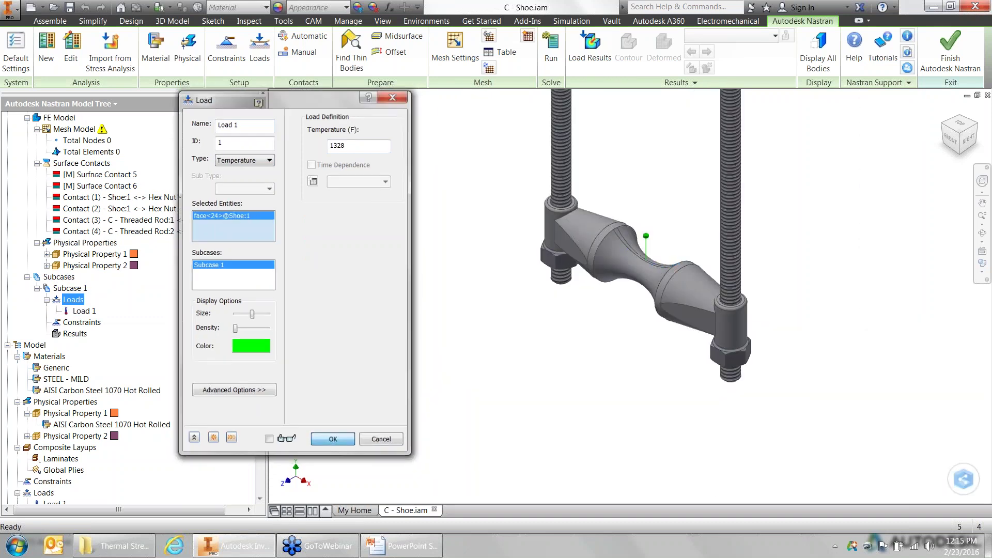
Step: Start a second load in Subcase 1 and set its type to Convection
right_click(85, 322)
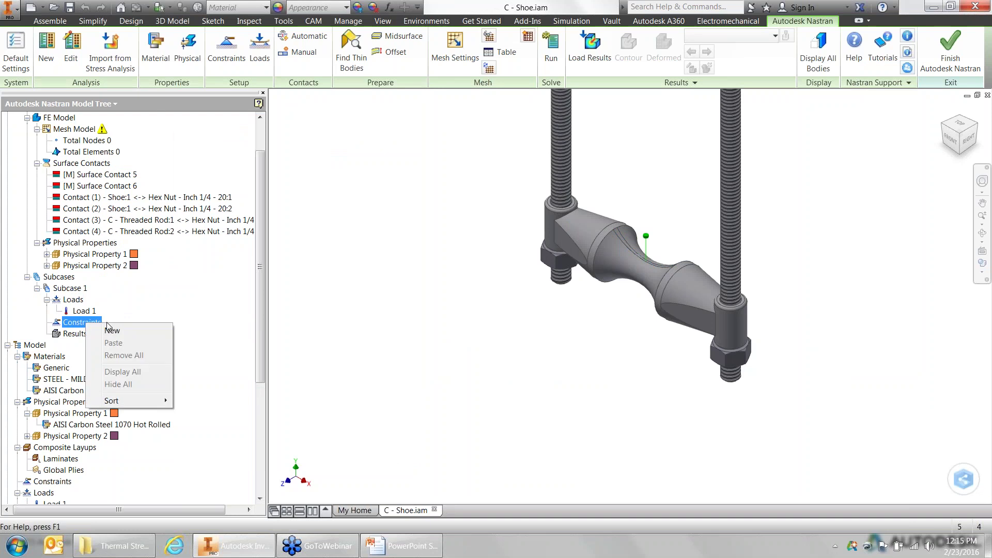
right_click(84, 301)
click(74, 302)
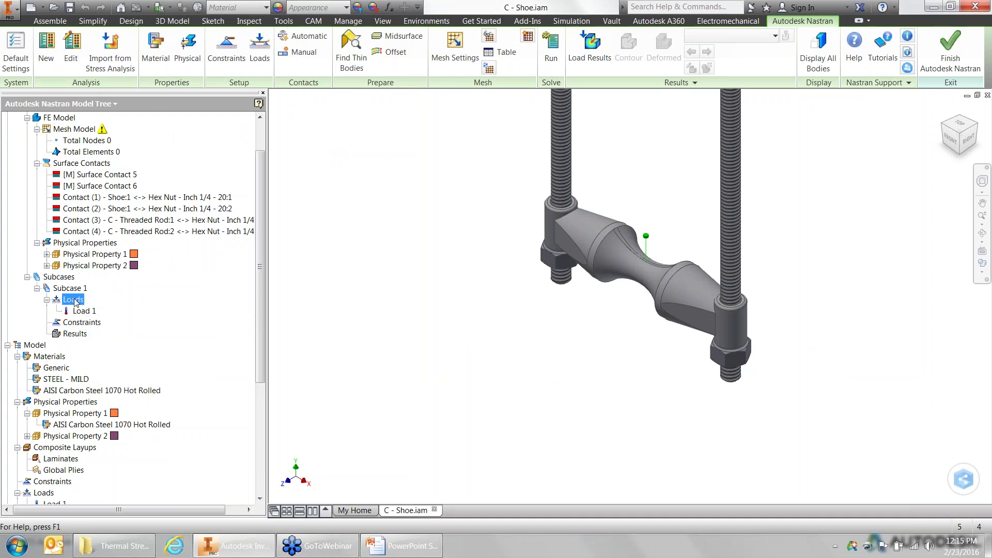
right_click(75, 303)
click(96, 307)
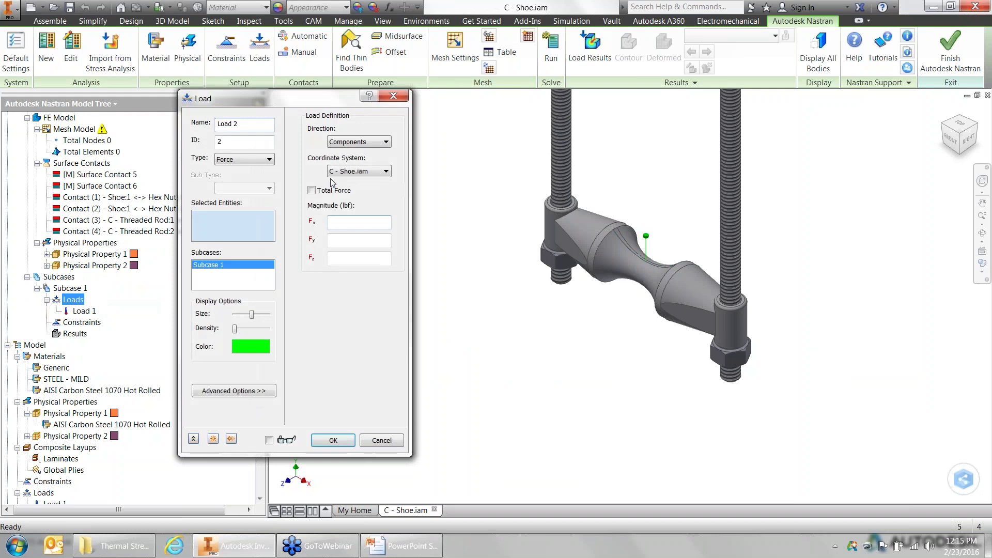
click(253, 159)
click(259, 281)
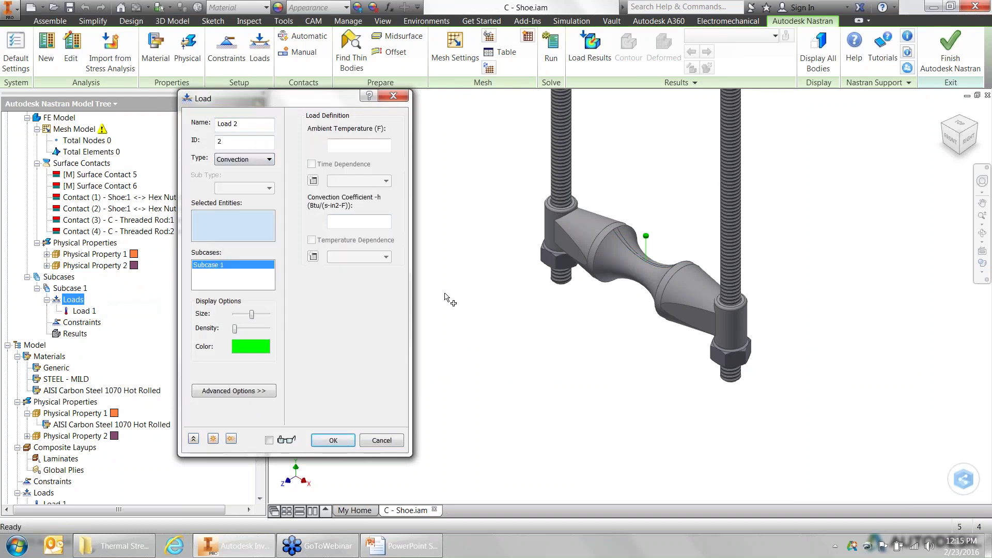
Step: Set the convection load's ambient temperature to 70 F and its convection coefficient to .022612 Btu/(s-in2-F)
click(358, 144)
text(70)
click(356, 221)
text(.022)
text(612)
Step: Restrict the convection load's selection to faces and select all faces of the shoe, threaded rods and hex nuts
scroll(591, 347, down, 3)
scroll(611, 286, up, 3)
middle_drag(611, 286, 630, 223)
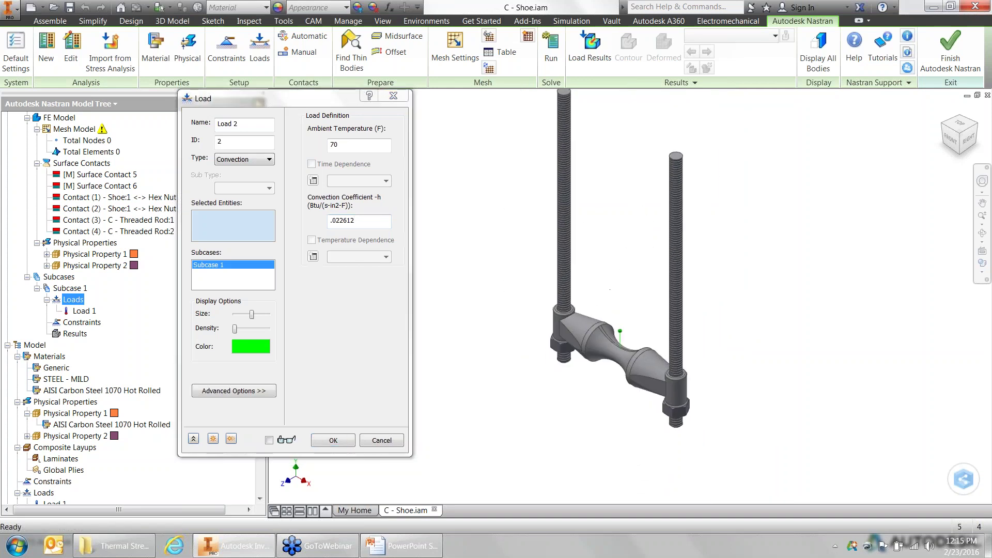
click(218, 221)
right_click(219, 221)
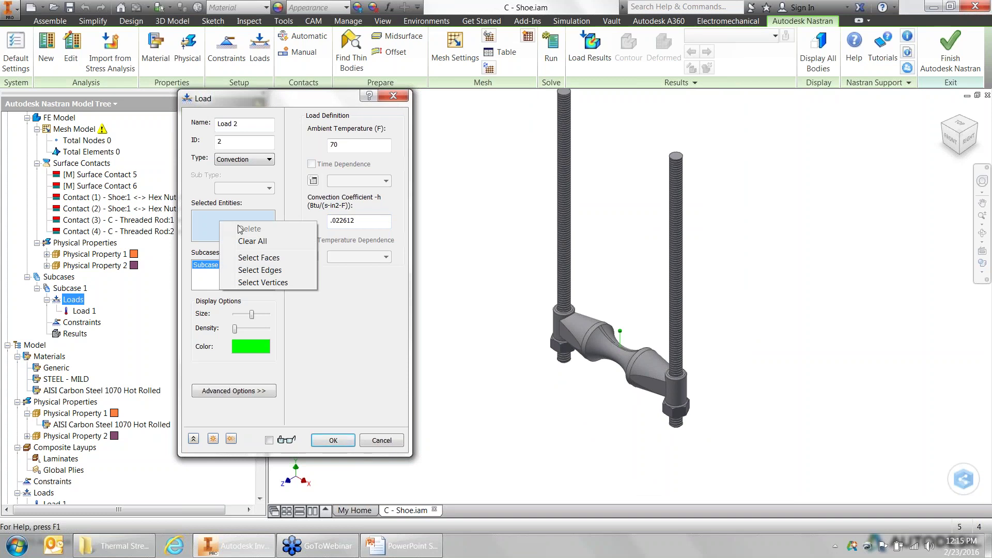
click(259, 257)
scroll(551, 433, down, 3)
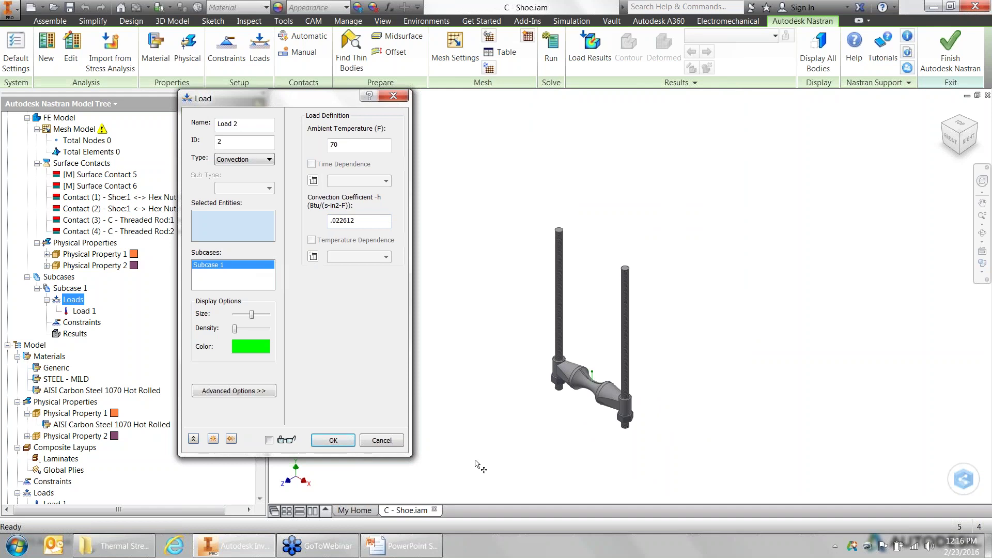
drag(475, 461, 708, 195)
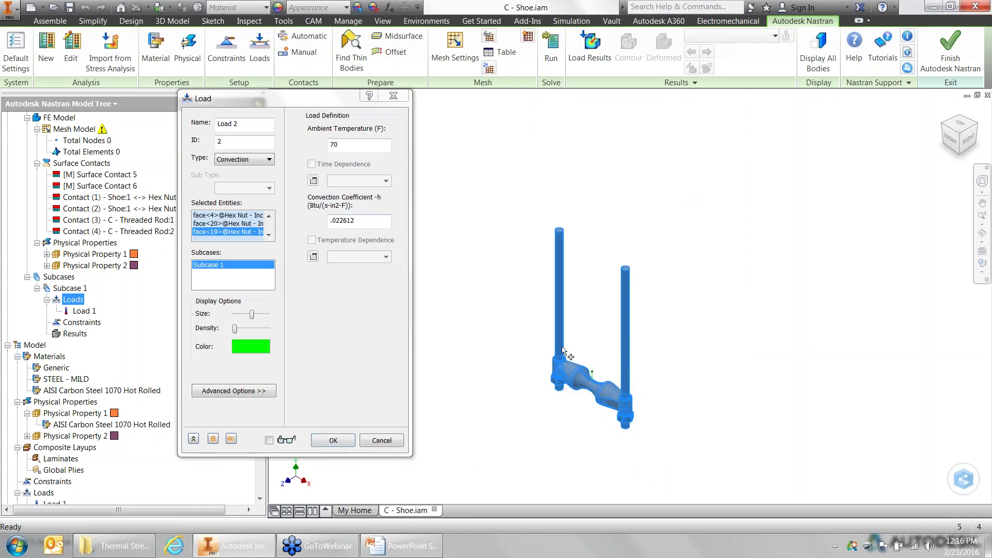
Step: Remove the shoe's narrow curved strip face, which carries the temperature load, from the convection load's selected faces
scroll(566, 354, up, 10)
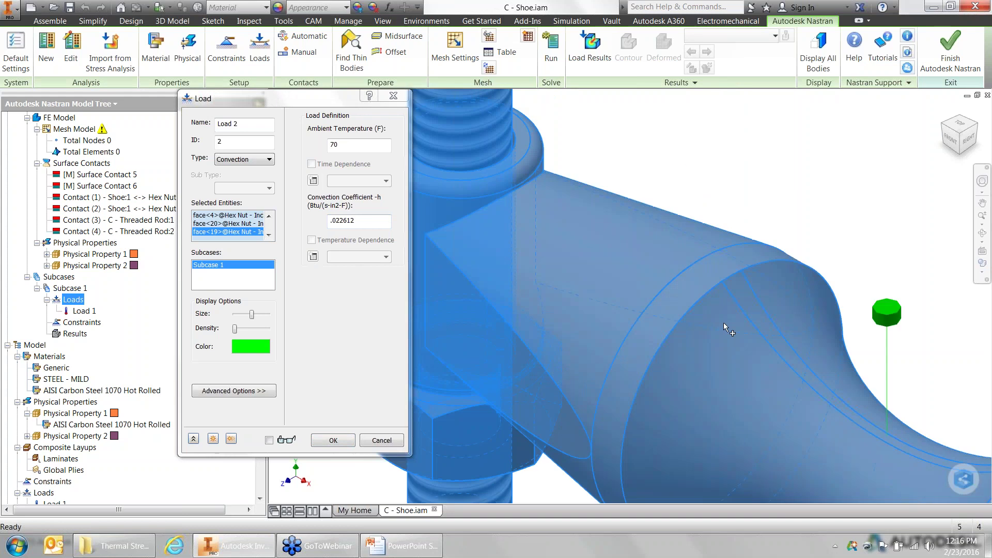
ctrl+click(742, 300)
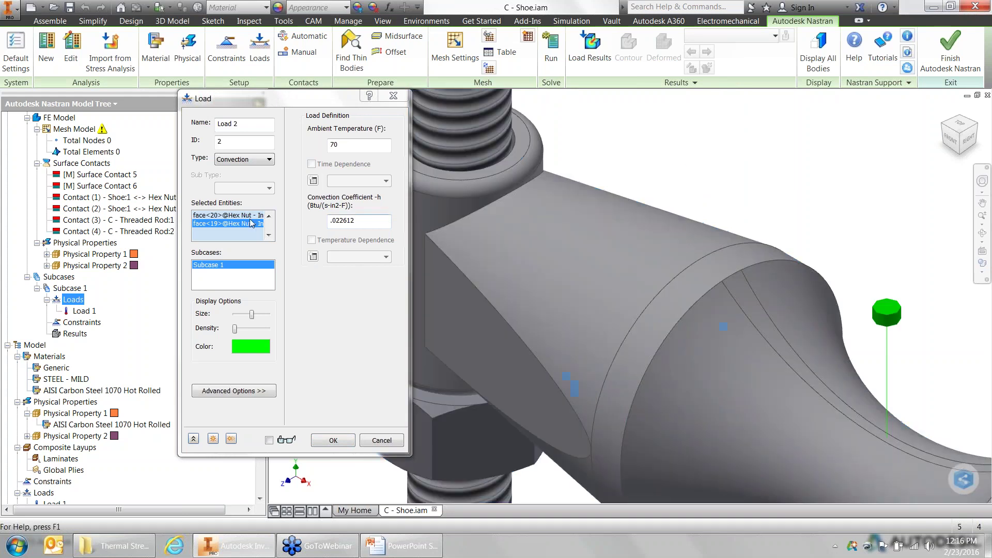
scroll(842, 274, down, 8)
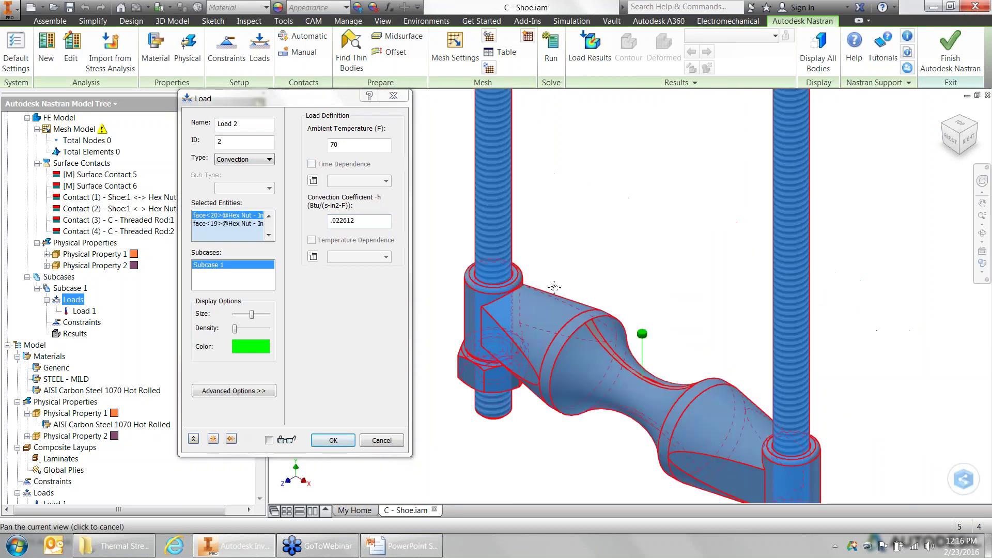
Step: Check the selected faces and finish creating the convection load in Subcase 1
middle_drag(540, 210, 558, 153)
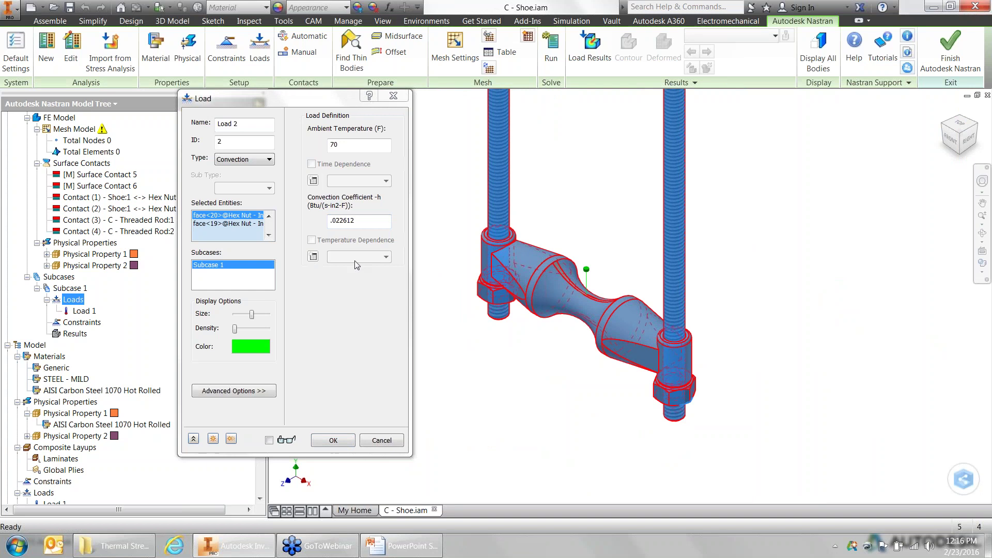
click(343, 442)
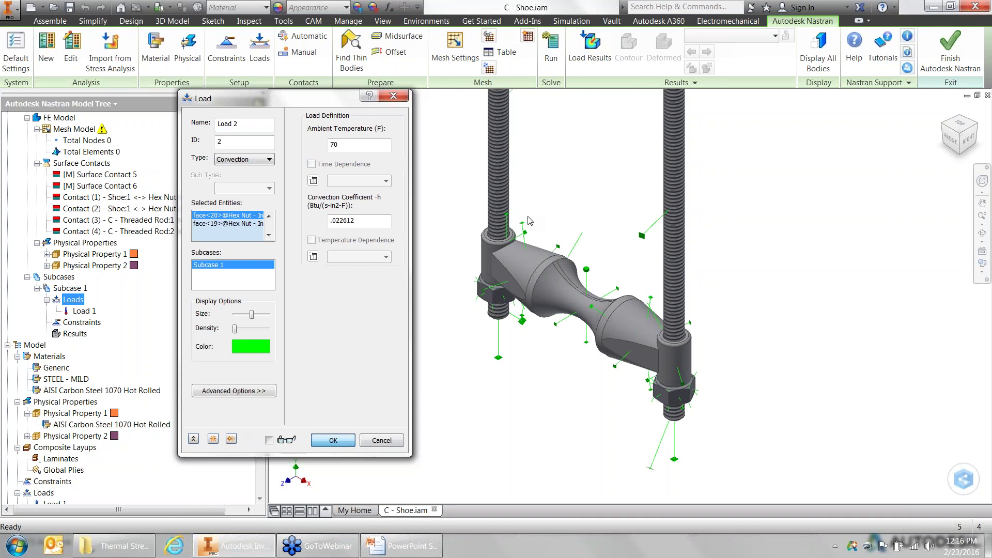
key(Return)
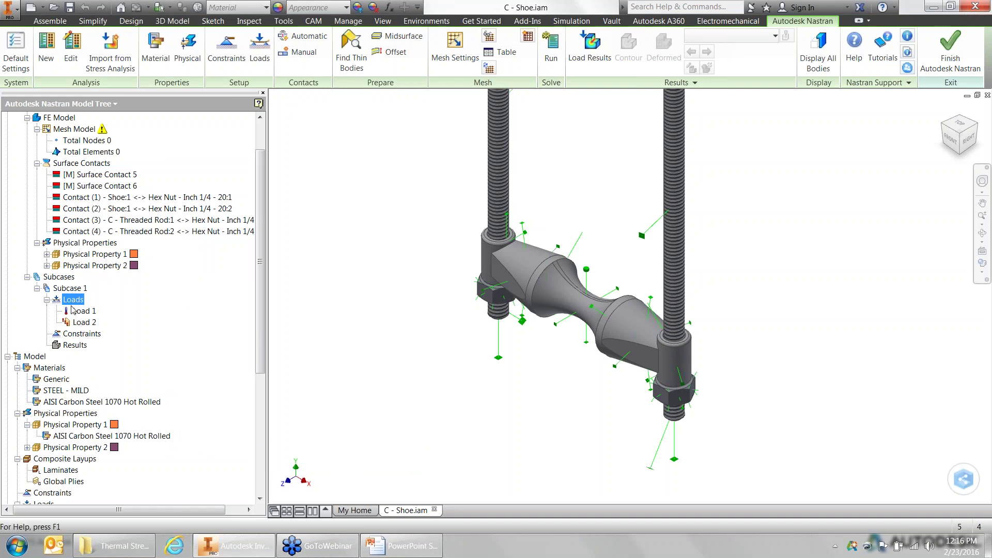
Step: Hide the display symbols of all loads in Subcase 1
right_click(86, 322)
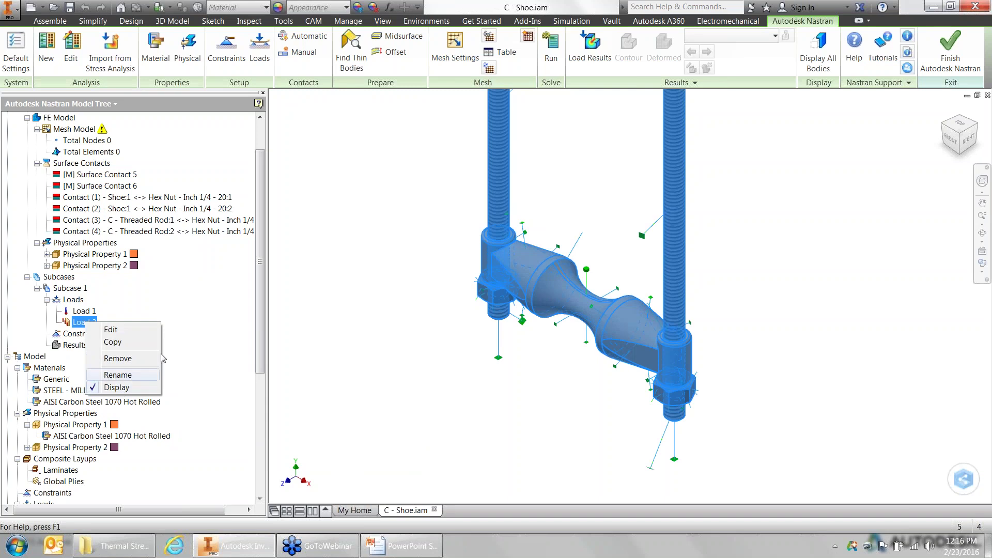
right_click(73, 299)
right_click(73, 300)
click(116, 361)
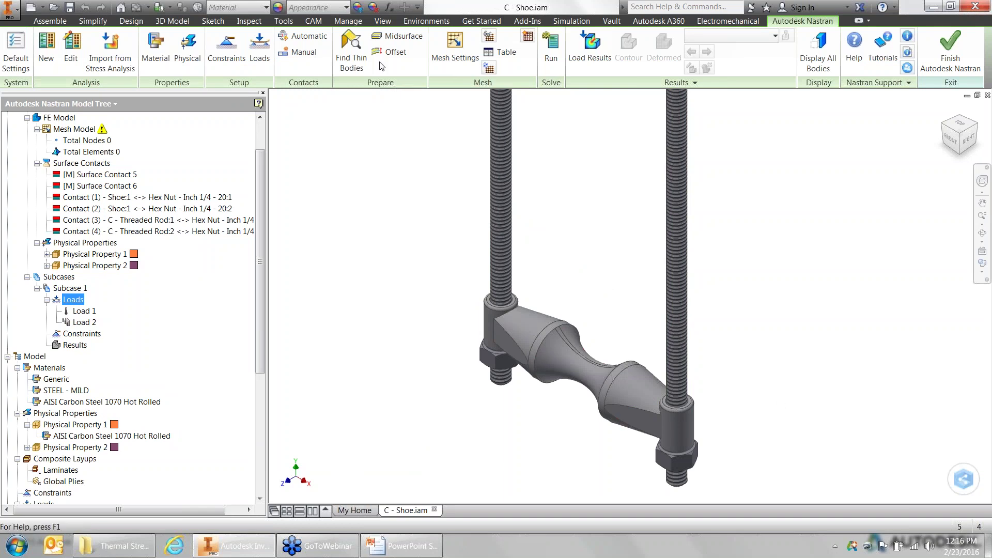
Step: Edit the mesh model's settings to turn off continuous meshing and generate the mesh
scroll(154, 219, up, 2)
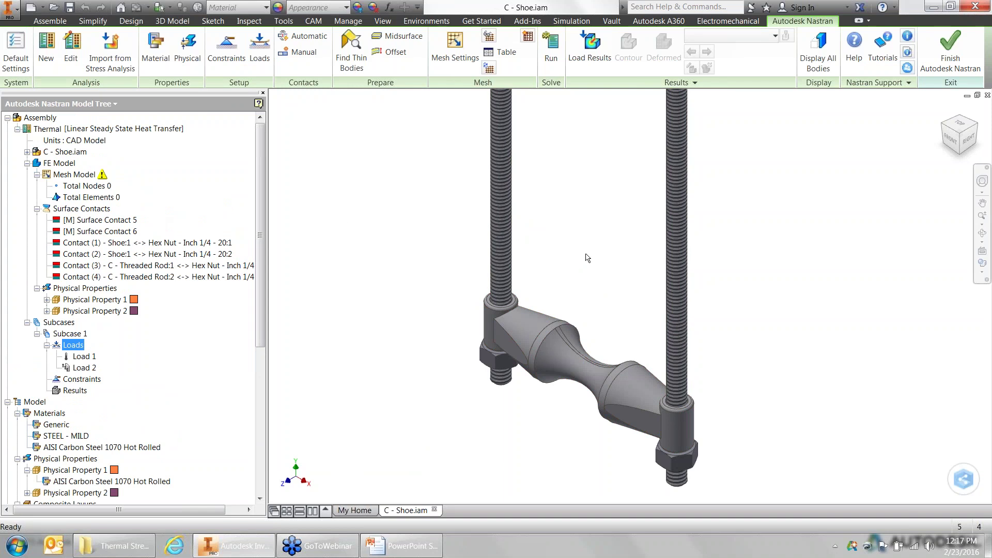
mouse_move(110, 177)
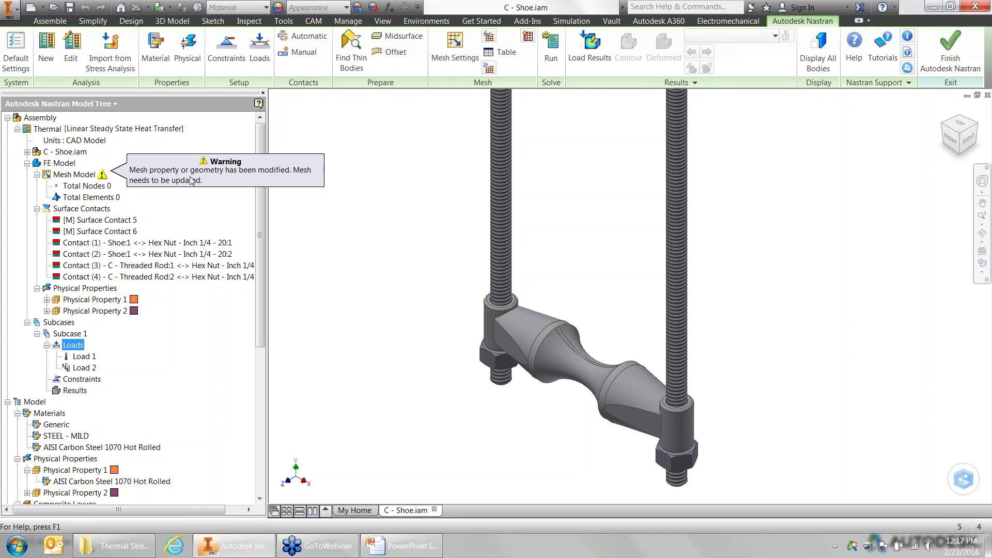
right_click(91, 176)
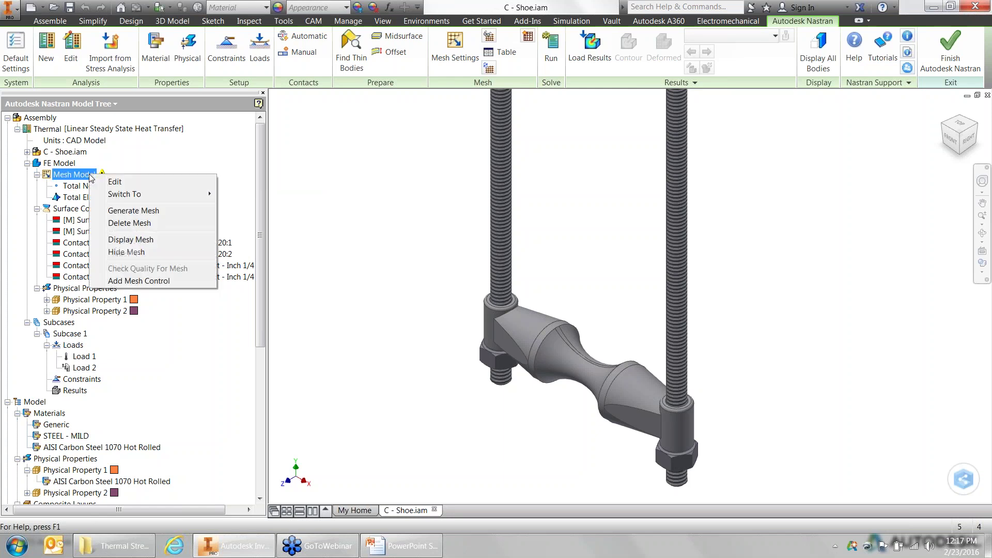
click(114, 180)
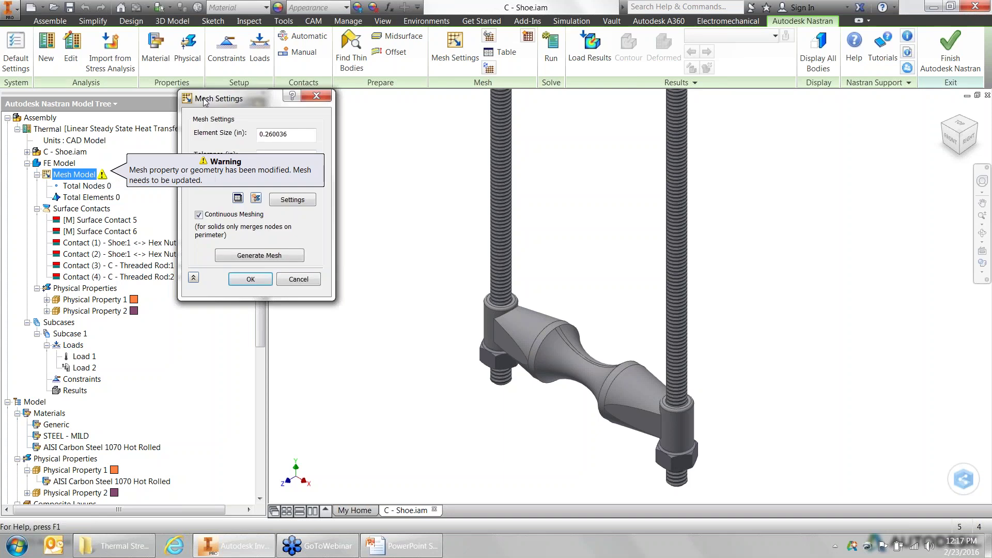
drag(217, 99, 358, 112)
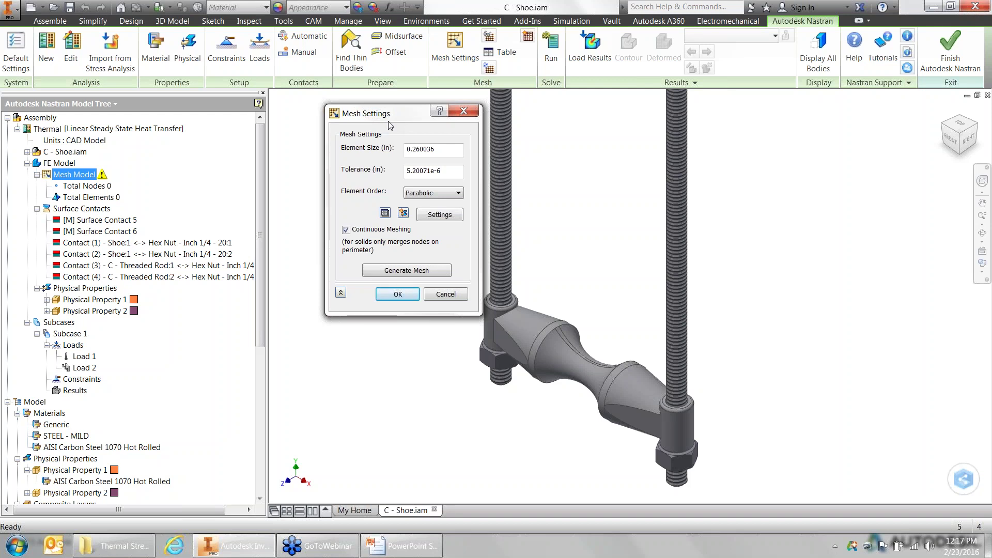
click(377, 228)
click(426, 270)
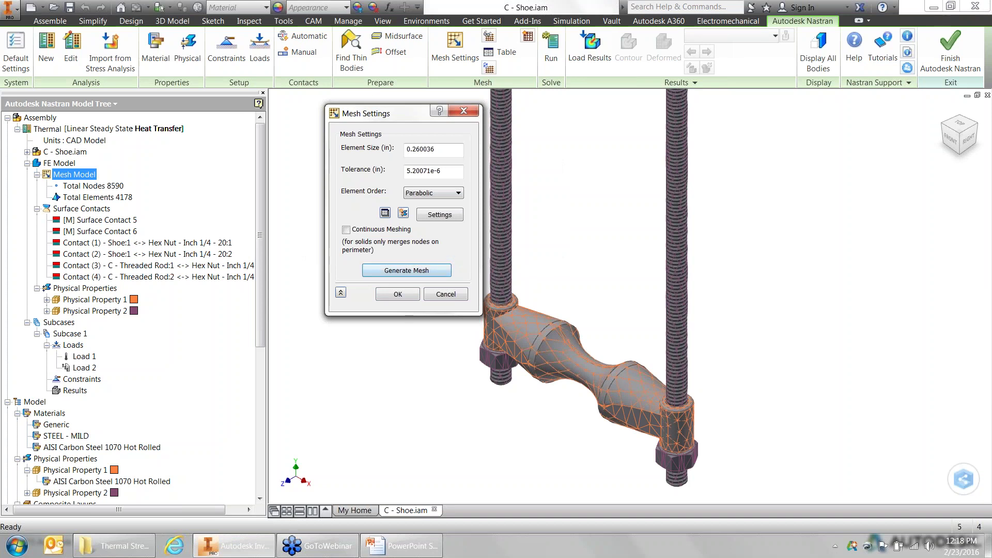
Step: Inspect the coarse mesh around the shoe and hex nut, set the element size to .06 in and regenerate the mesh
scroll(685, 440, up, 5)
scroll(686, 441, up, 4)
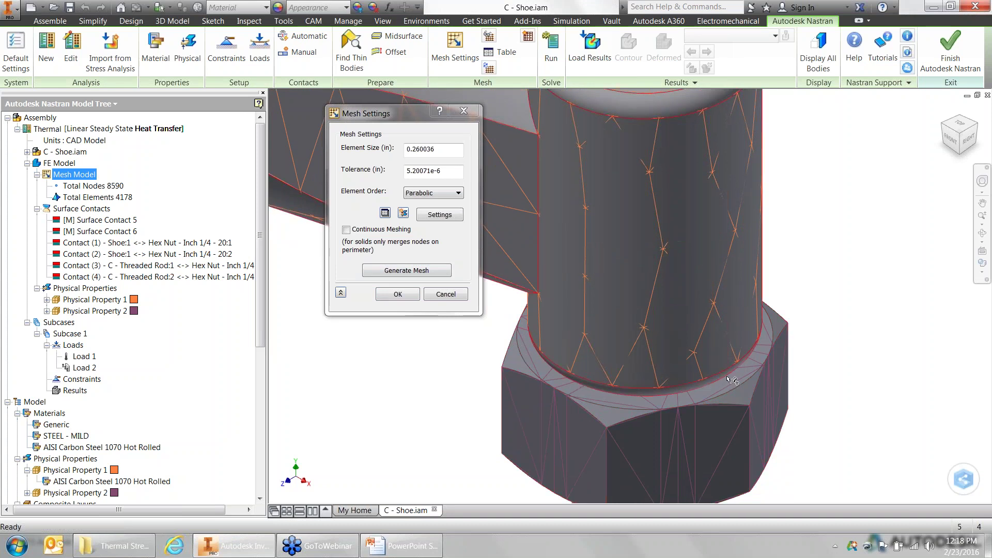
mouse_move(727, 376)
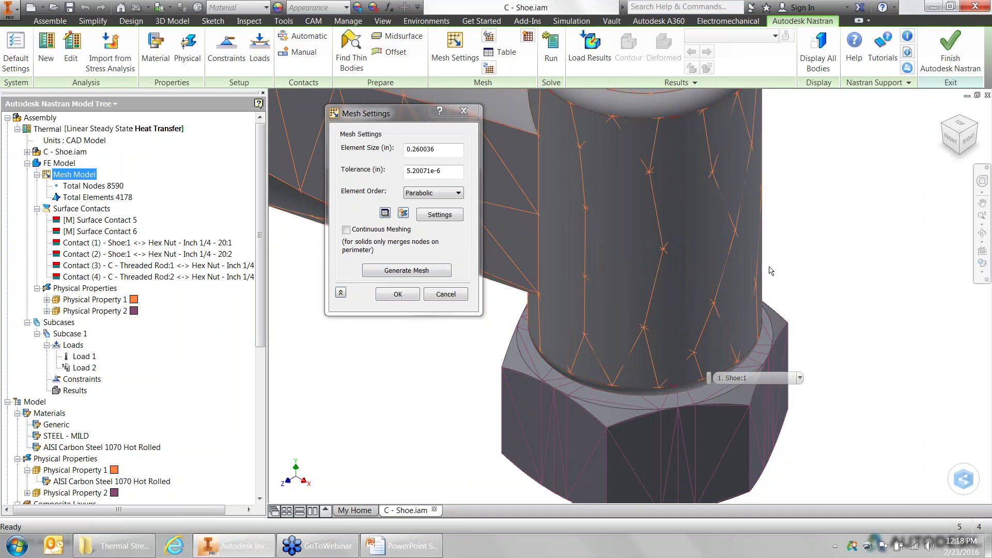
scroll(768, 284, down, 5)
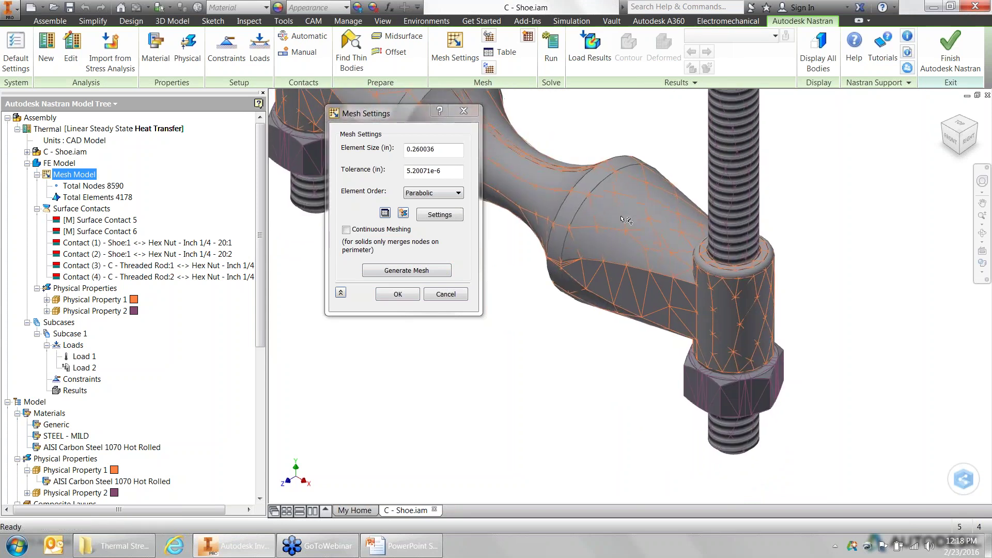
scroll(649, 245, up, 3)
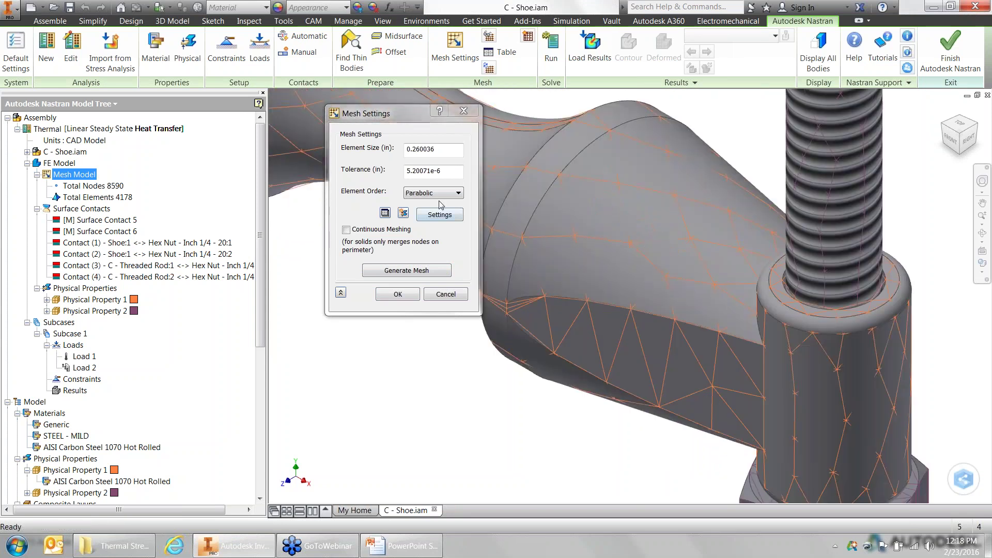
click(448, 150)
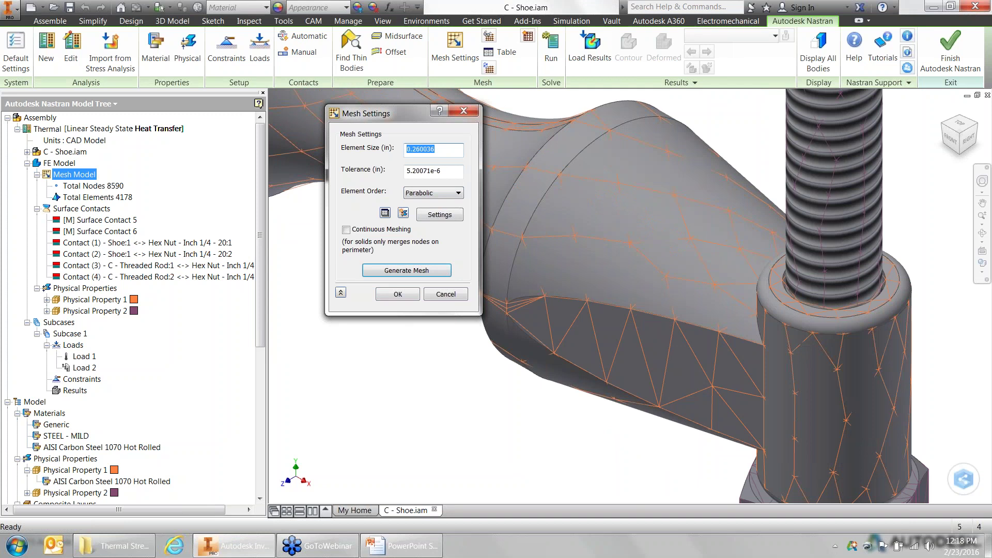
text(.06)
middle_drag(828, 364, 701, 359)
scroll(702, 356, up, 4)
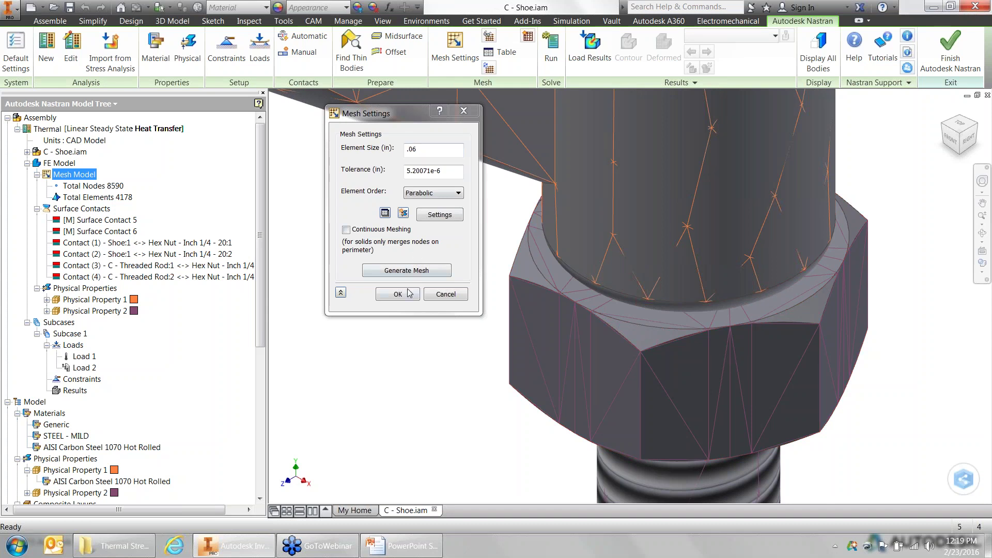
click(406, 270)
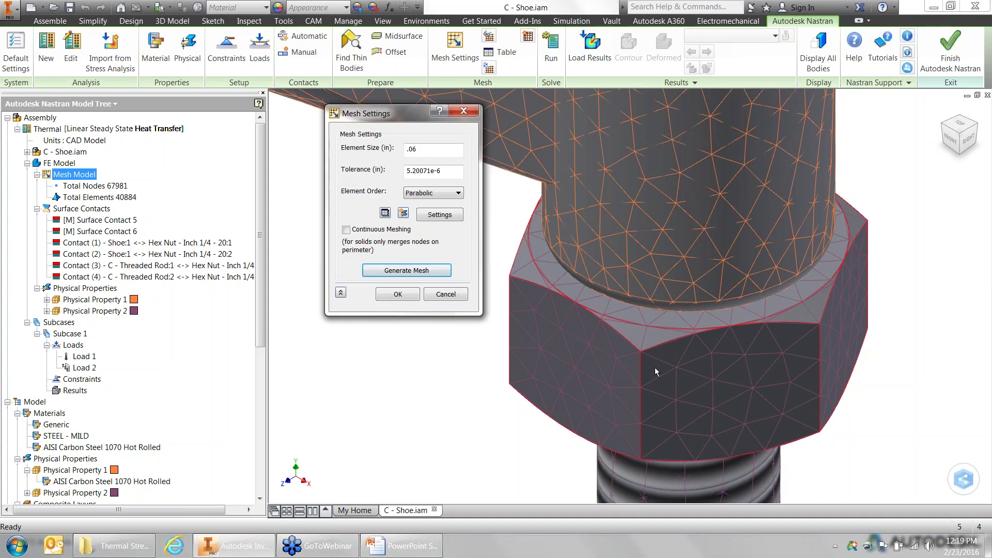
Step: Examine the refined mesh where the shoe's rounded end meets the hex nut, and across the whole assembly
mouse_move(655, 367)
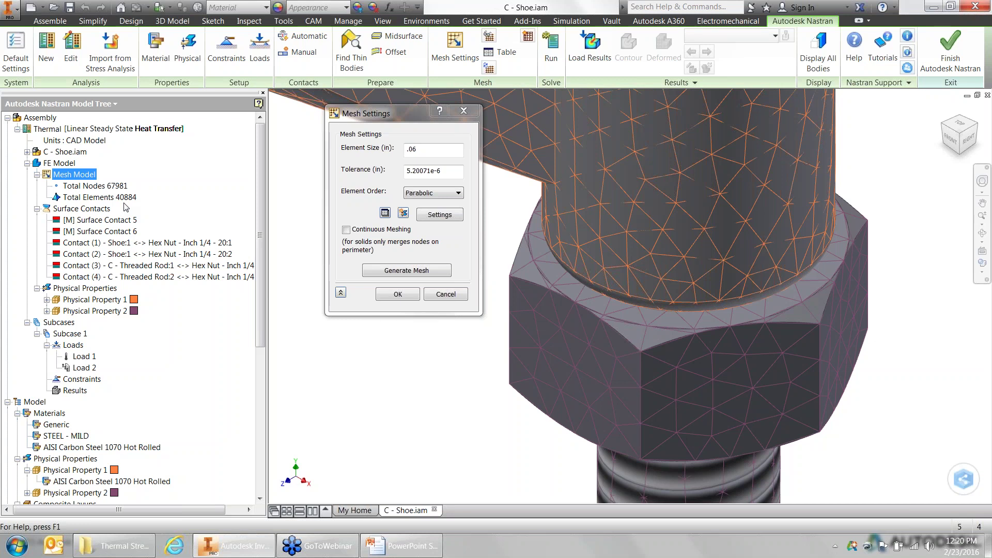
key(F4)
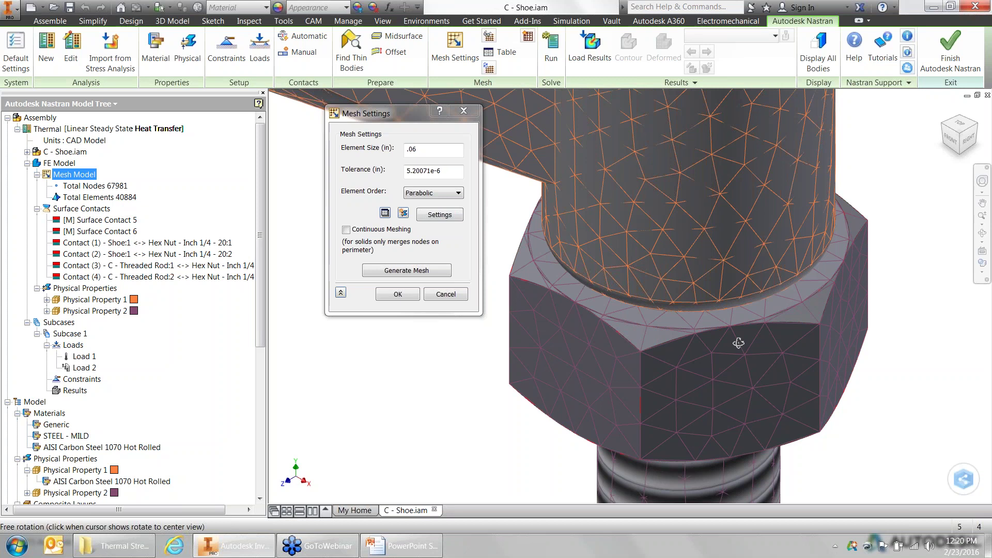
drag(739, 343, 873, 201)
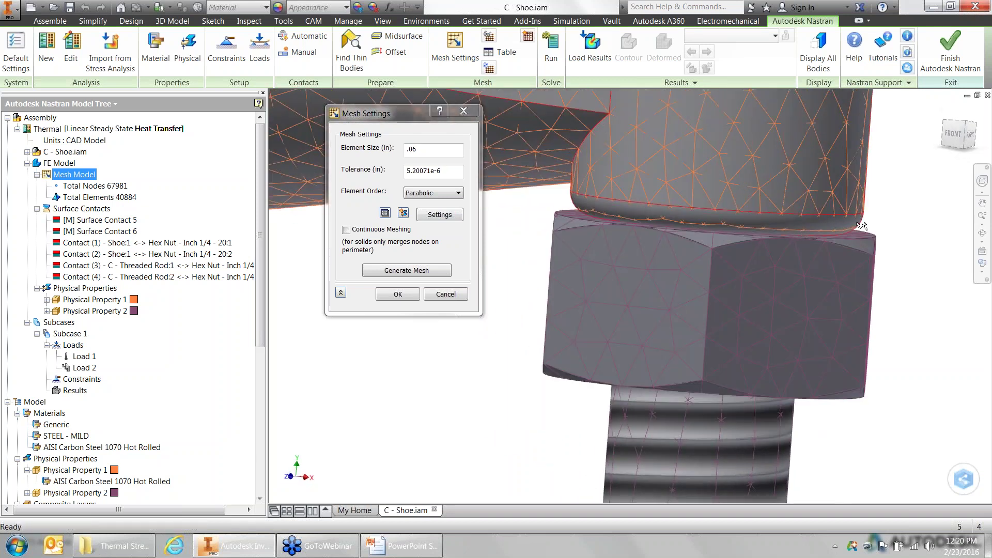
scroll(860, 226, up, 5)
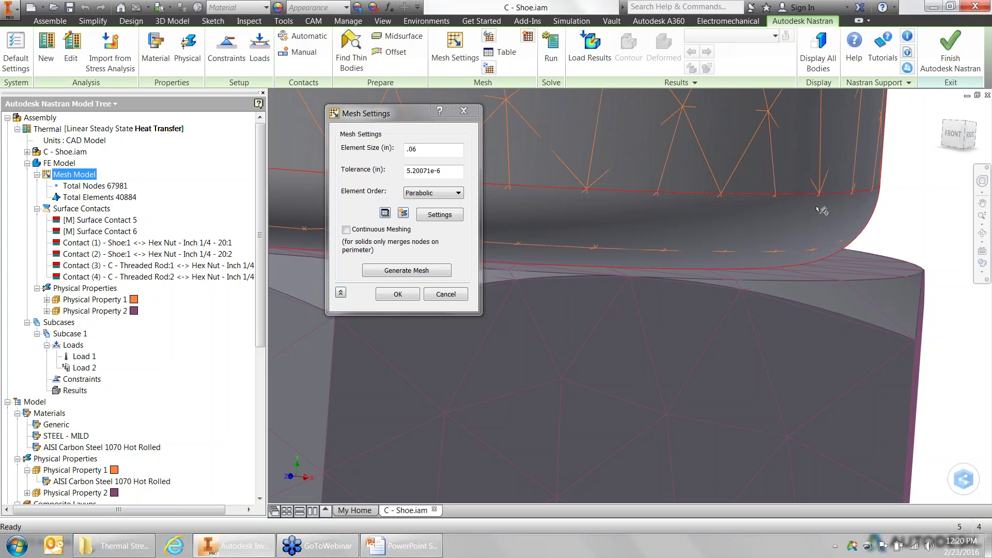
scroll(824, 210, up, 5)
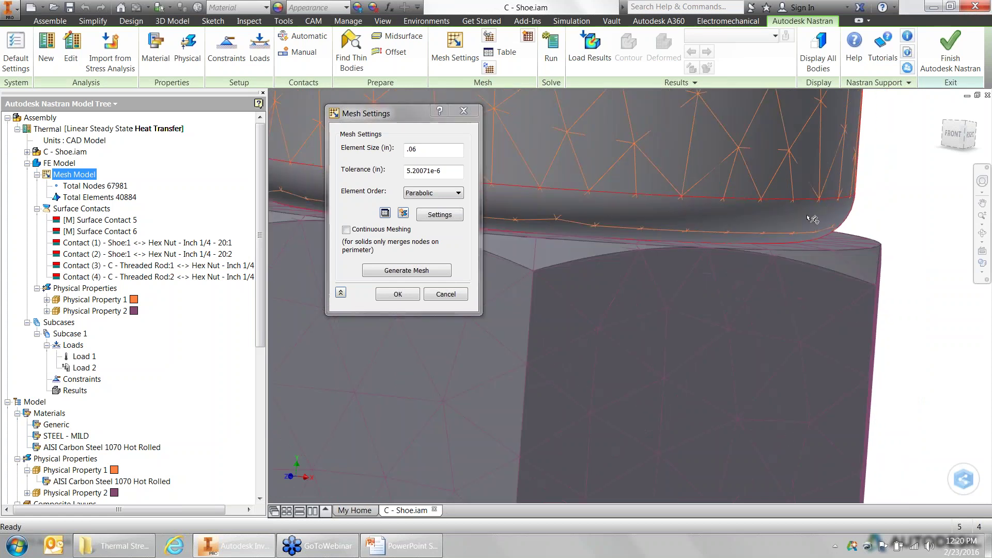
shift+middle_drag(751, 238, 738, 324)
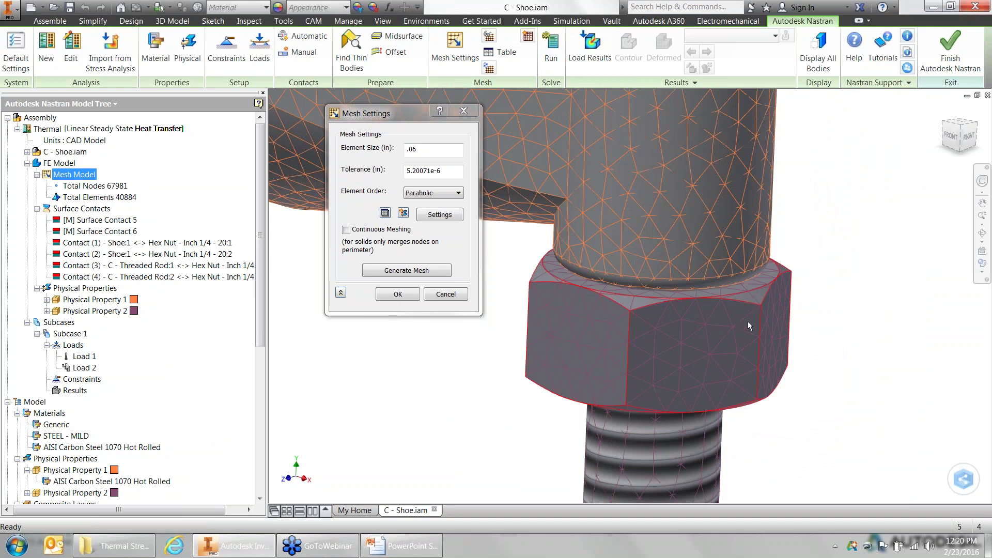
key(Home)
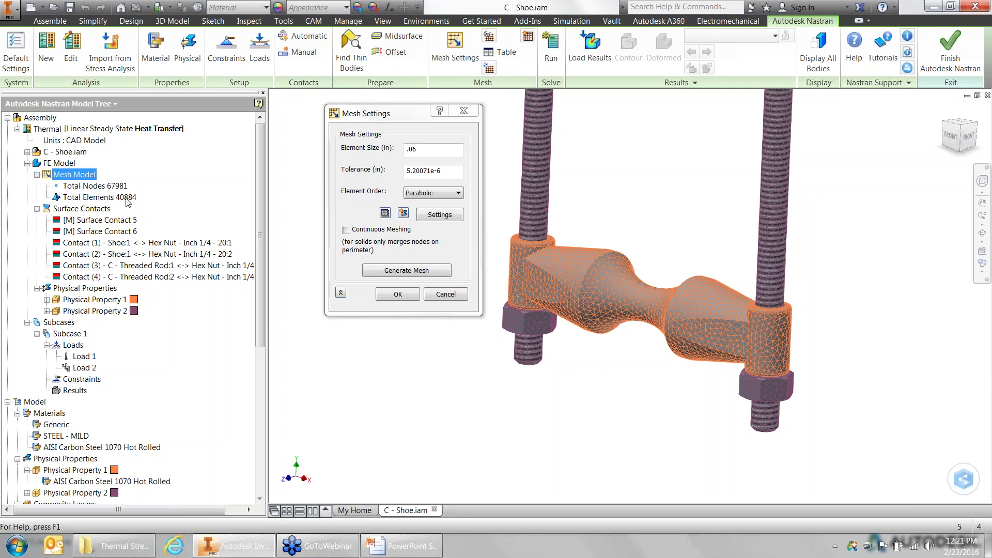
Step: Accept the mesh settings and solve the thermal analysis
click(398, 297)
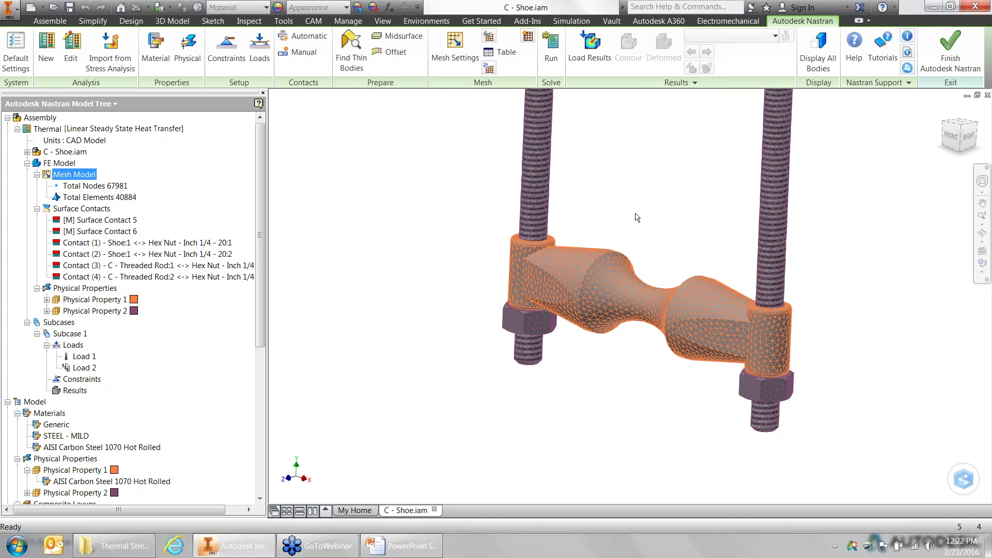
click(551, 63)
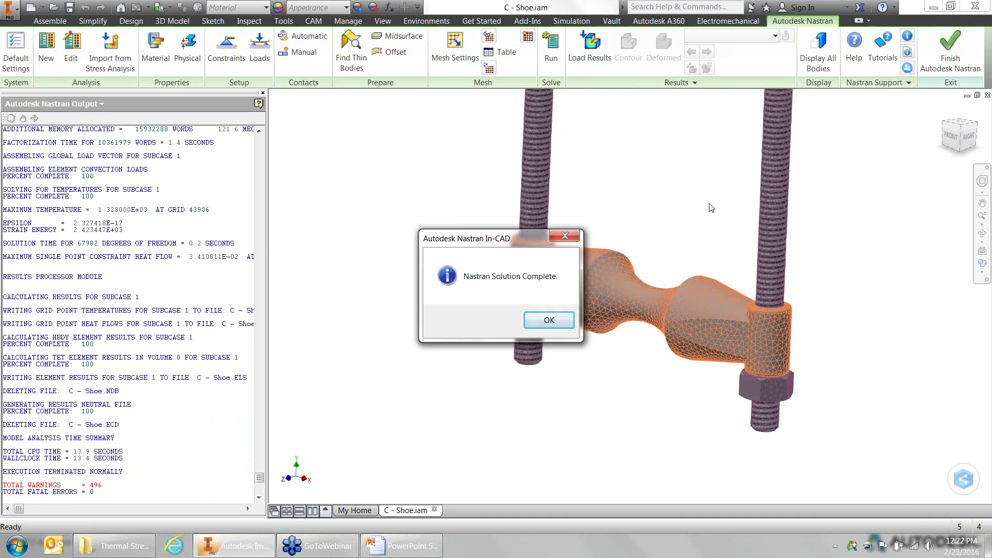
click(559, 320)
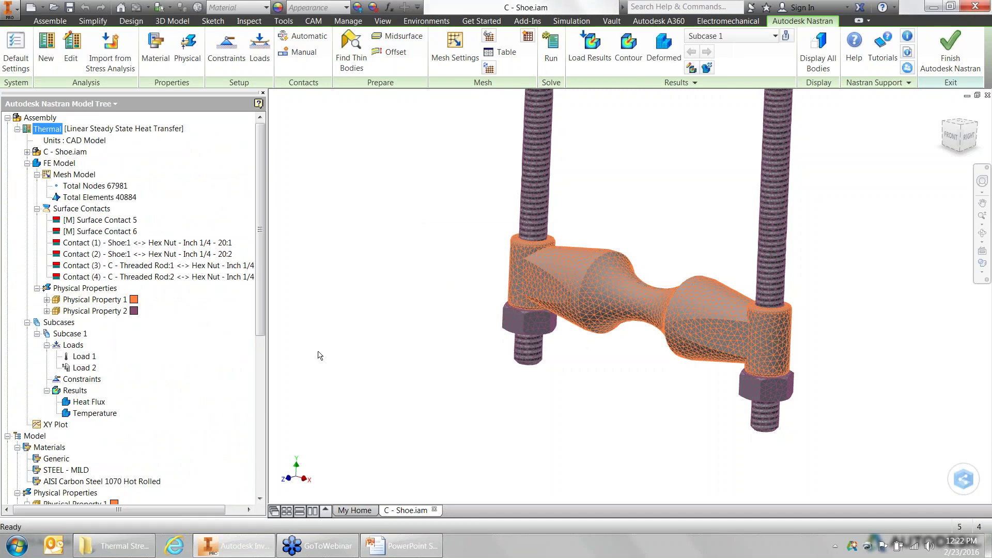
Step: Display the Heat Flux result of Subcase 1 on the shoe assembly, followed by the Temperature result
key(F6)
scroll(661, 384, down, 5)
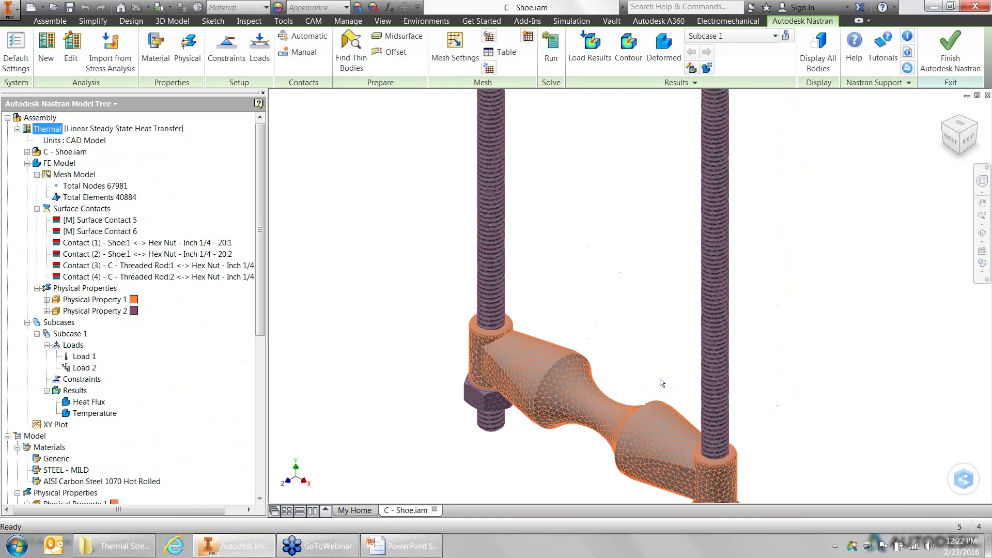
scroll(661, 383, up, 3)
click(88, 402)
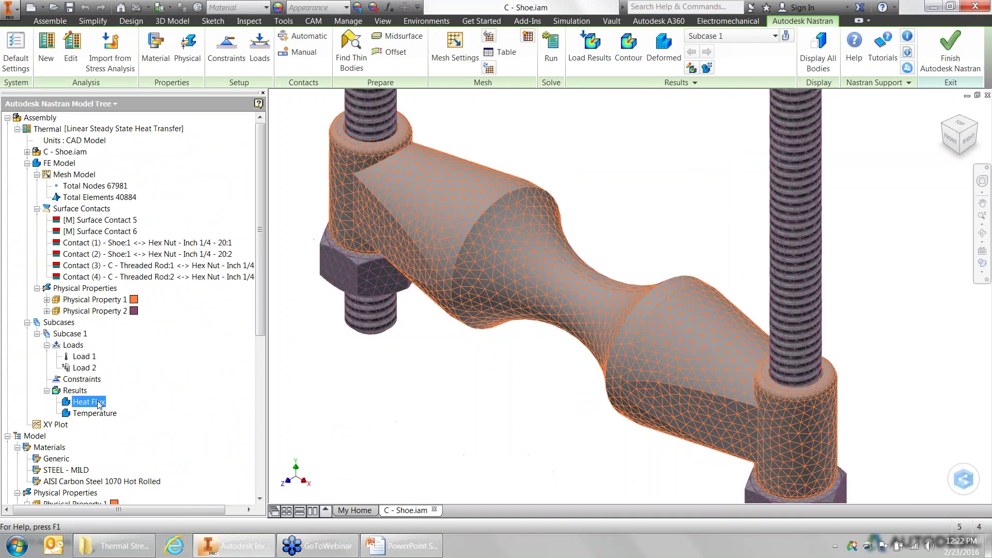
double_click(95, 402)
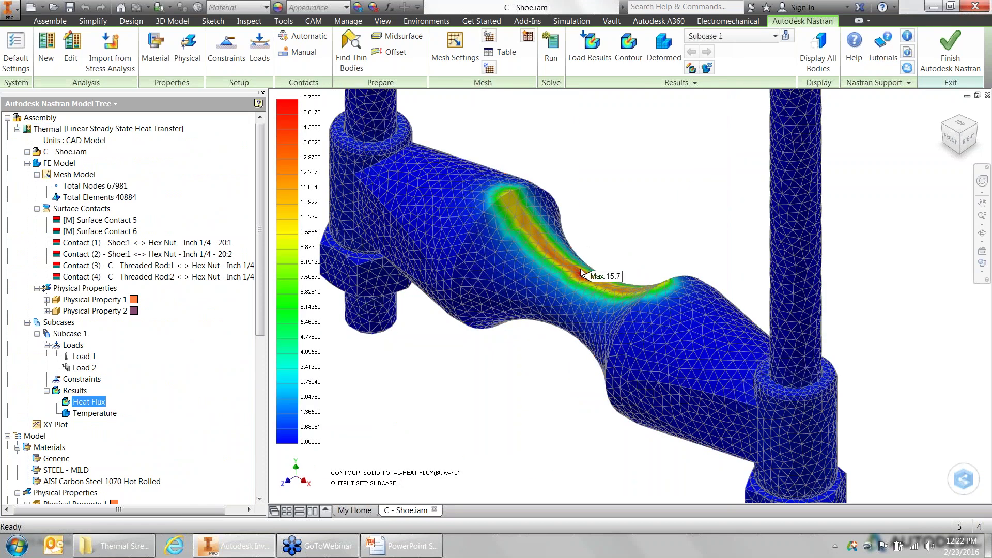
scroll(582, 274, up, 2)
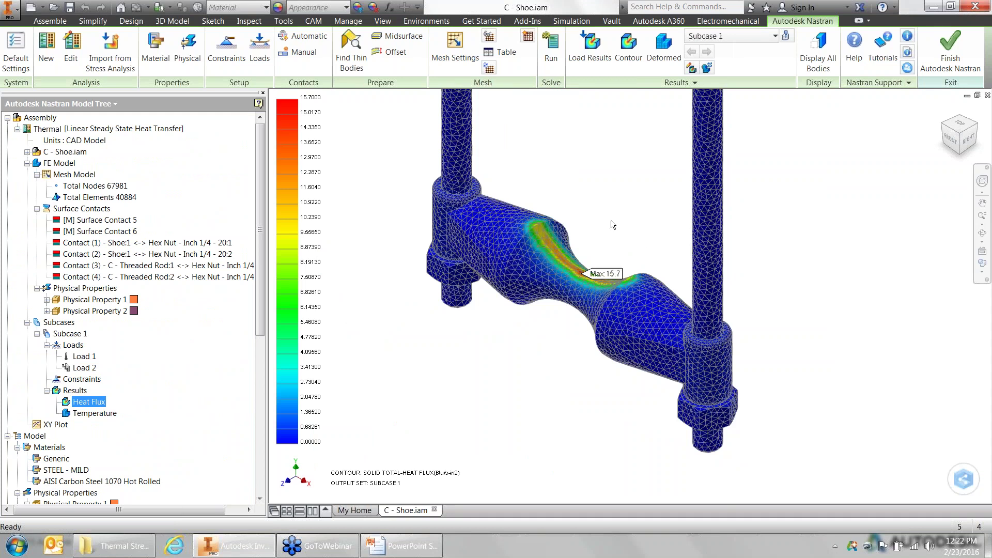
double_click(110, 414)
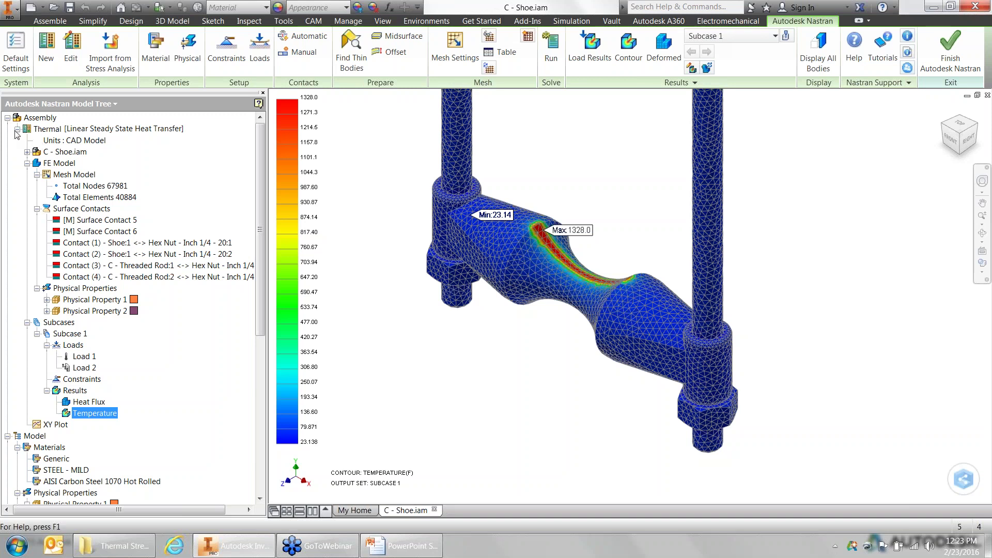
Step: Collapse the Thermal analysis in the model tree and save the assembly
double_click(44, 130)
right_click(45, 130)
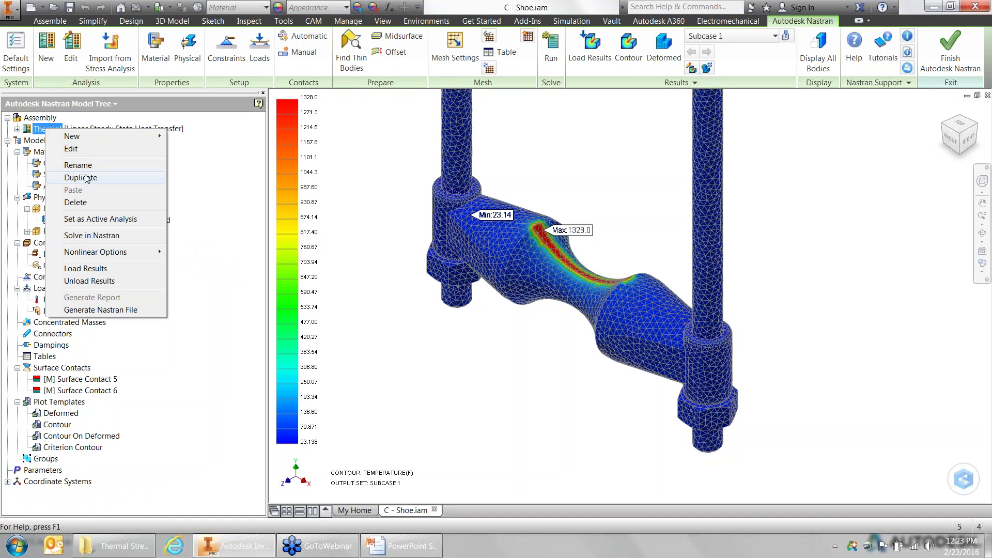
click(368, 191)
click(70, 8)
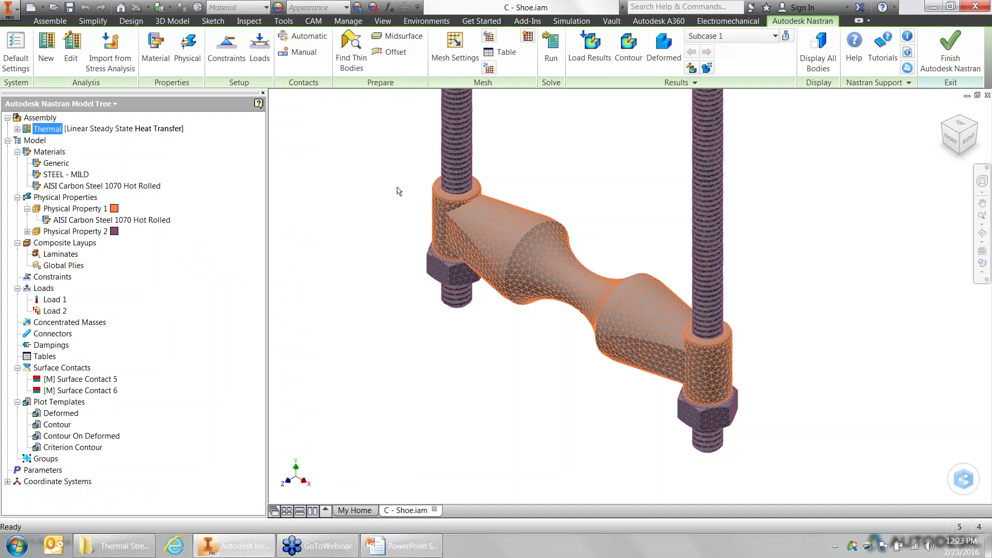
Step: Duplicate the Thermal analysis and rename the copy as Stress
right_click(46, 130)
click(66, 181)
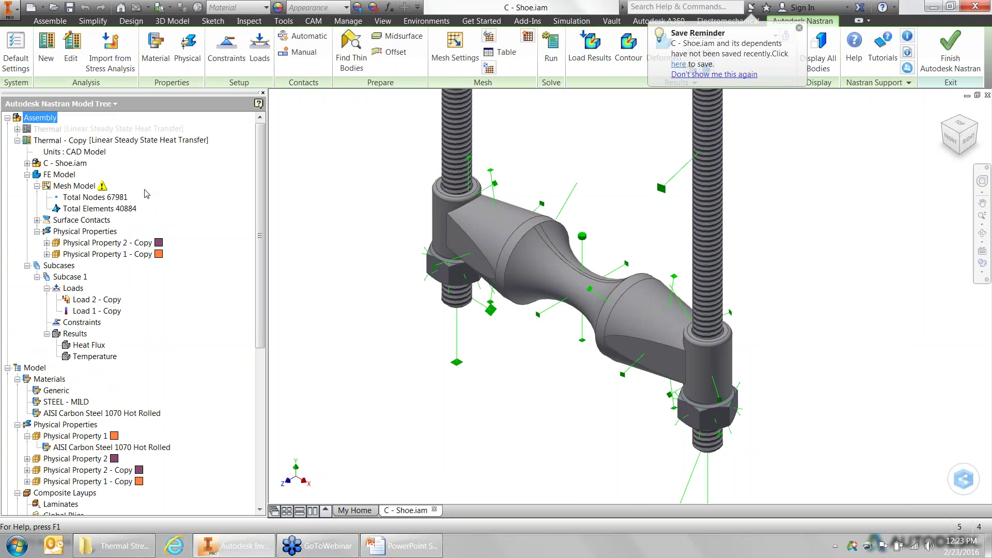
click(39, 143)
right_click(42, 142)
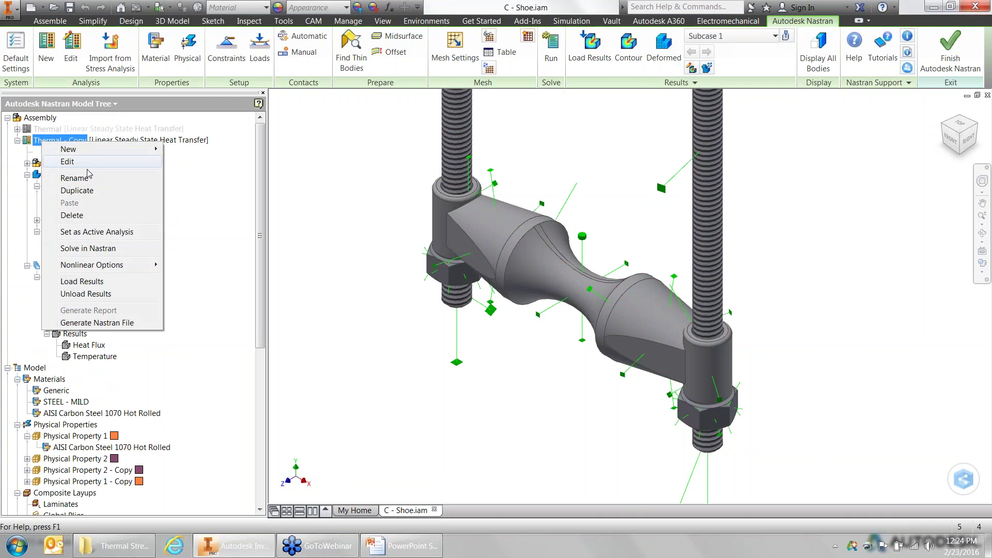
click(78, 163)
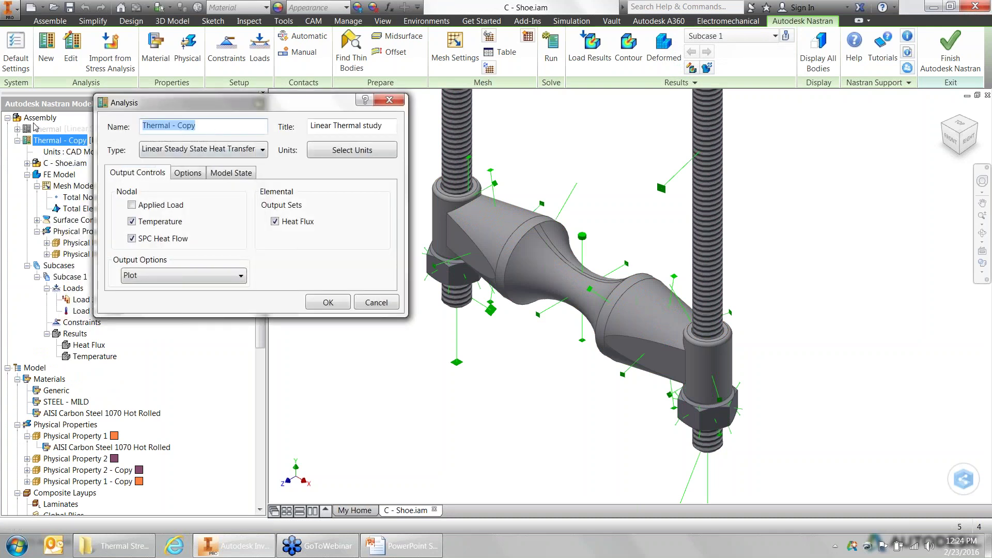
text(Stress)
key(Tab)
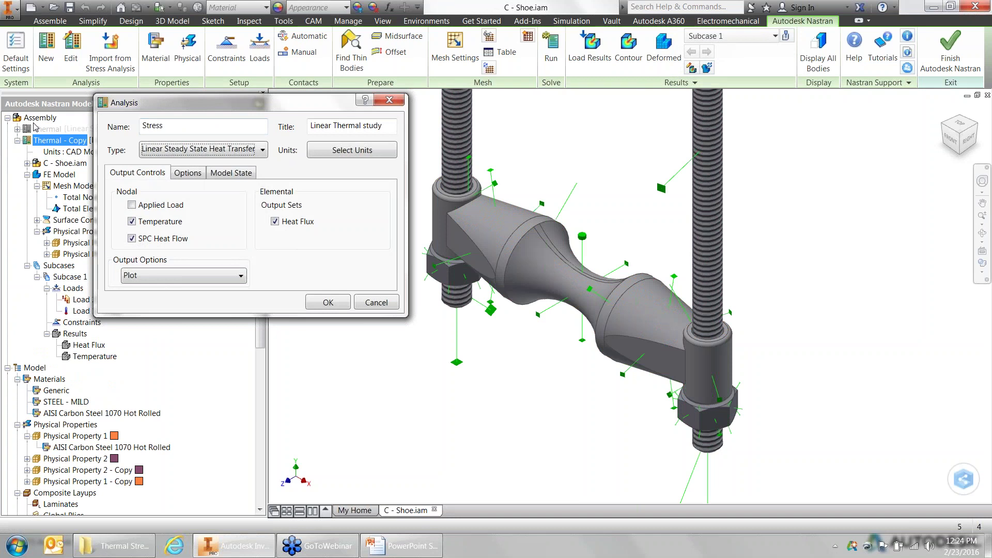
Step: Change the Stress analysis title to "Linear Stress based on Thermal"
click(332, 125)
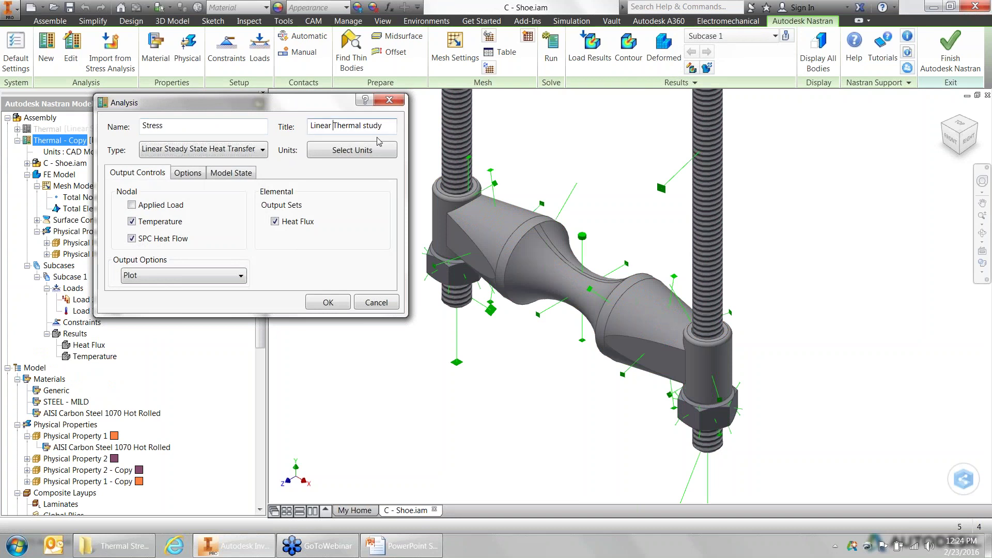
text(Stress based)
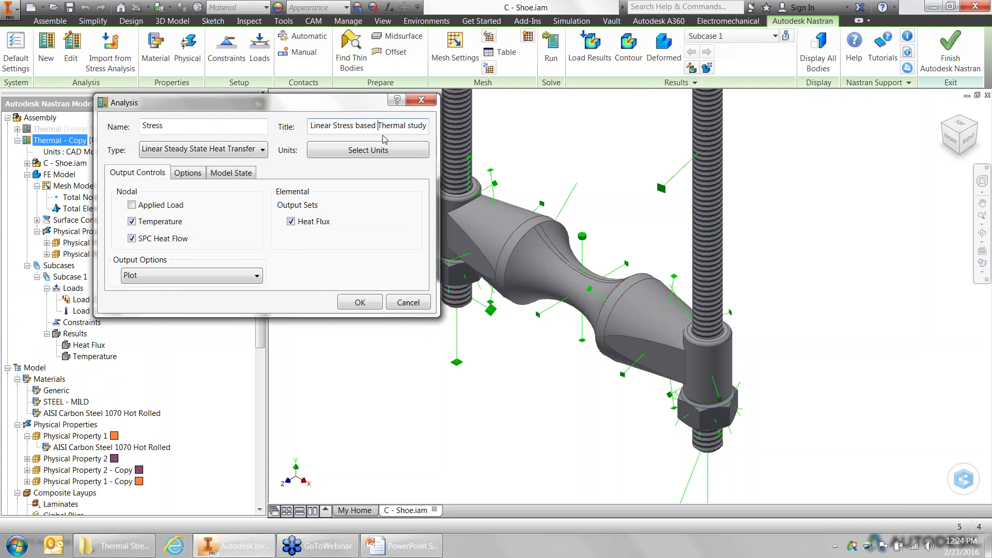
text(  ib)
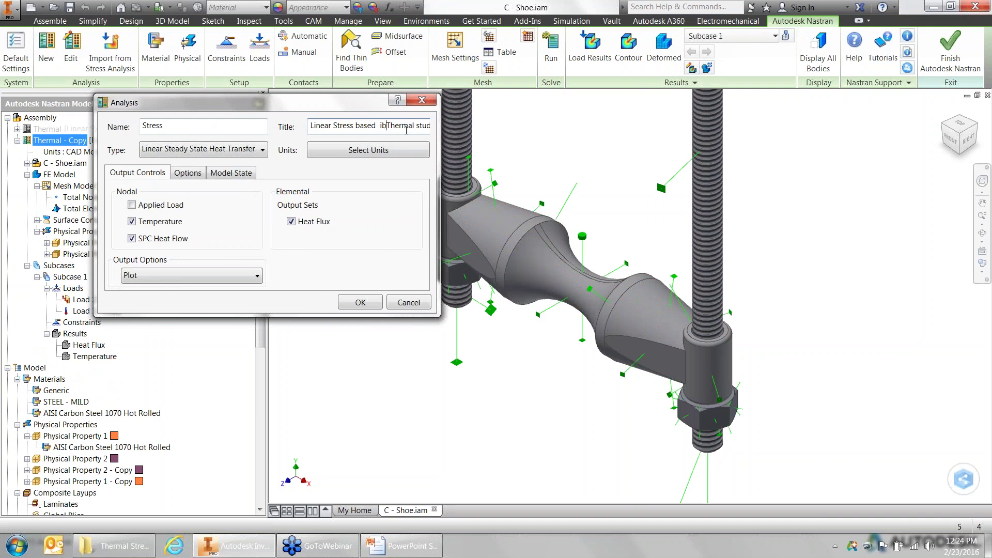
key(BackSpace)
key(BackSpace)
key(BackSpace)
text(on)
double_click(421, 126)
key(BackSpace)
Step: Set the Stress analysis type to Linear Static and accept removal of the invalid loads from the subcase
click(220, 152)
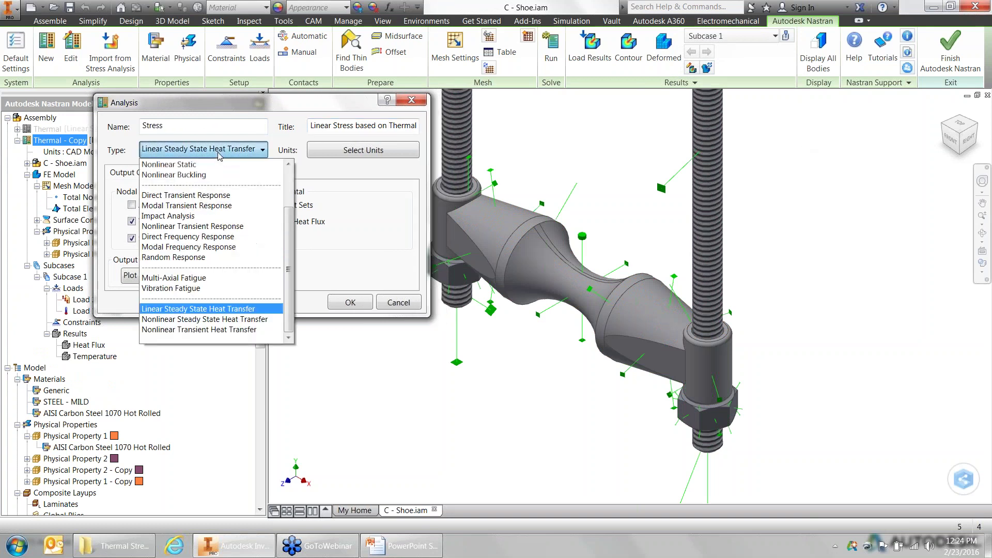
scroll(212, 233, up, 3)
click(155, 164)
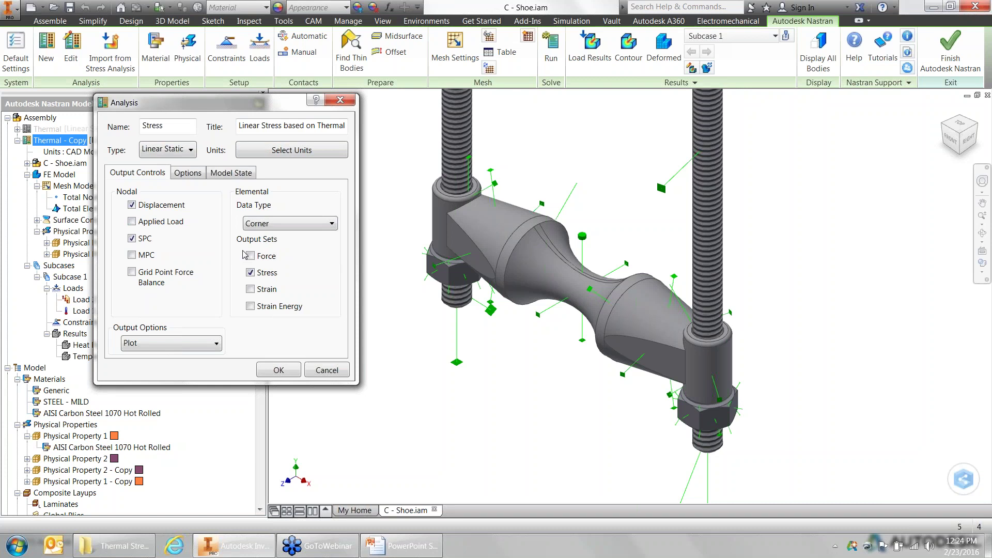
click(292, 372)
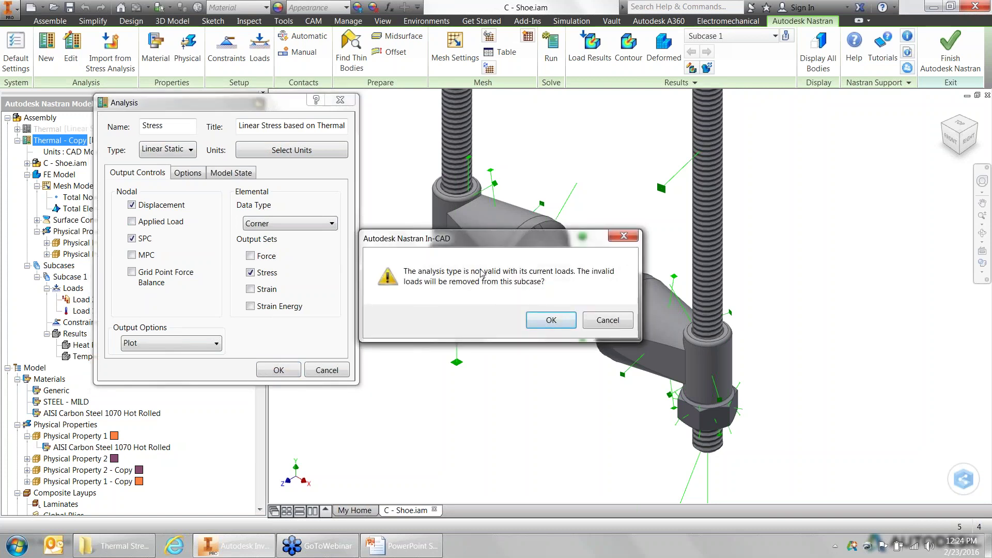
click(551, 320)
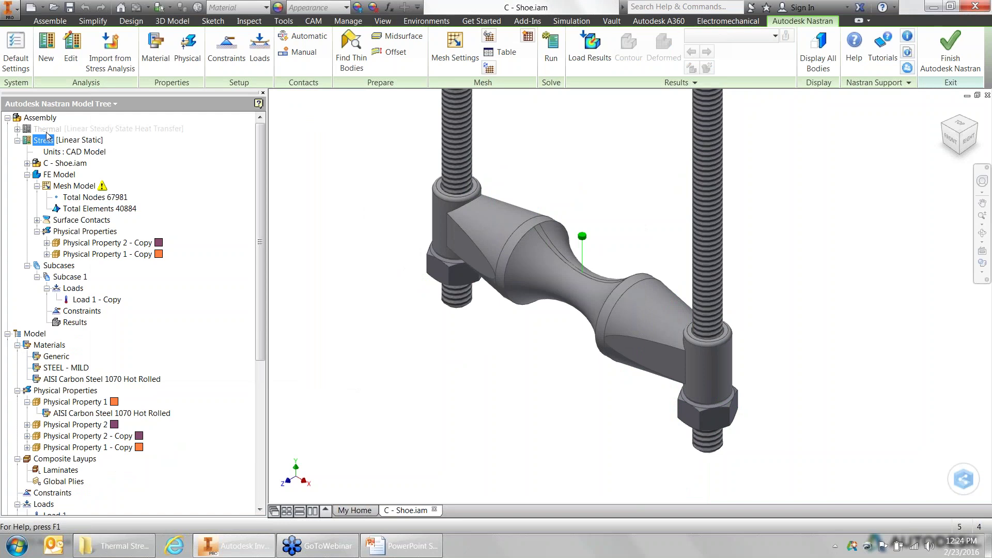
Step: Remove the Load 1 - Copy load from Subcase 1 of the Stress analysis
scroll(71, 413, down, 7)
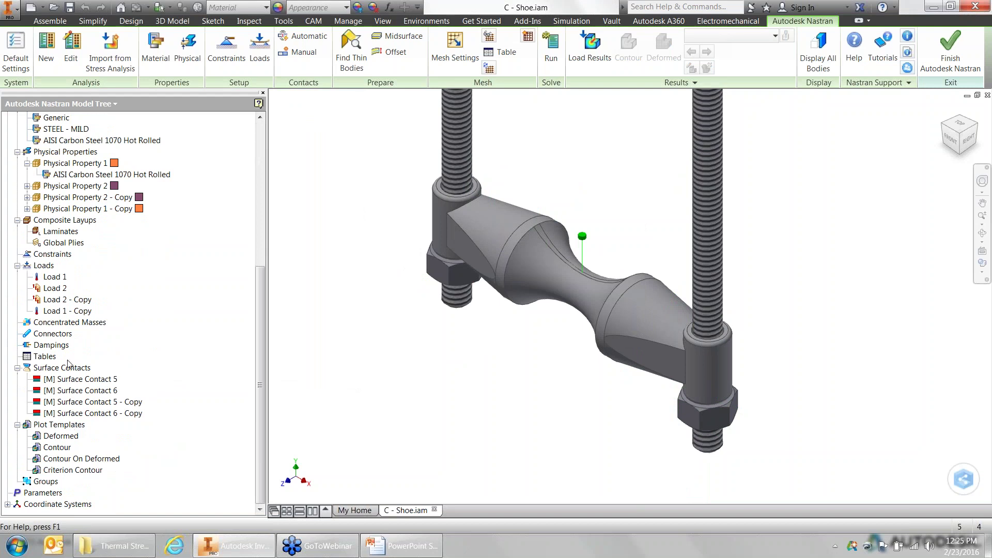
scroll(52, 336, up, 4)
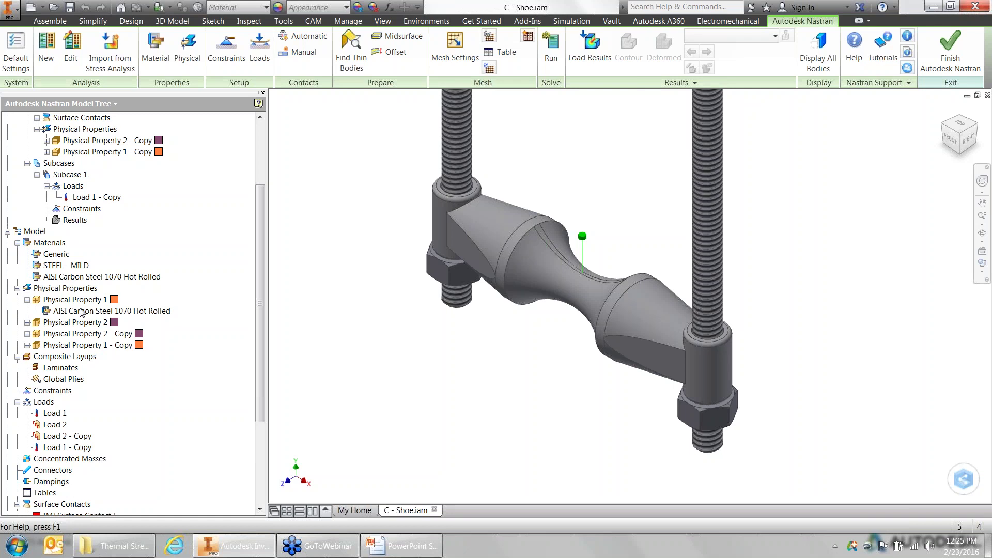
scroll(45, 285, up, 3)
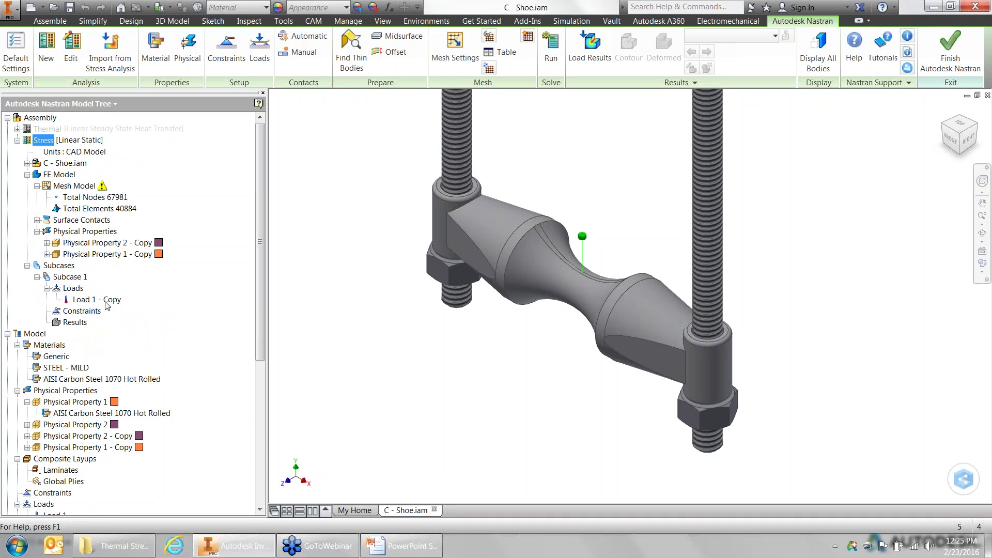
right_click(85, 300)
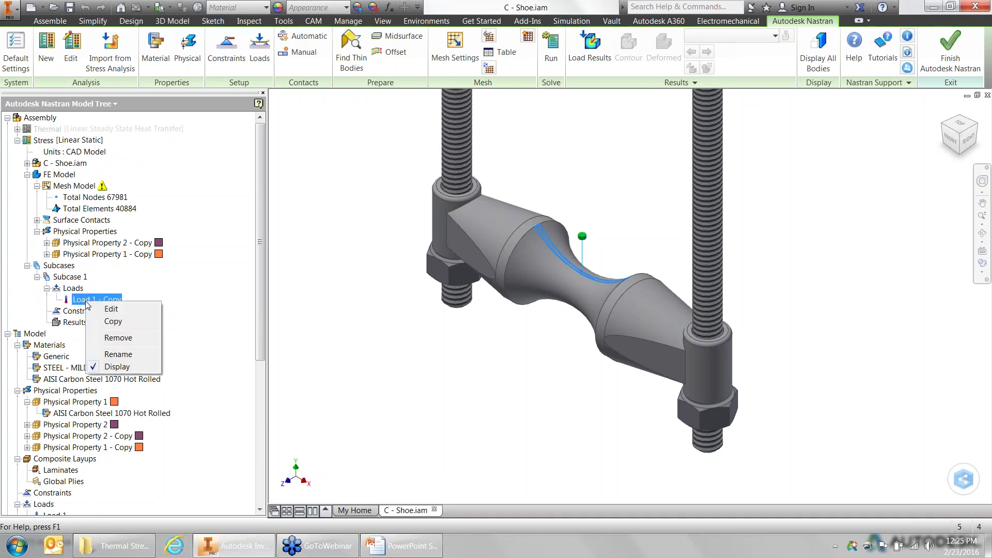
click(136, 337)
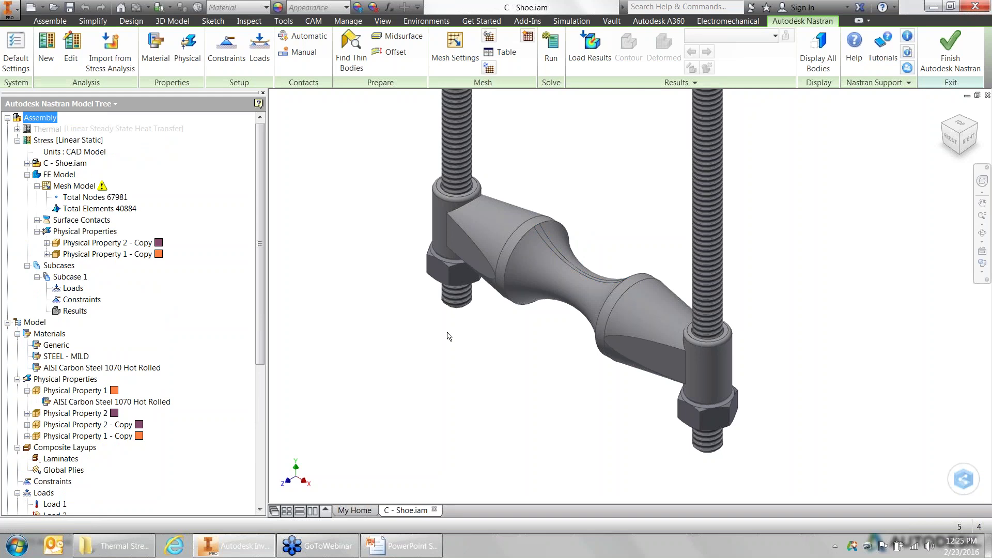
Step: Start a new load in Subcase 1 of the Stress analysis, named From Thermal, with type From Output
scroll(425, 356, down, 5)
scroll(562, 274, up, 5)
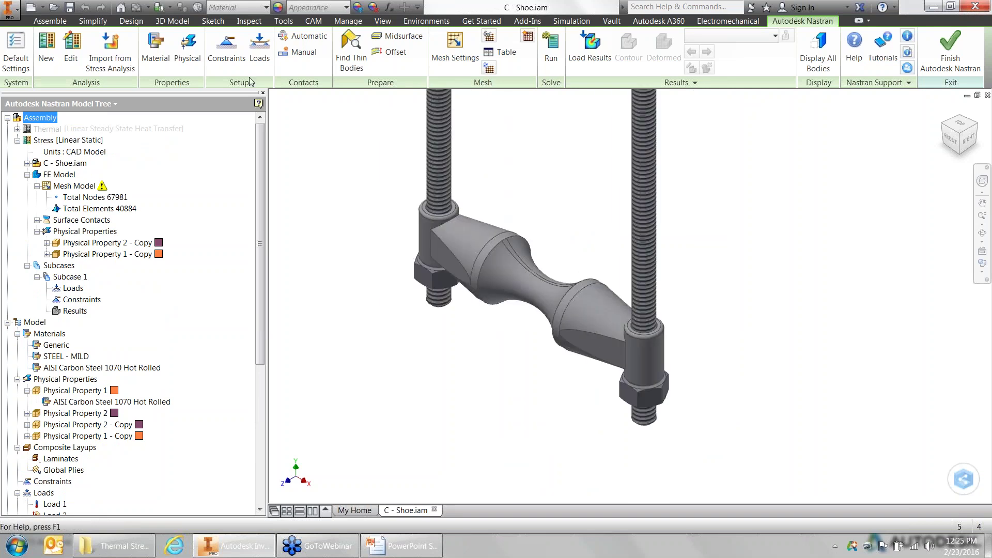
right_click(77, 290)
click(103, 294)
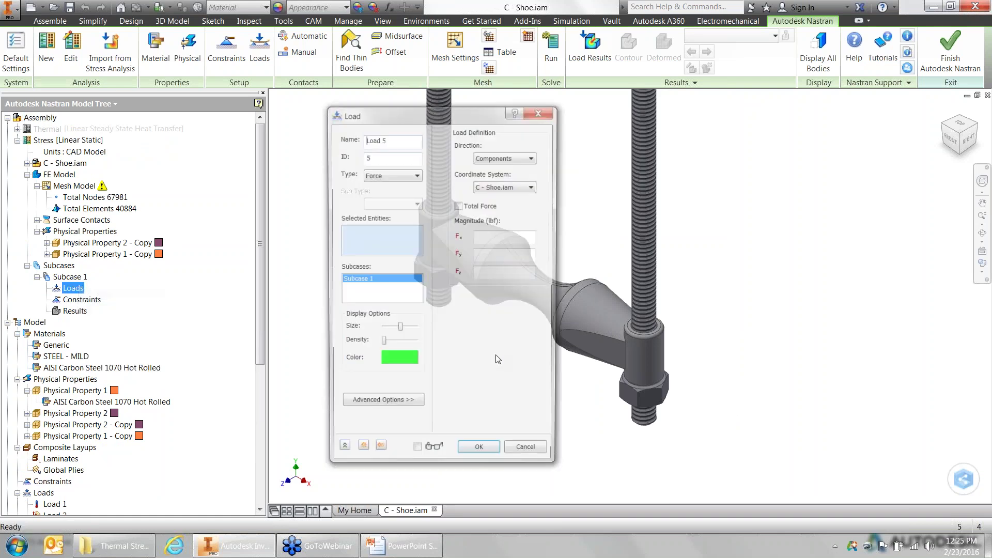
text(From Thermal)
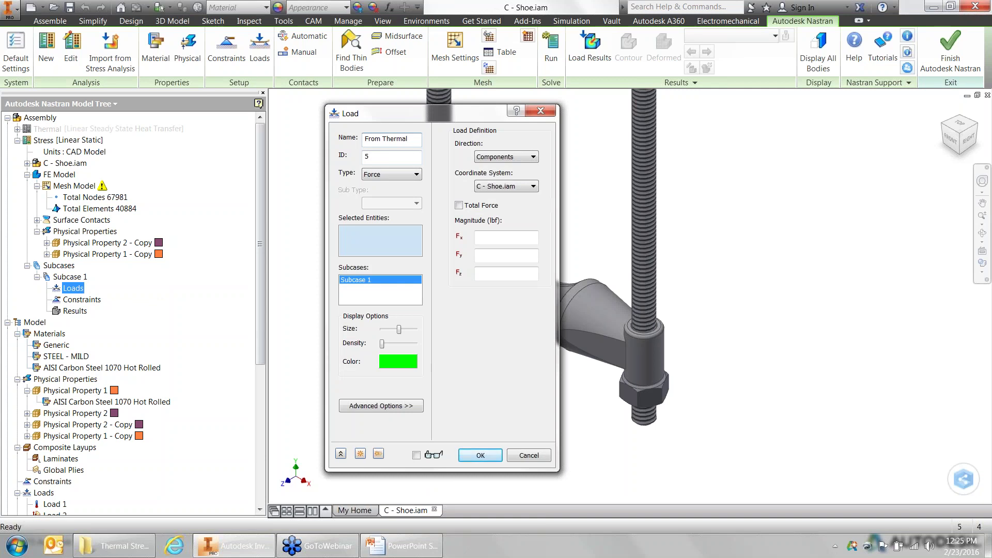
click(393, 174)
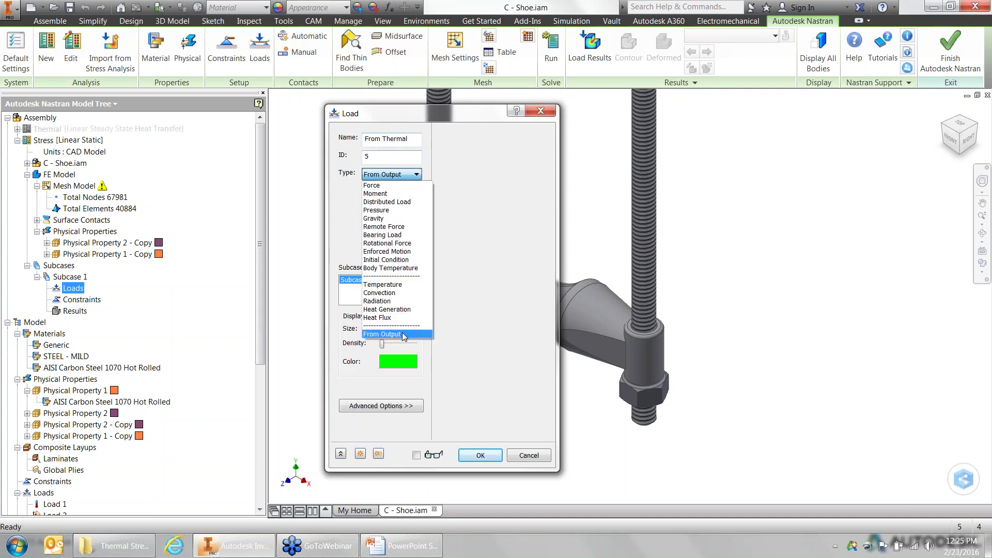
click(402, 334)
Step: Use the C - Shoe.FNO results file as the source of the From Thermal load and accept the load
click(536, 161)
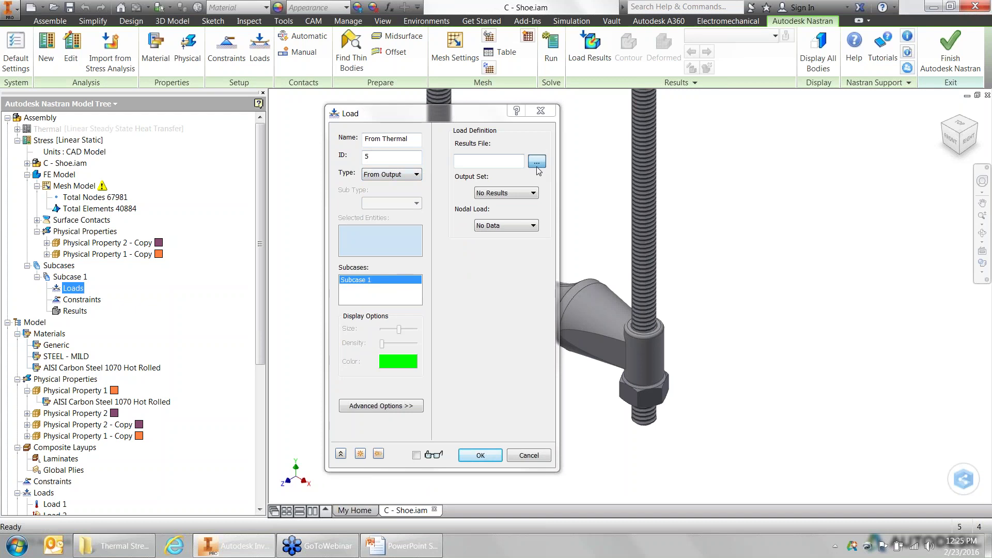
click(397, 244)
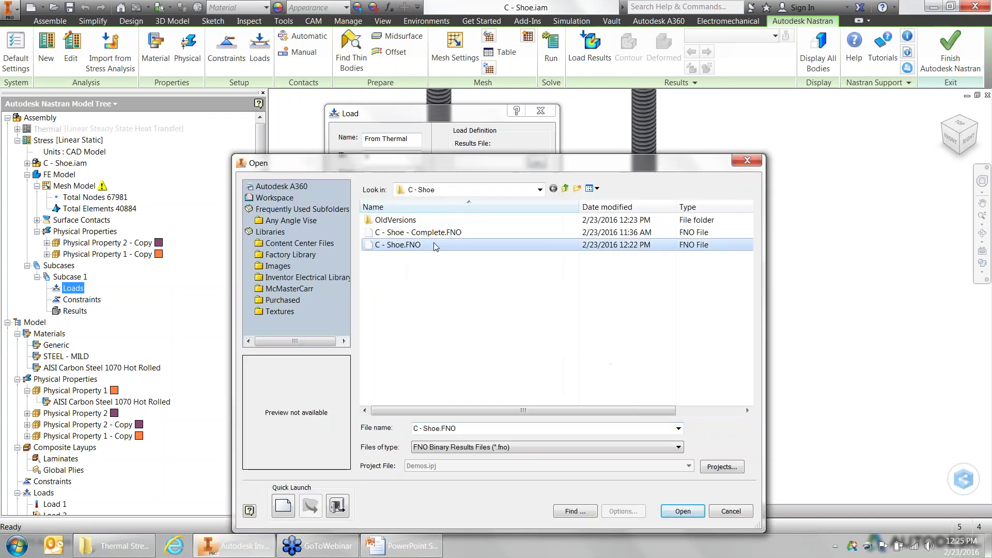
click(682, 511)
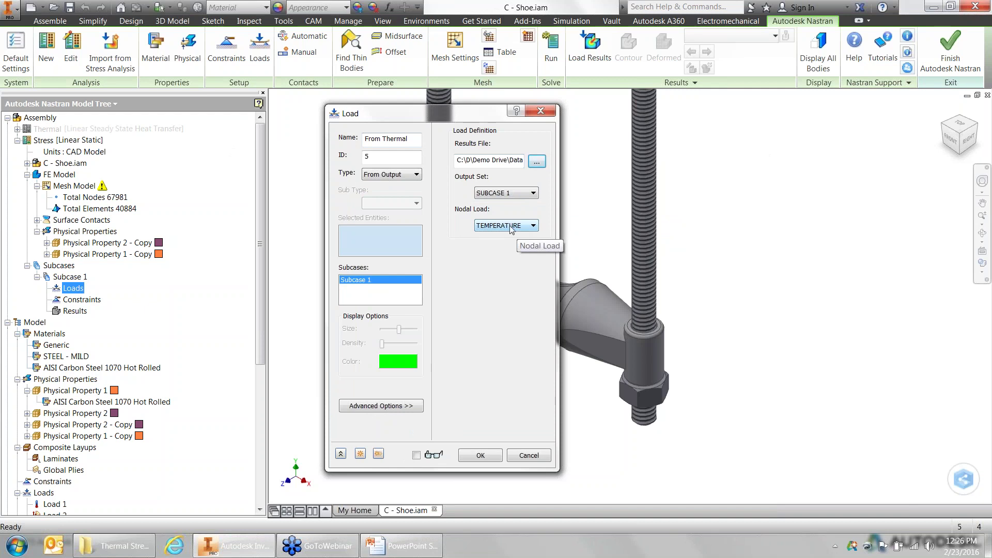
click(488, 456)
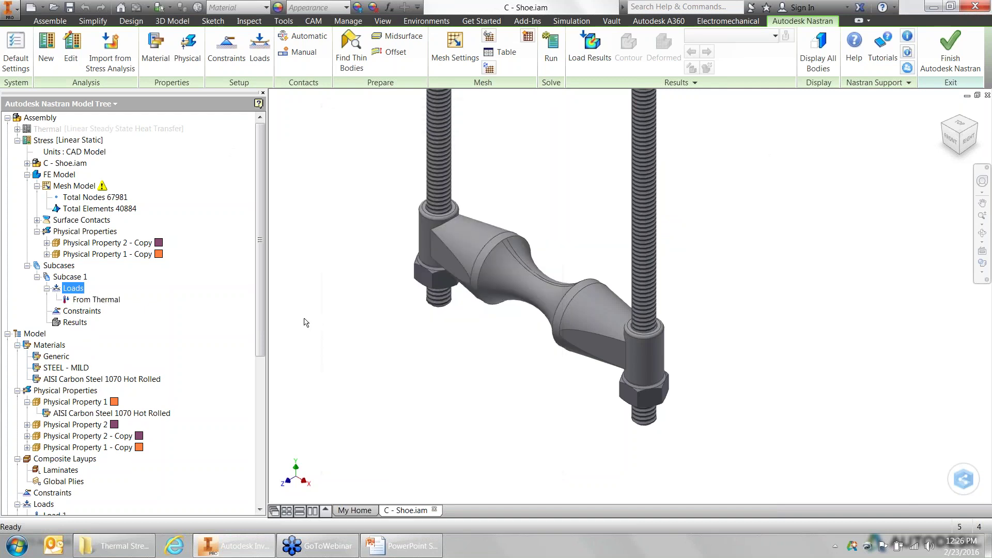
Step: Start a Force load named Pipe Force in Subcase 1 on the narrow strip face along the shoe's concave middle
click(78, 301)
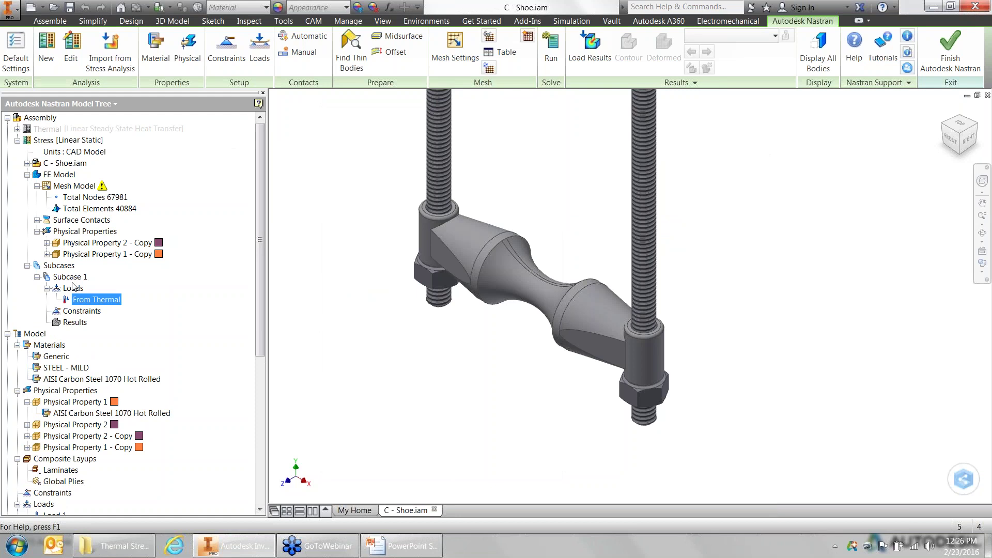
right_click(75, 289)
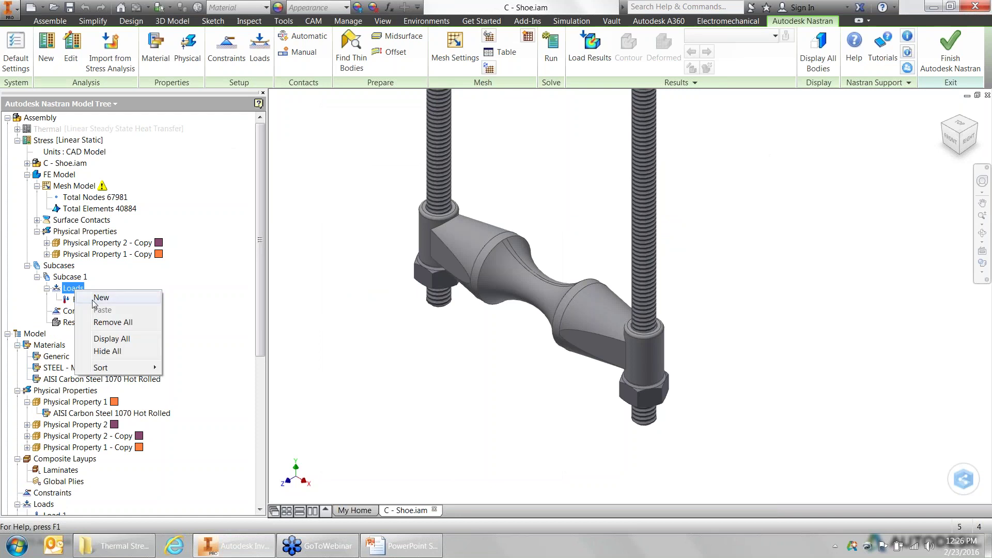
click(98, 298)
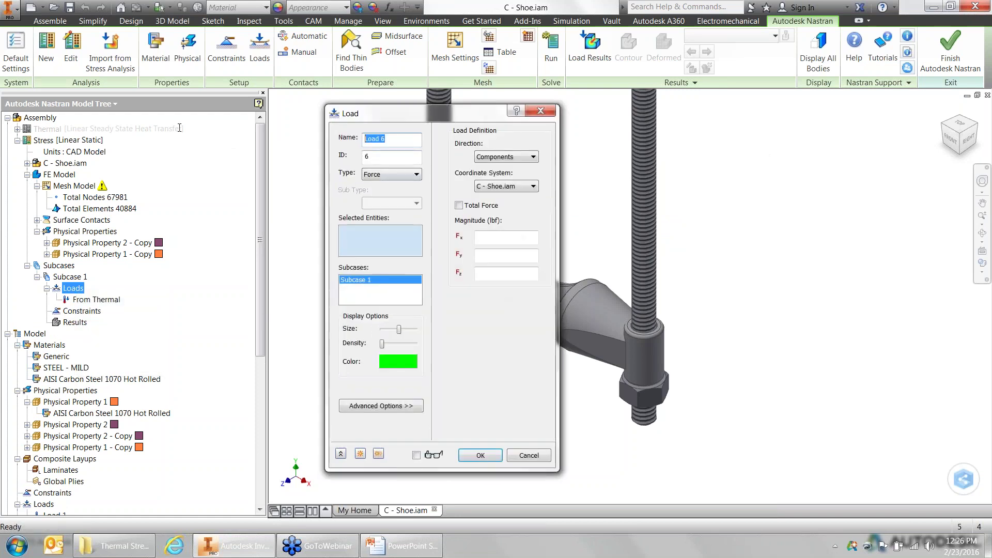
text(Force)
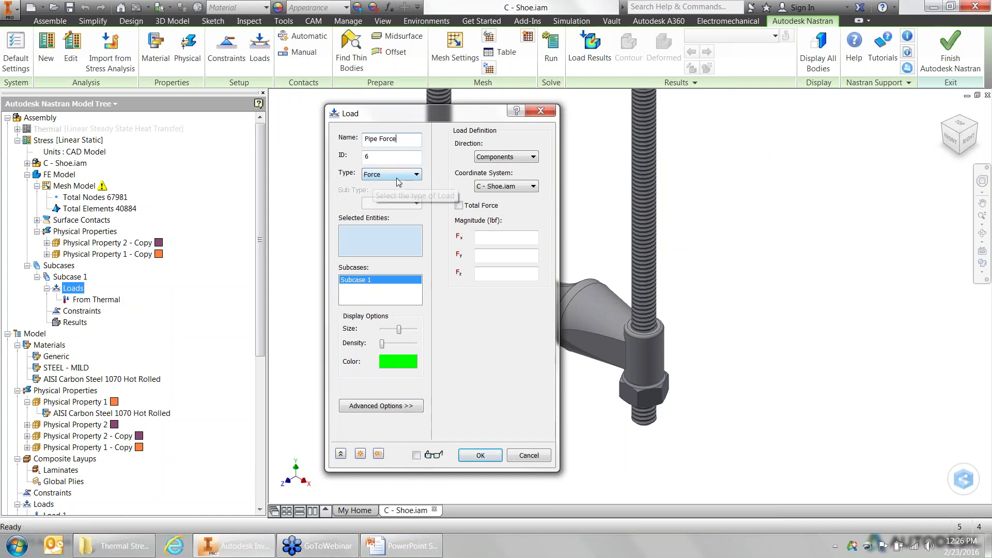
click(500, 257)
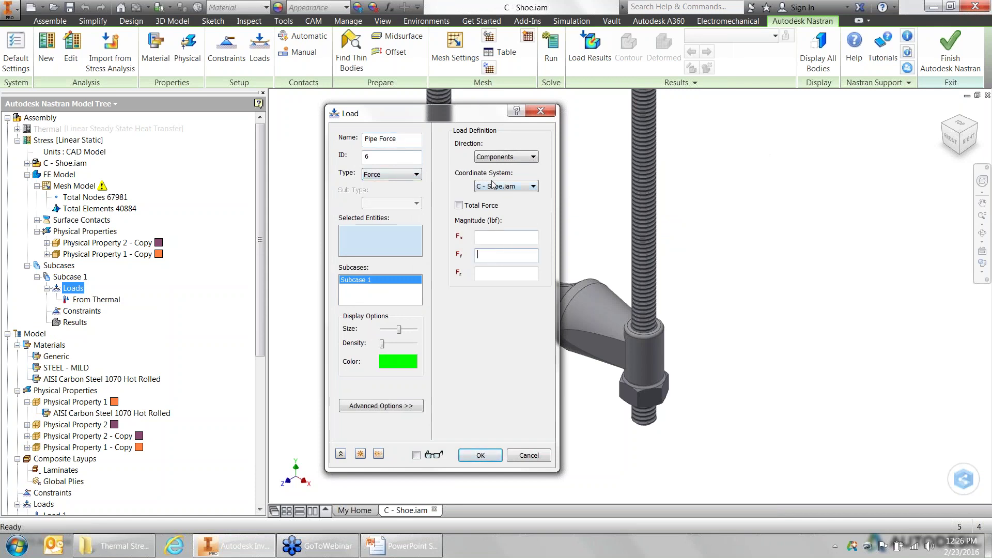
scroll(692, 254, up, 5)
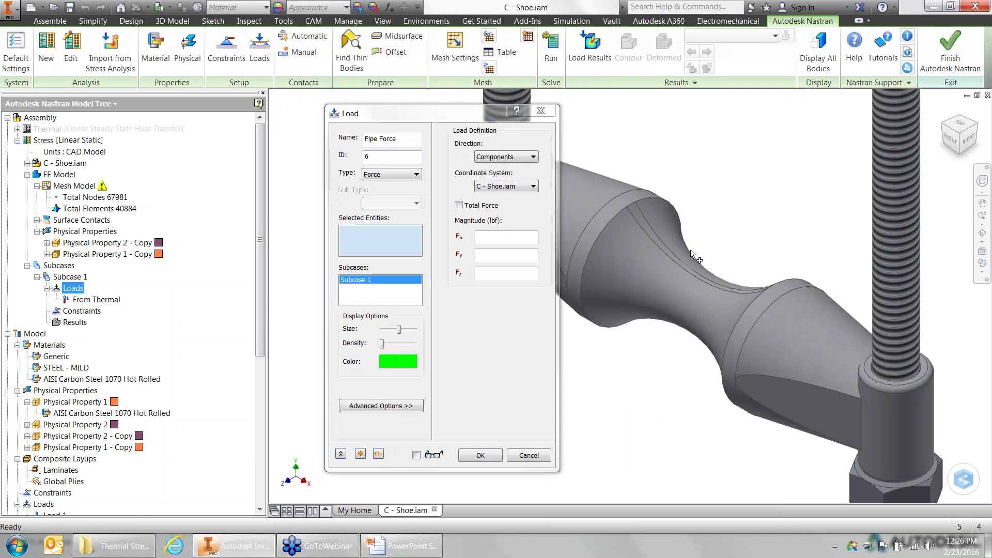
click(633, 211)
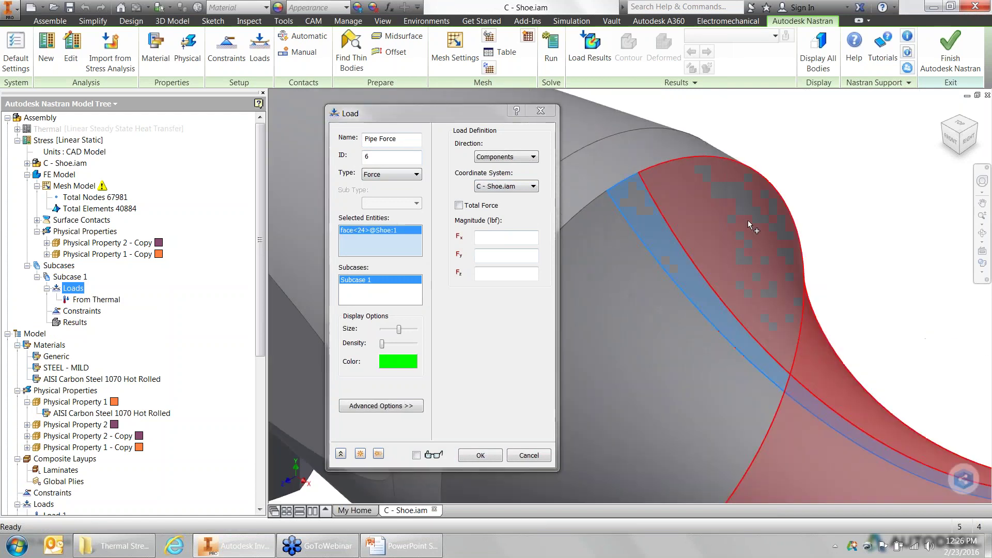
scroll(748, 220, down, 5)
middle_drag(712, 212, 683, 206)
Step: Define Pipe Force as a total force with Fy of -235 lbf and accept the load
click(458, 205)
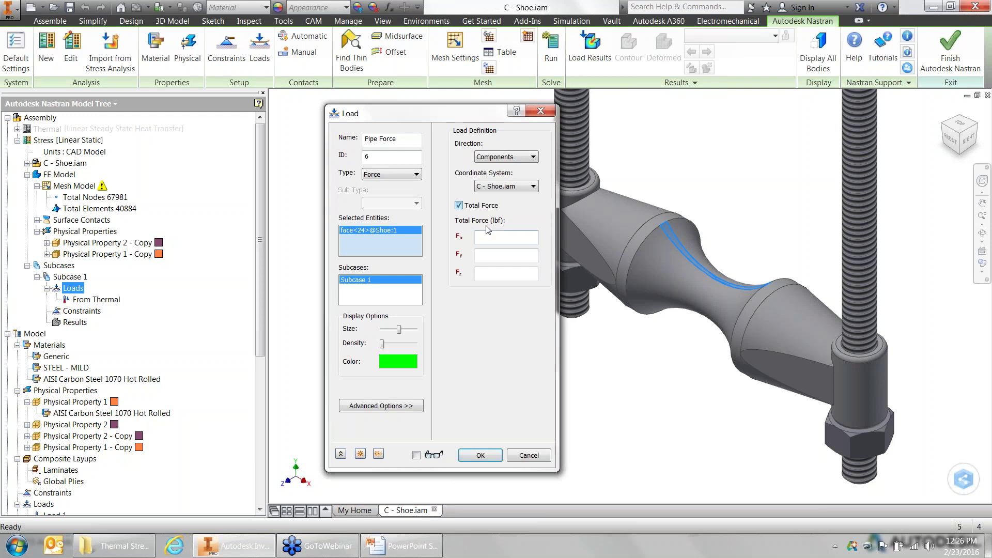
click(495, 253)
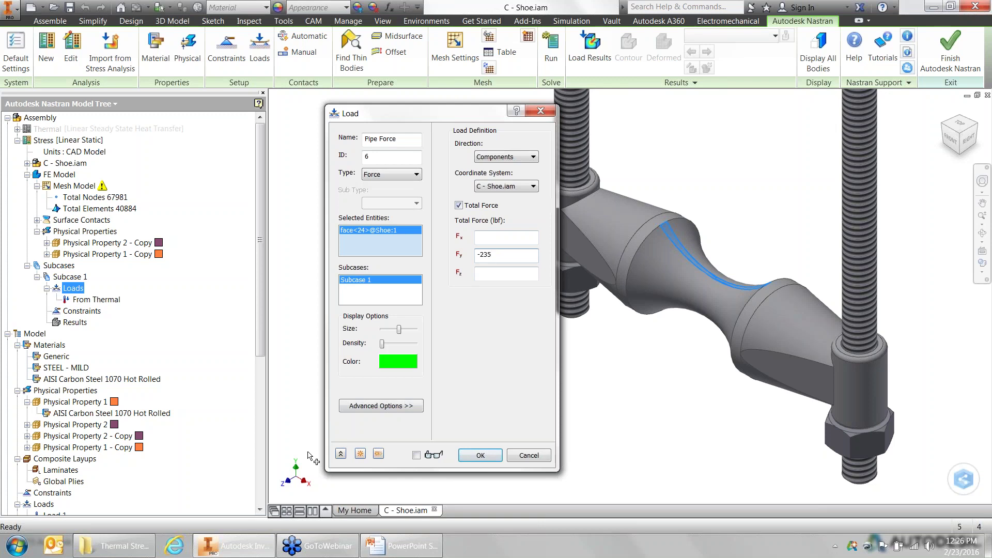
click(480, 455)
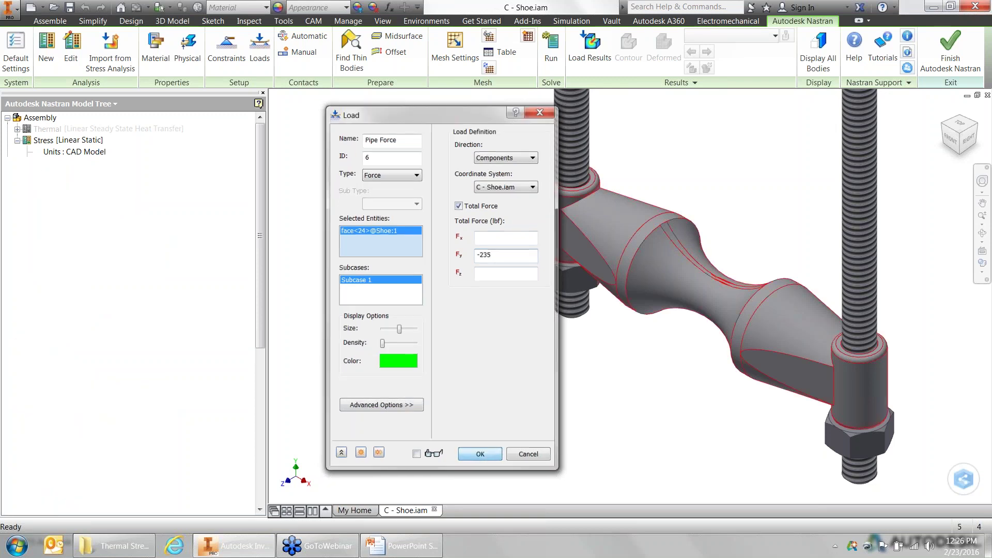
scroll(650, 253, down, 8)
middle_drag(759, 265, 665, 329)
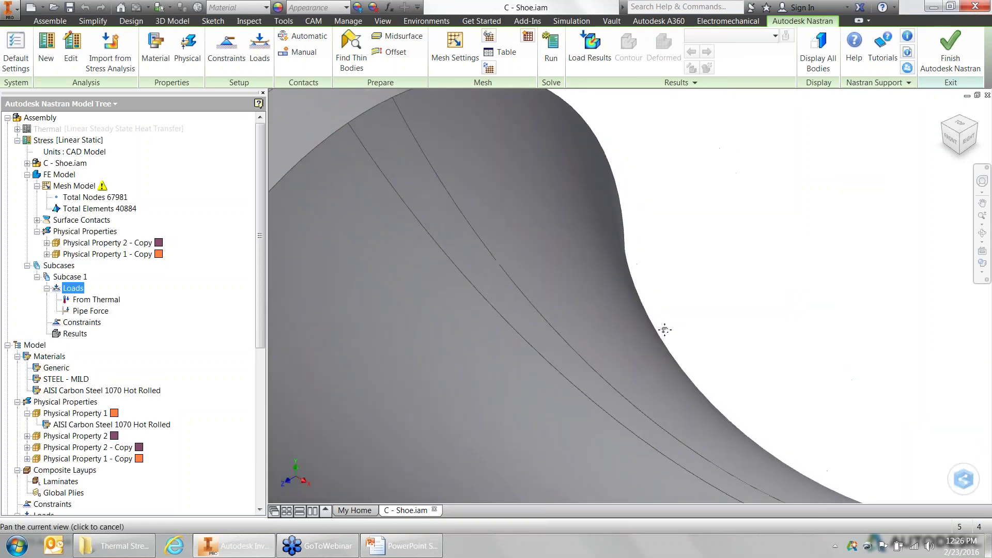
Step: Adjust the Pipe Force load's display size and density so its arrows spread along the shoe's strip face, and accept the load
scroll(664, 329, up, 6)
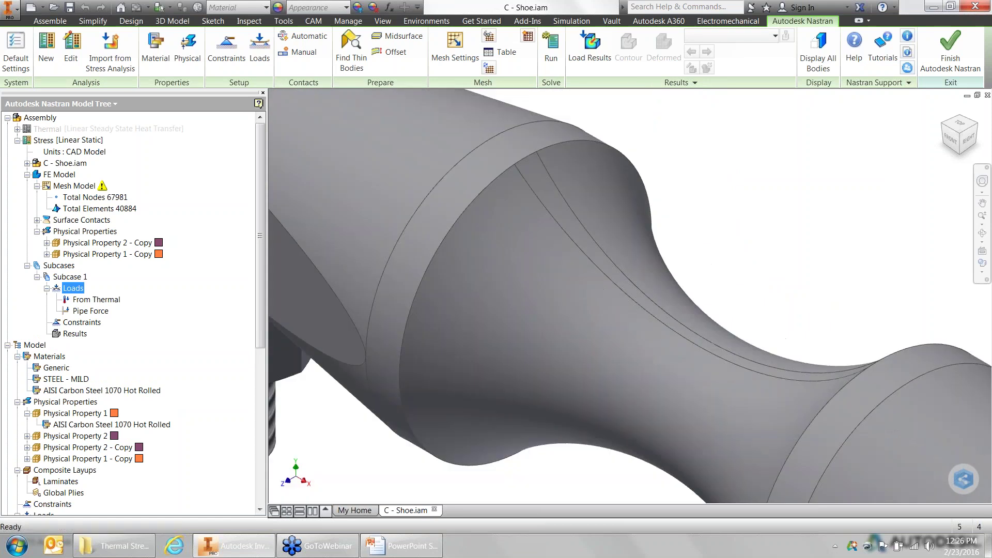
scroll(645, 259, down, 3)
right_click(81, 312)
click(101, 322)
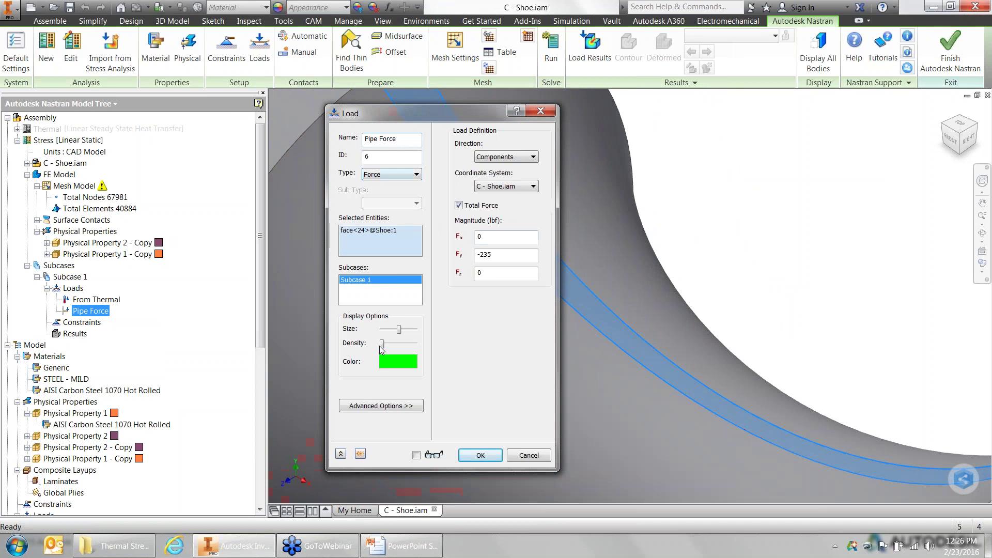
mouse_move(382, 344)
mouse_down()
mouse_move(395, 345)
mouse_move(393, 329)
mouse_up()
key(Return)
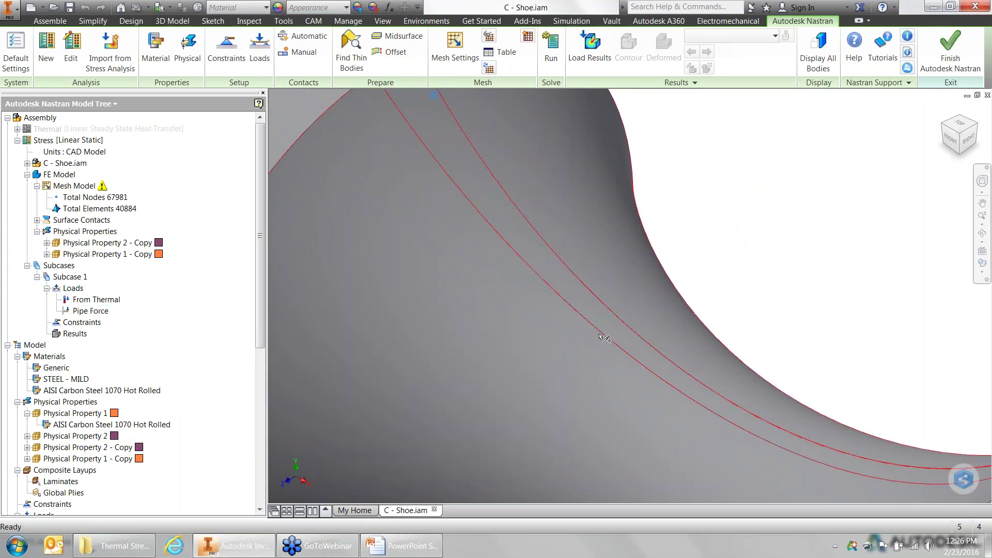
scroll(609, 331, up, 3)
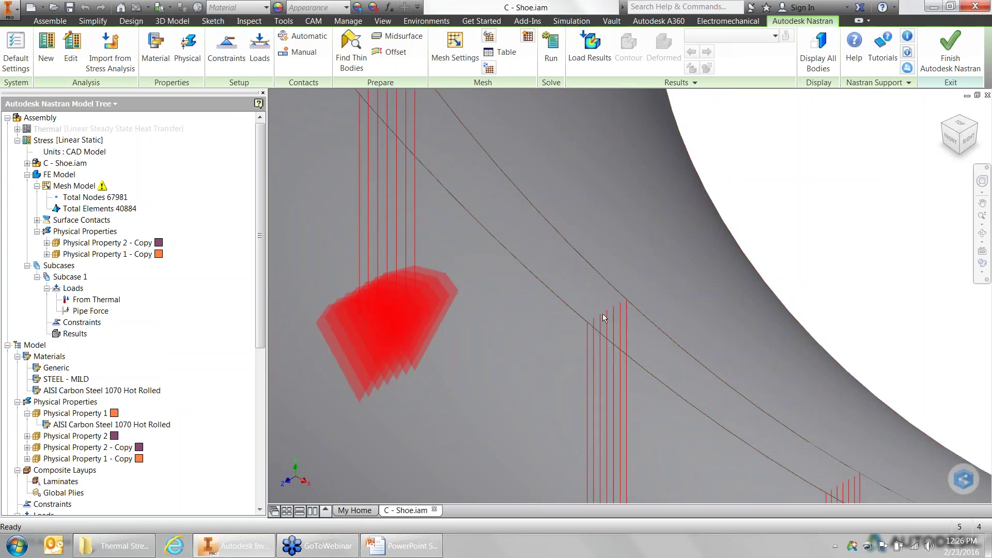
scroll(604, 316, down, 5)
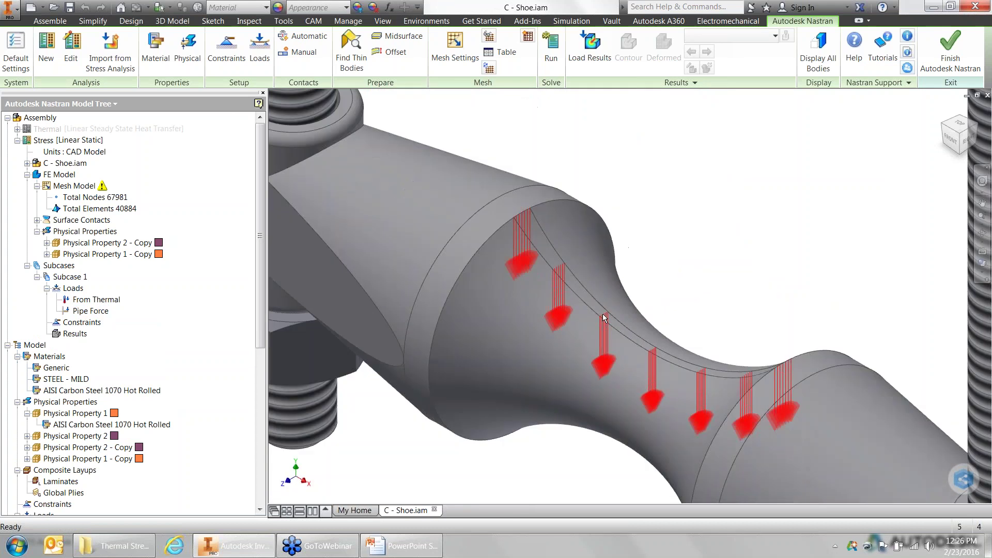
mouse_move(602, 314)
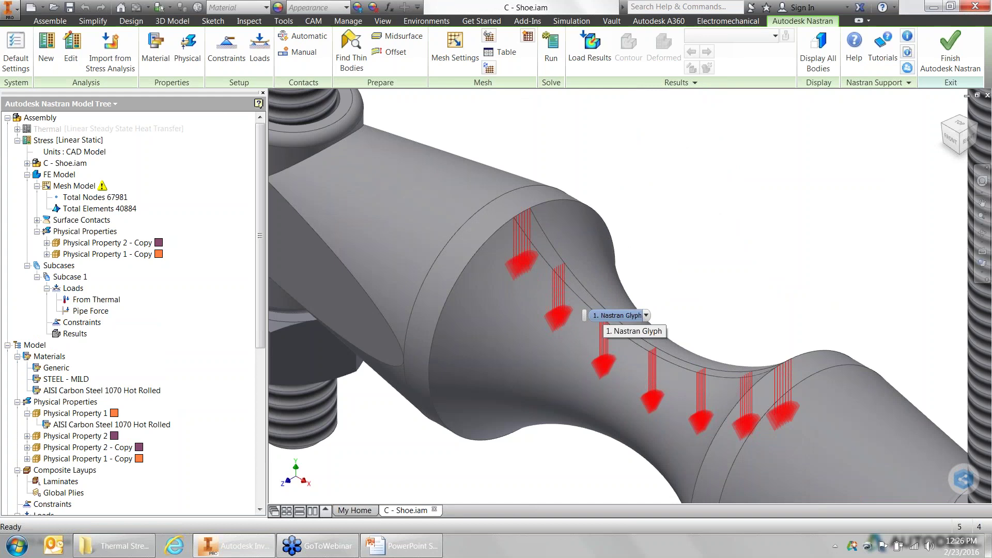
scroll(607, 316, down, 6)
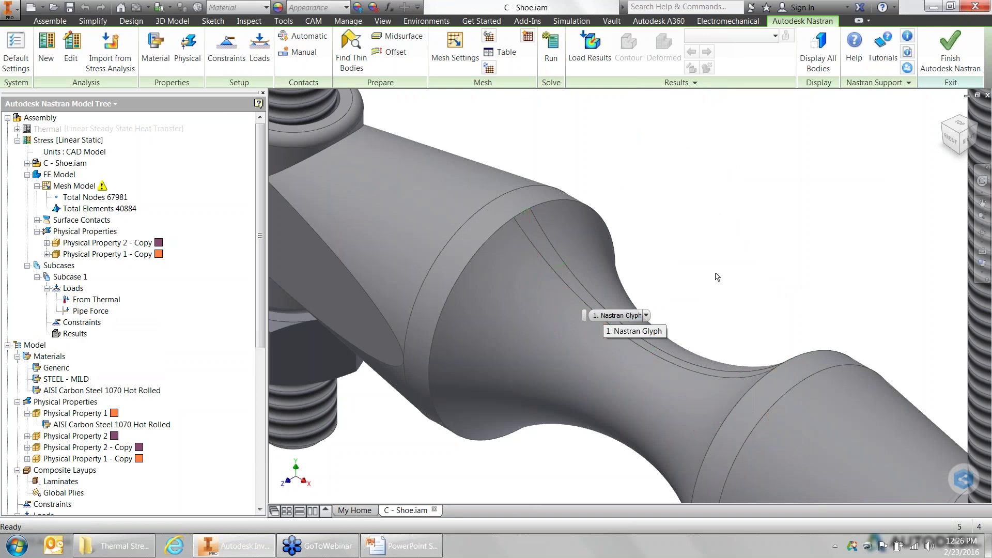
Step: Apply a Fixed structural constraint in Subcase 1 to the top end faces of both threaded rods
middle_drag(718, 259, 523, 308)
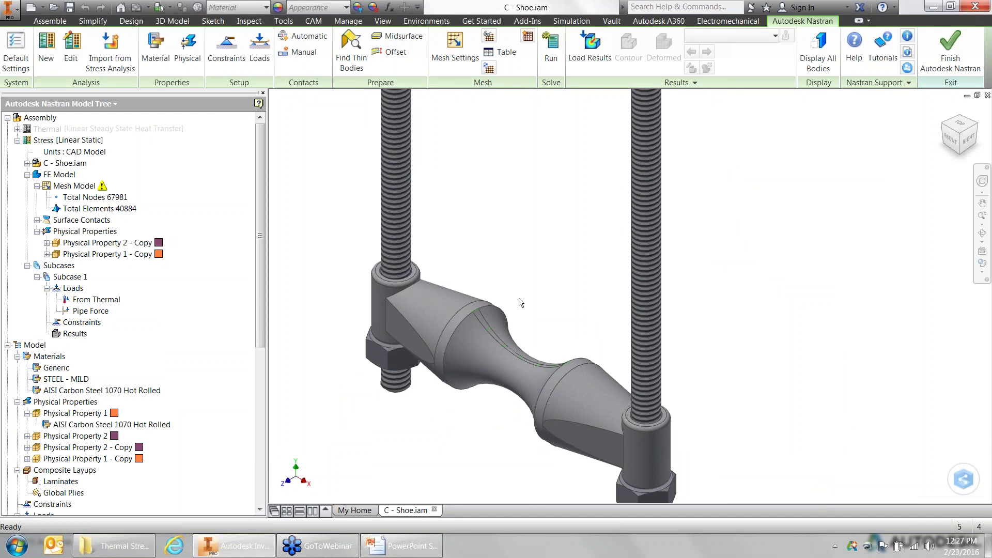
scroll(522, 289, down, 4)
scroll(503, 213, up, 5)
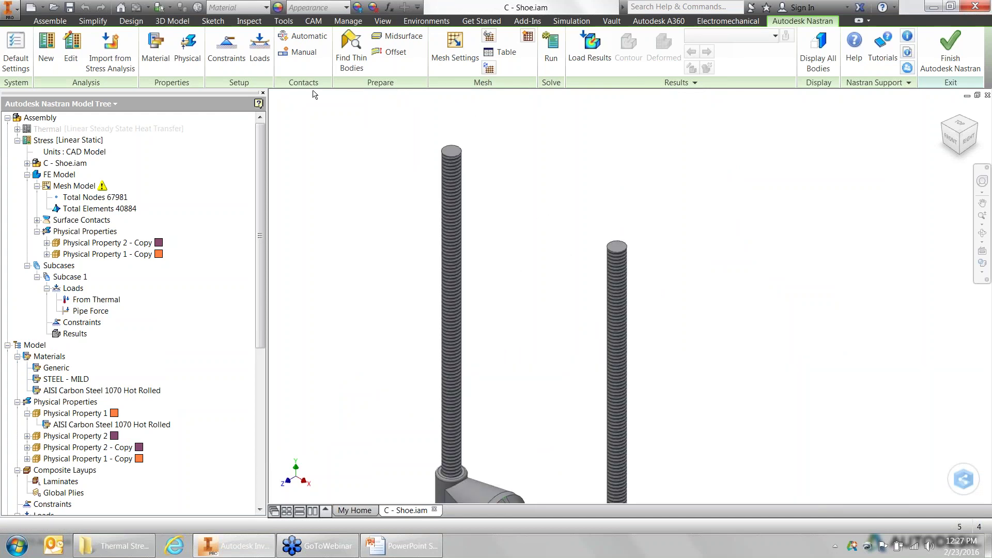
click(227, 52)
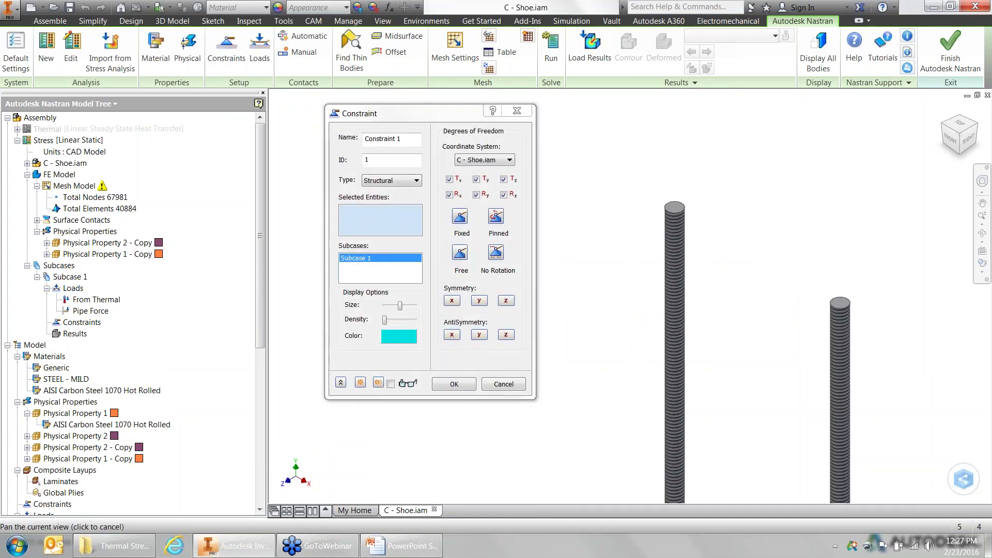
click(680, 217)
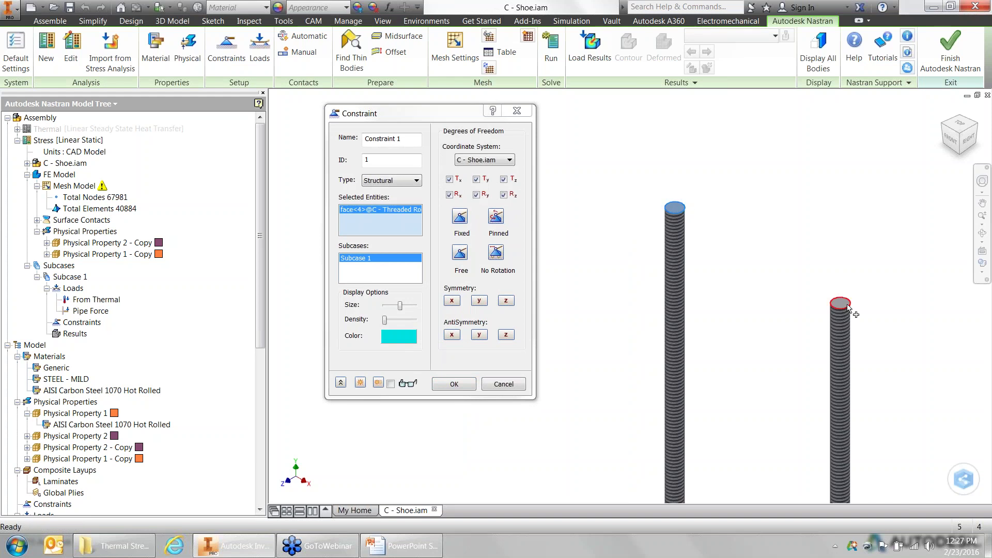
click(838, 307)
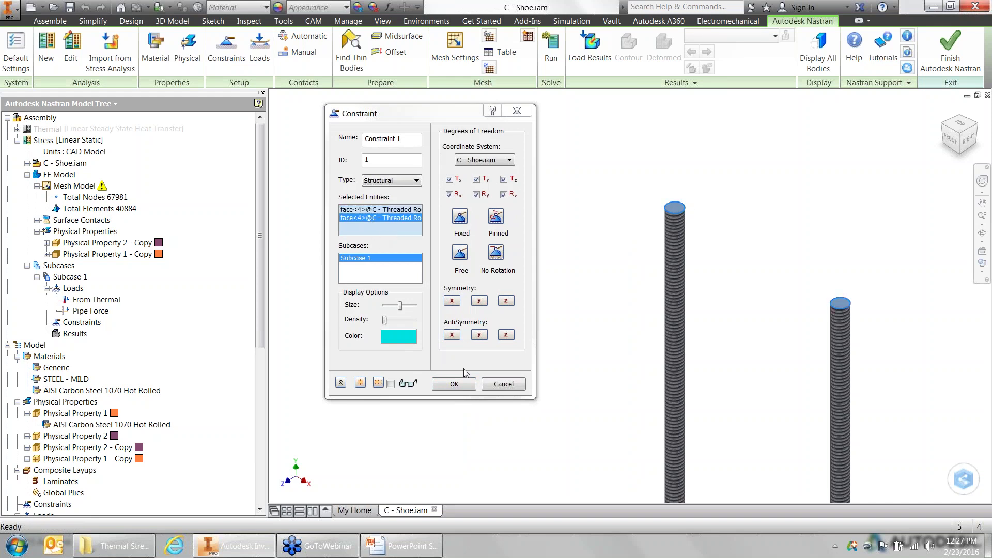
click(459, 215)
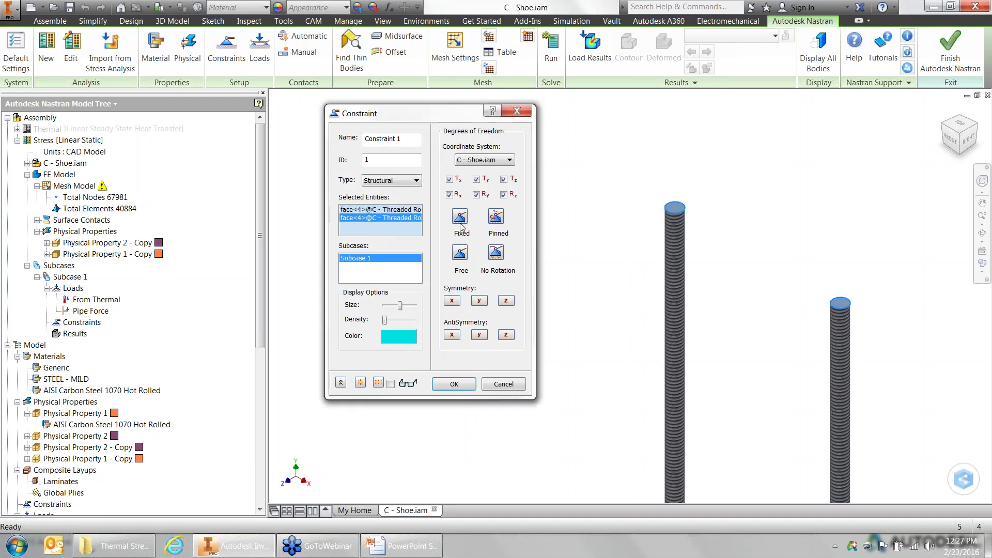
click(453, 384)
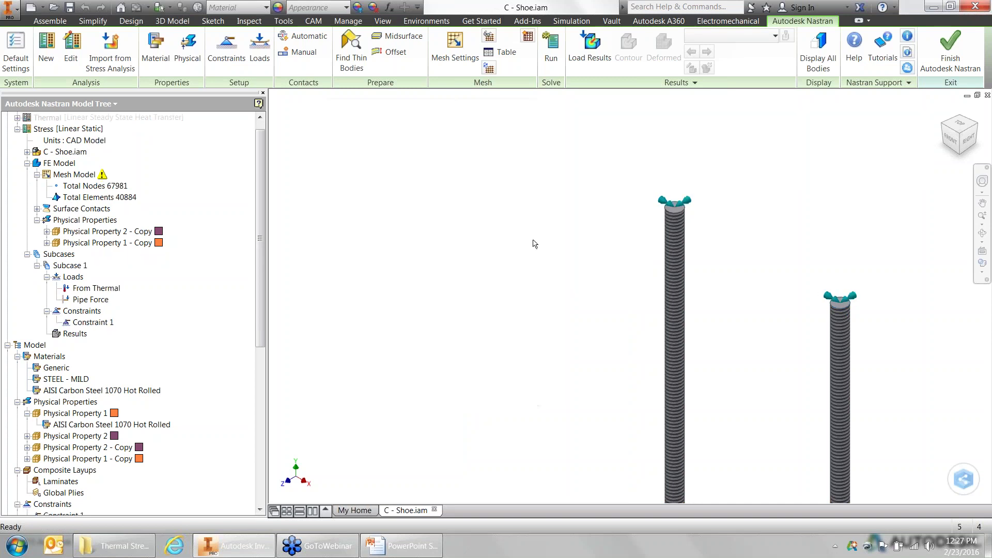
Step: Regenerate the mesh of the Stress analysis for the whole shoe assembly
middle_drag(538, 302, 356, 208)
scroll(356, 207, down, 3)
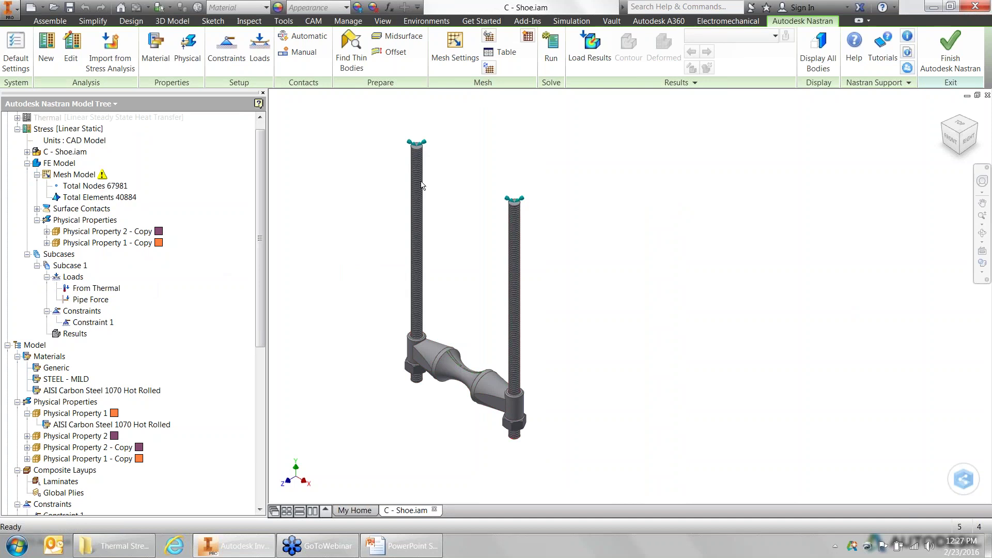
right_click(77, 174)
click(126, 212)
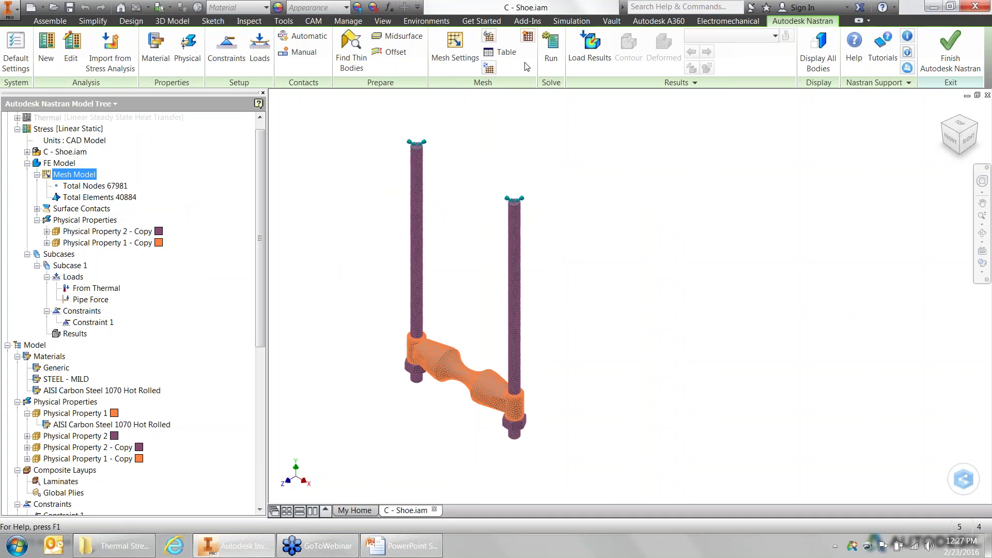
Step: Run the Stress analysis and display its von Mises stress contour
click(550, 45)
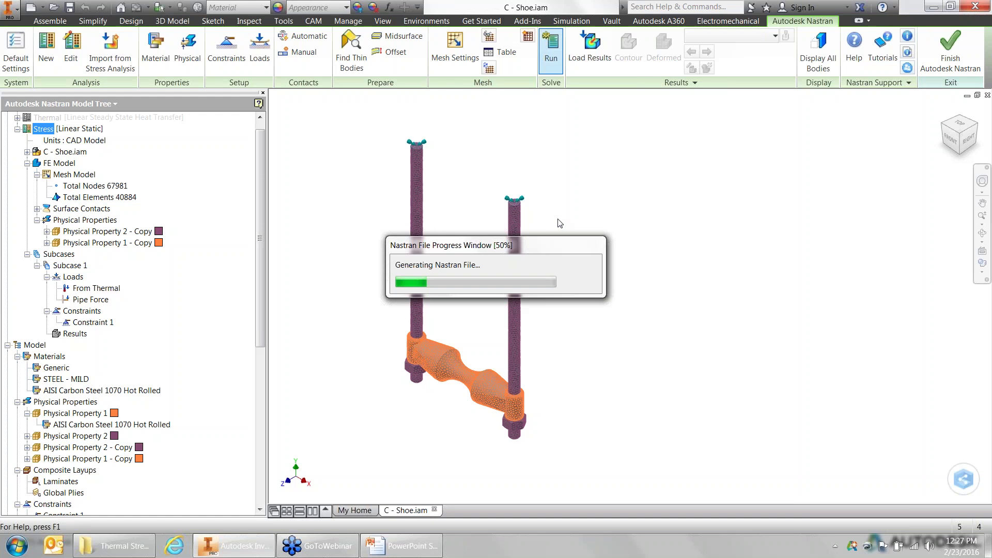
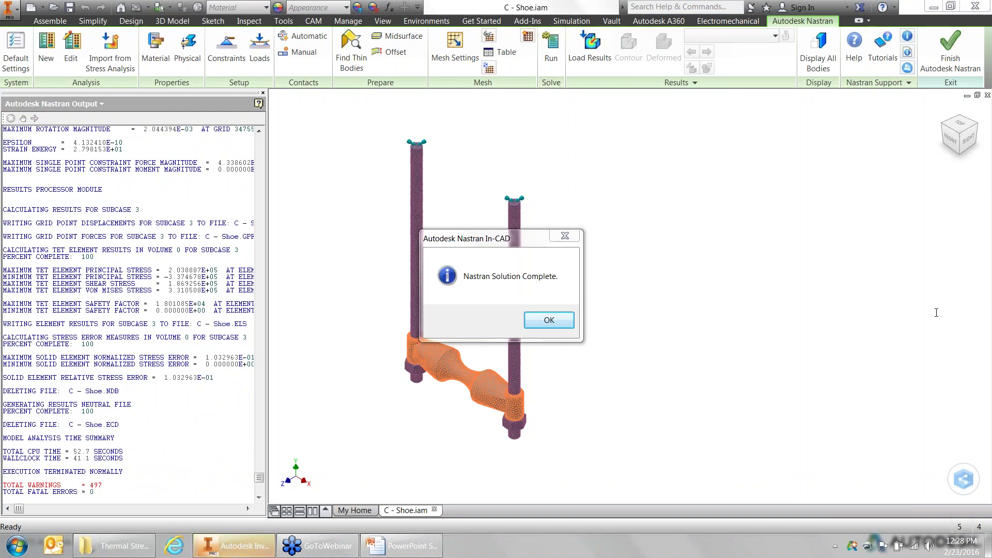
click(549, 321)
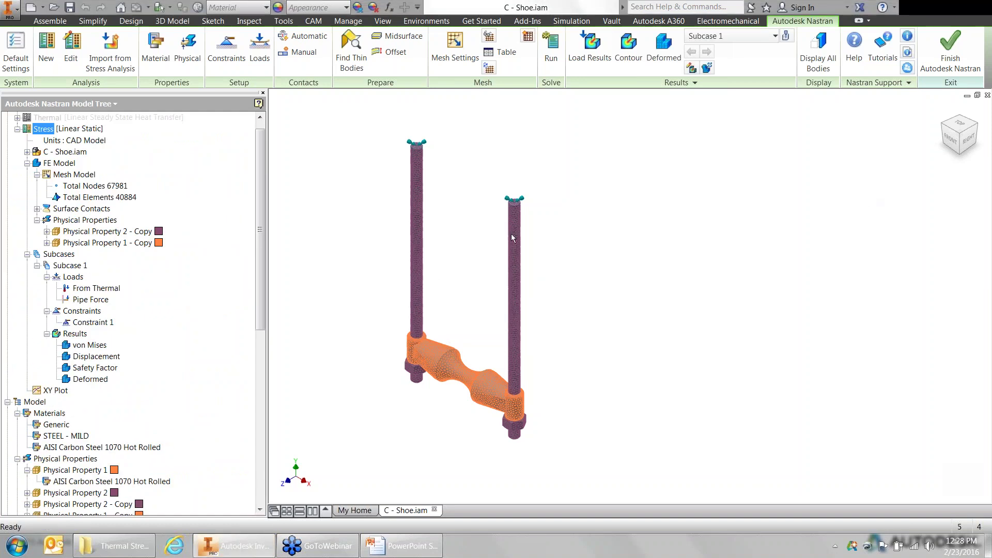
click(86, 345)
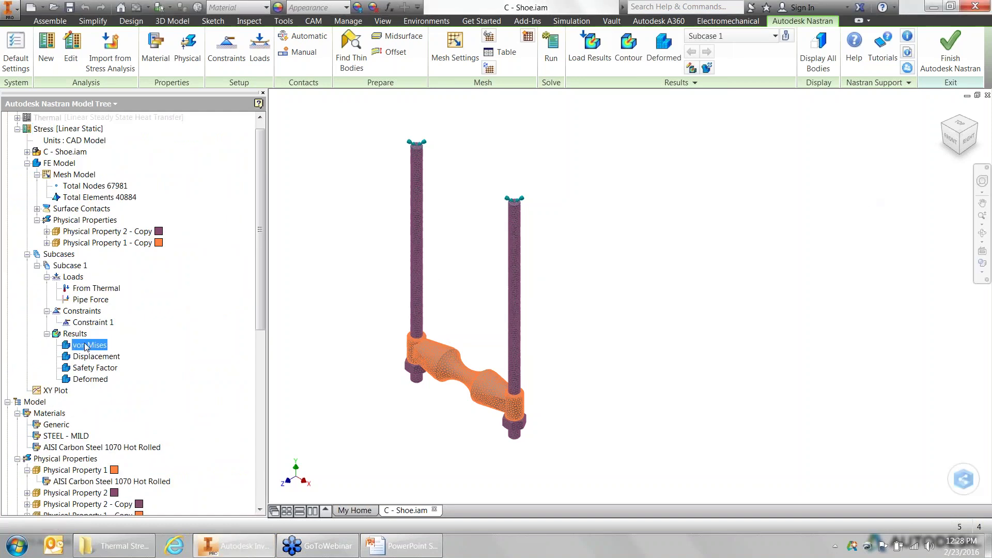
double_click(86, 346)
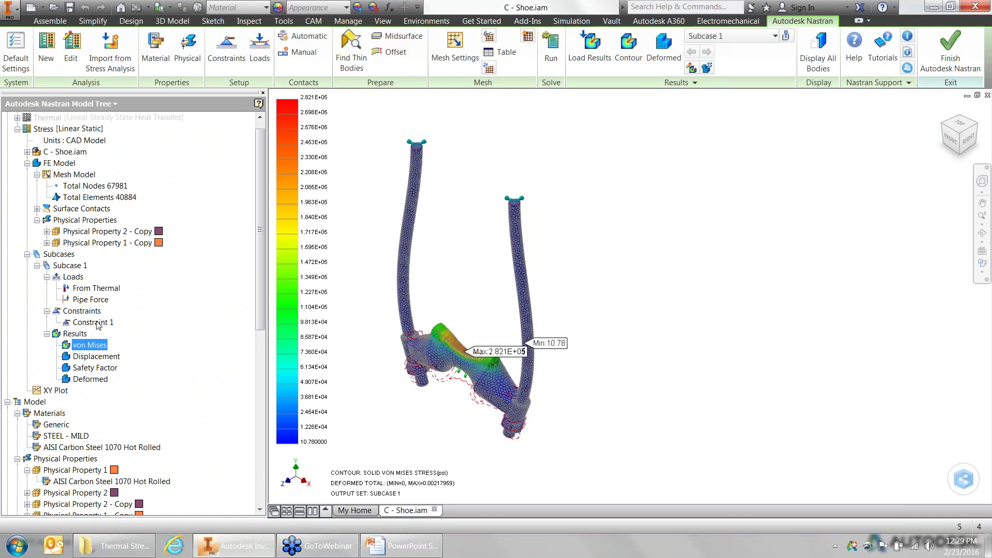
Step: Reduce the magnitude of the Pipe Force load's Fy component and accept the change
right_click(90, 300)
click(110, 309)
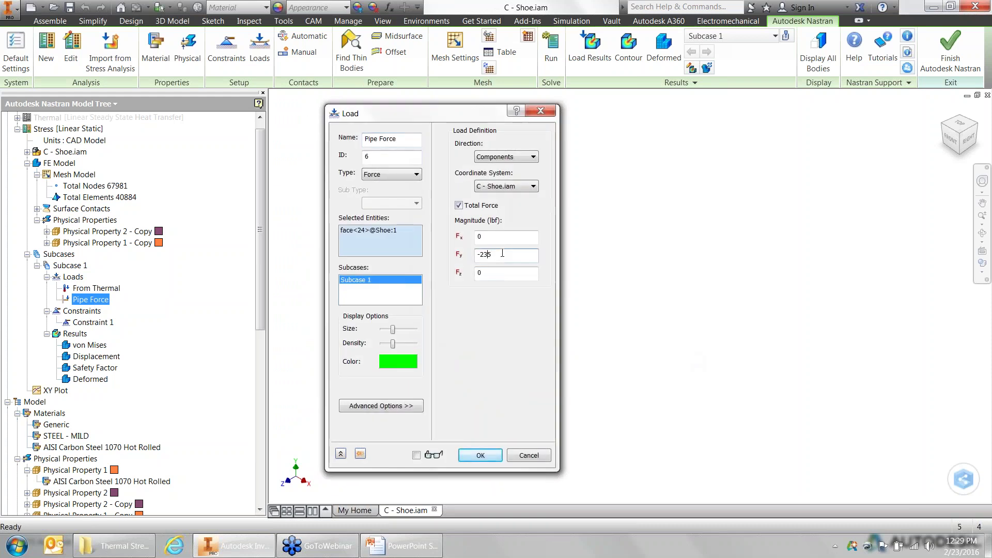
key(BackSpace)
text(2)
click(480, 455)
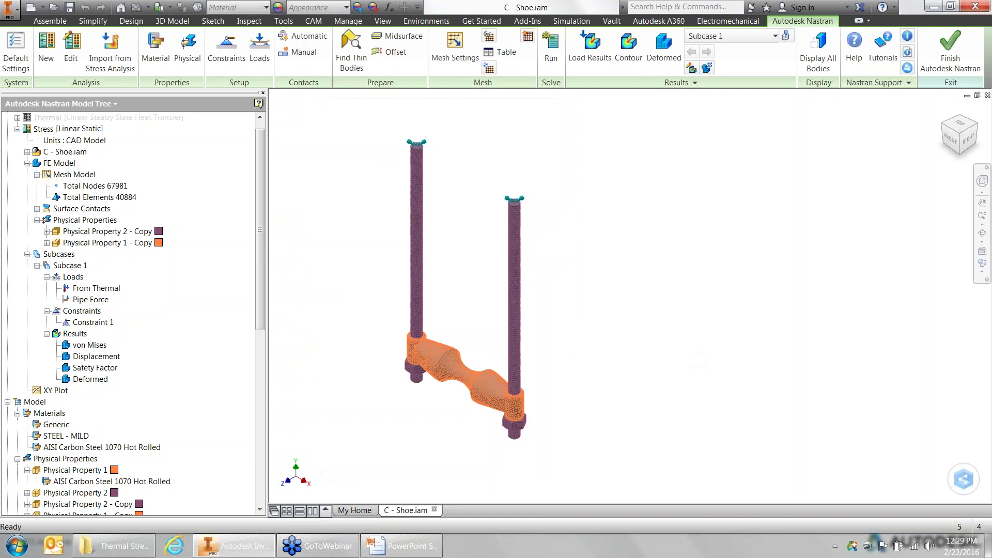
Step: Solve the Stress analysis with the changed Pipe Force and inspect the von Mises stress contour around the shoe's narrow middle
click(548, 38)
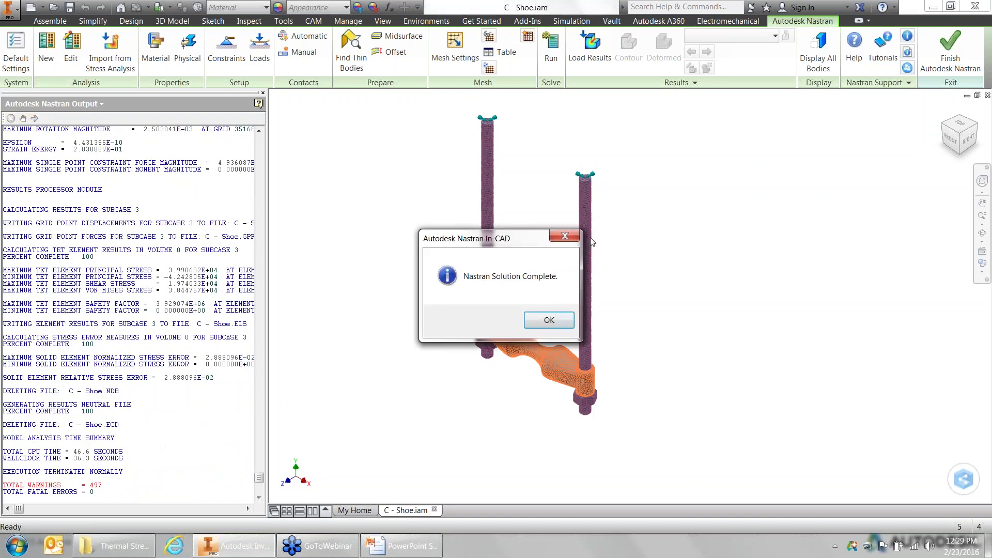
click(559, 323)
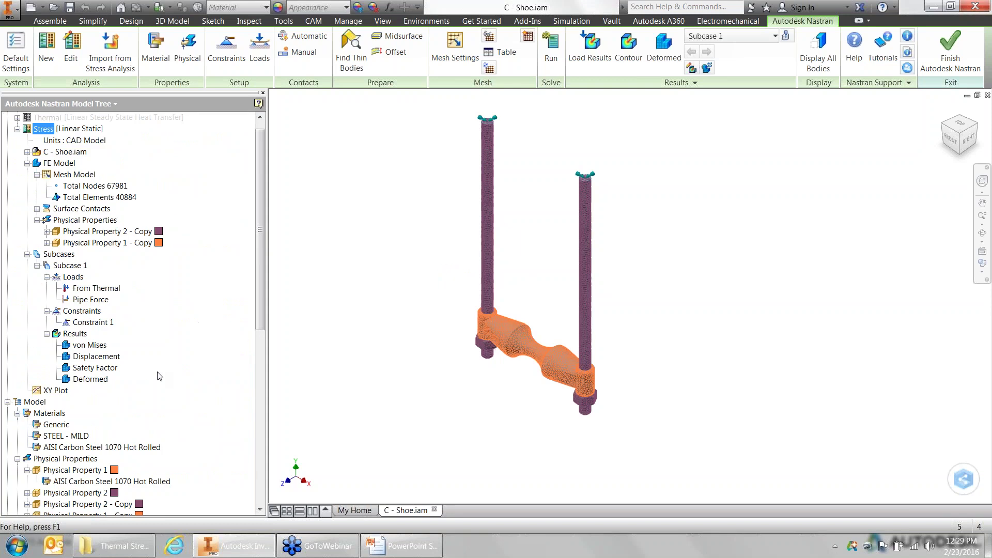
click(103, 349)
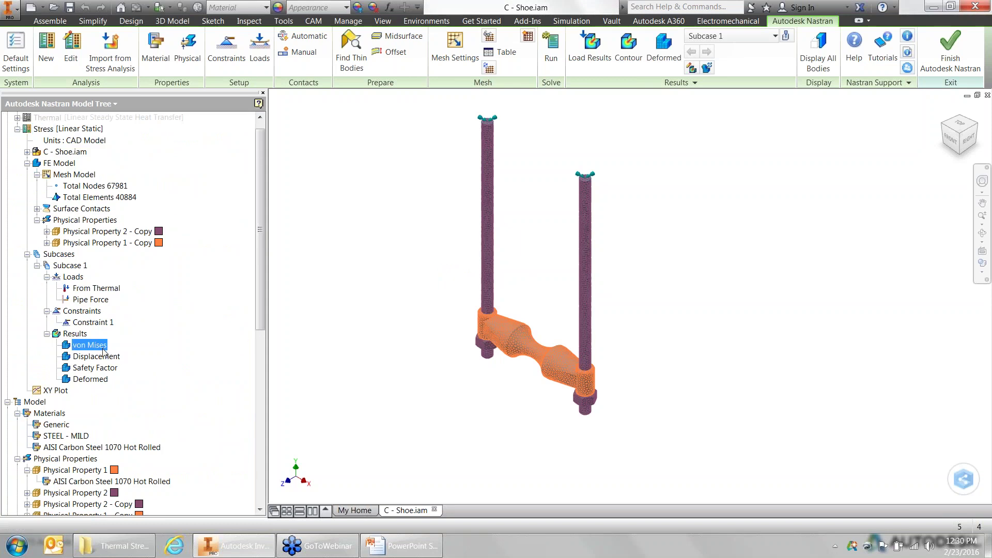
double_click(90, 345)
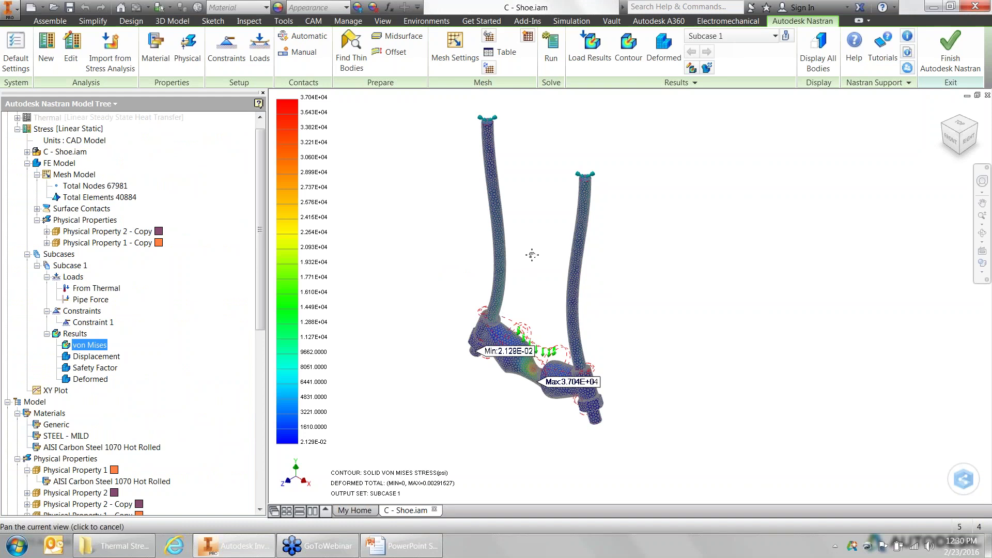
middle_drag(527, 265, 538, 246)
scroll(537, 332, up, 3)
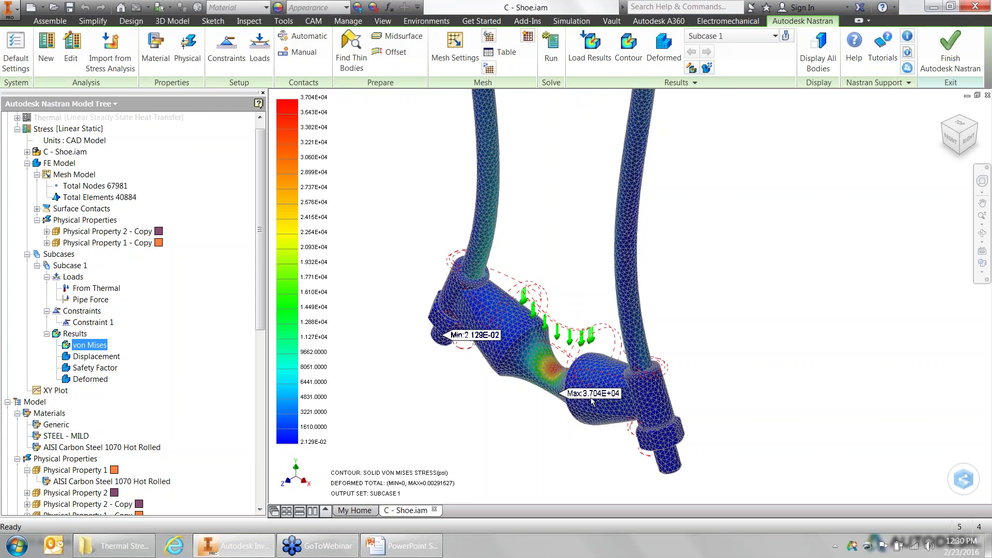
Step: Display the Displacement contour and the Safety Factor contour, examining the lowest safety factor area at the shoe's middle
double_click(96, 361)
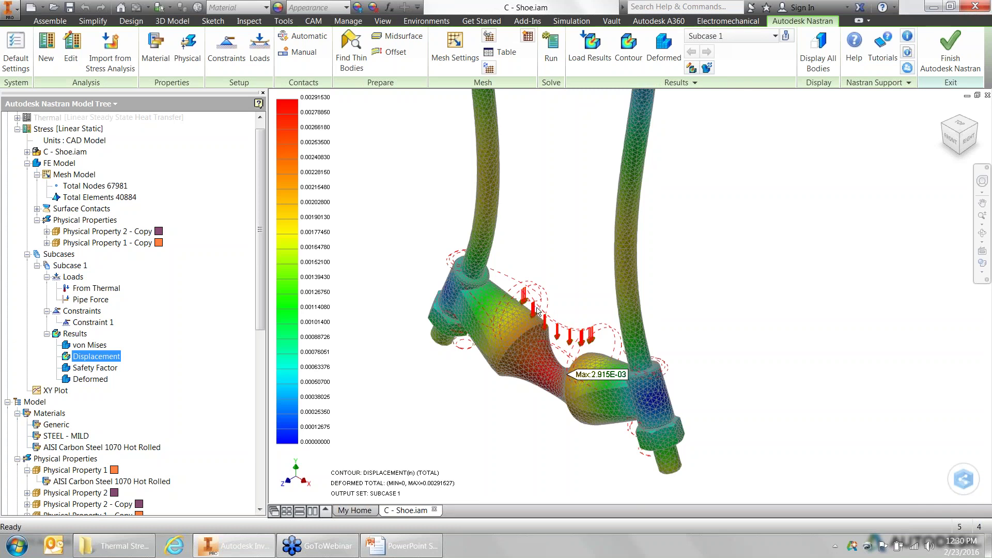
click(98, 368)
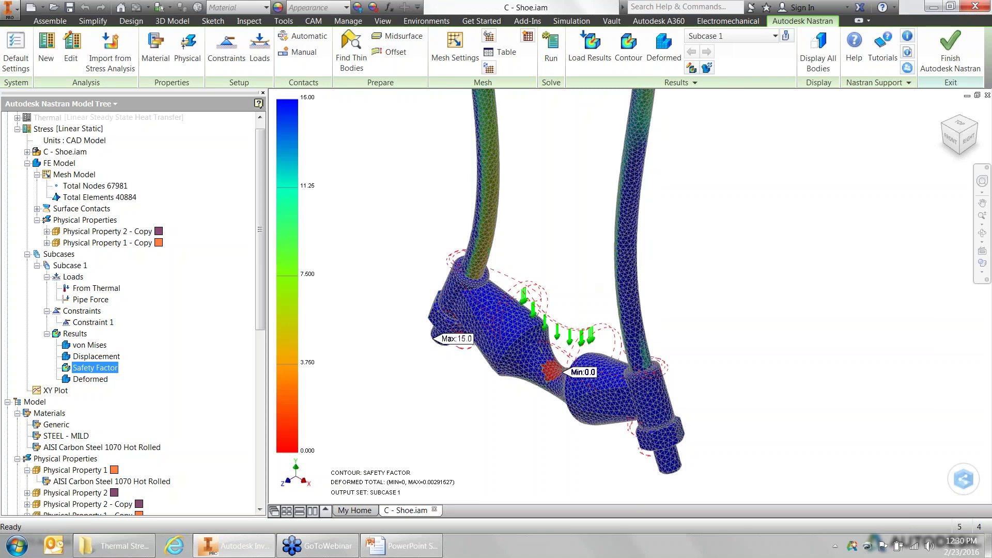
scroll(557, 357, up, 3)
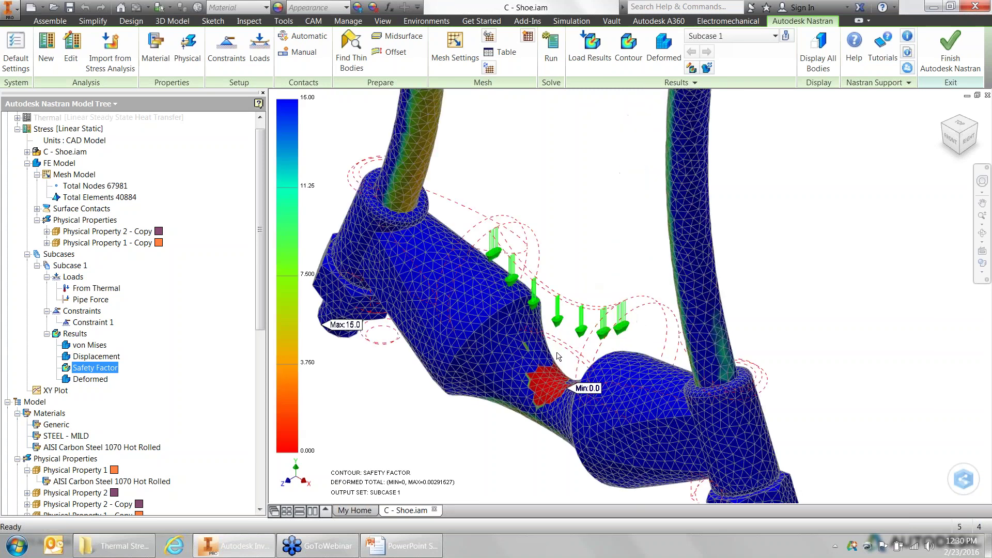
scroll(558, 355, up, 2)
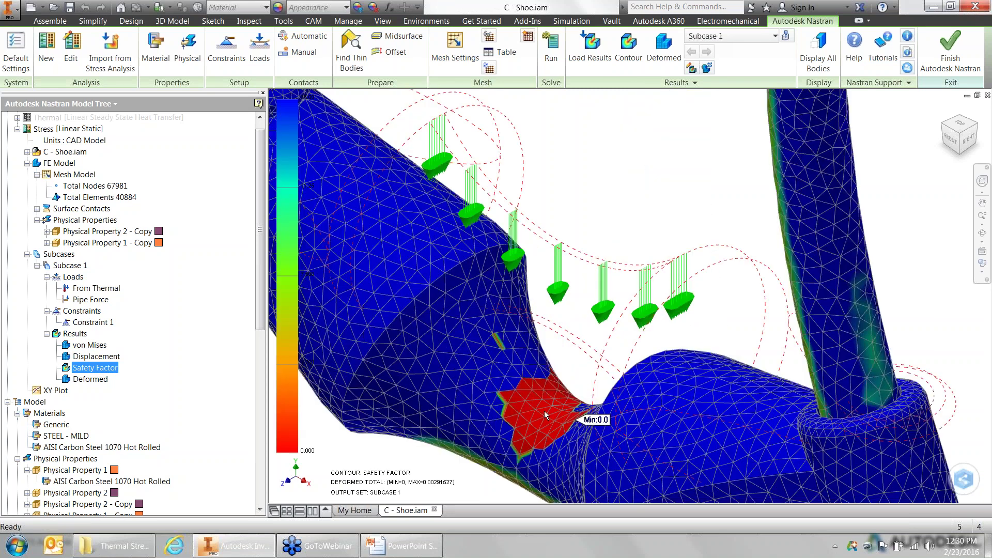
scroll(544, 410, down, 4)
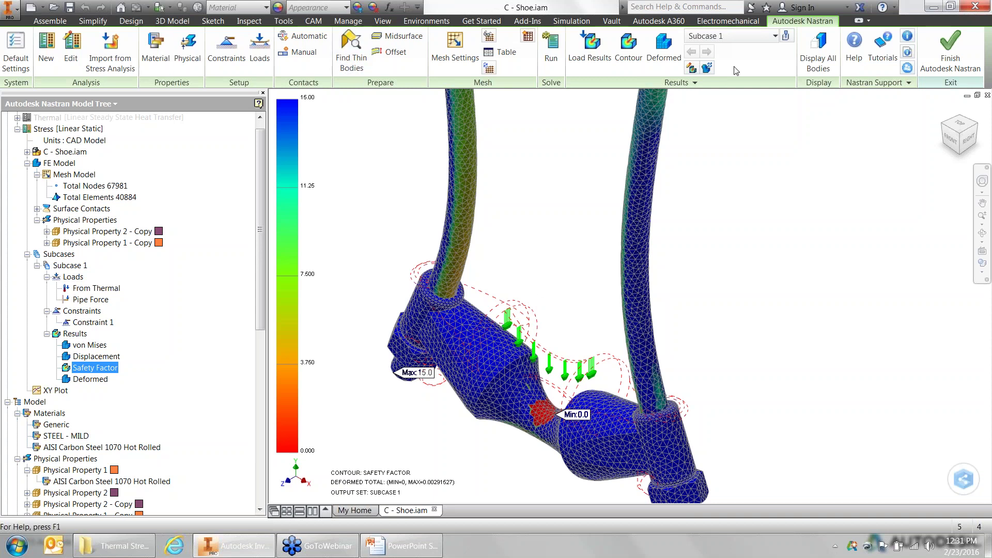
Step: Finish the Nastran environment and save the C - Shoe.iam assembly
click(945, 61)
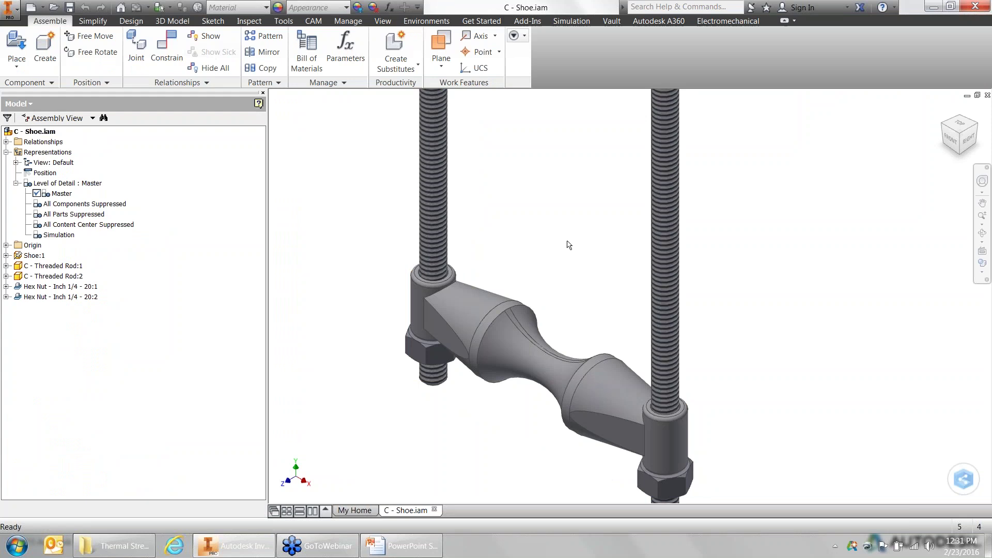
click(70, 8)
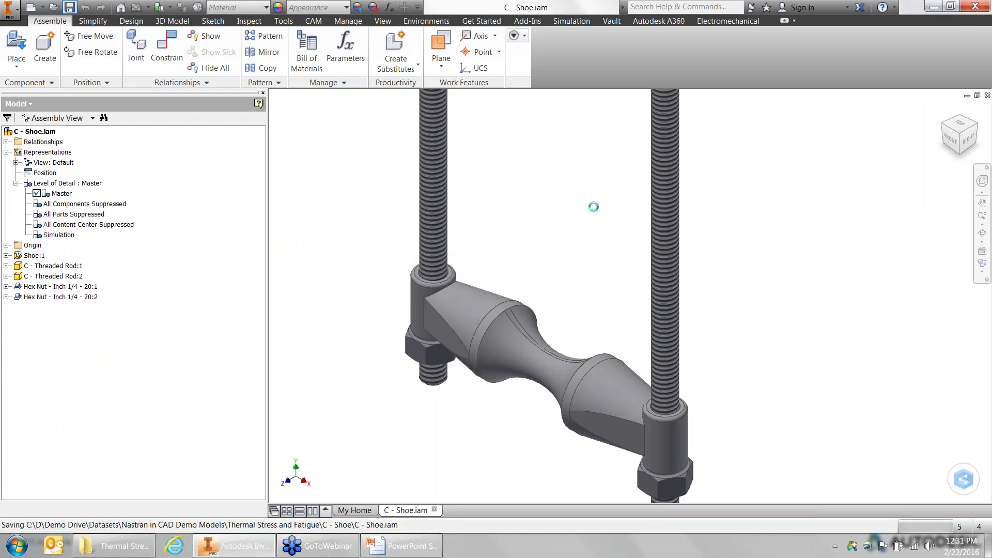
Step: Close the shoe assembly and open A - Ring.iam from the recent documents
key(F2)
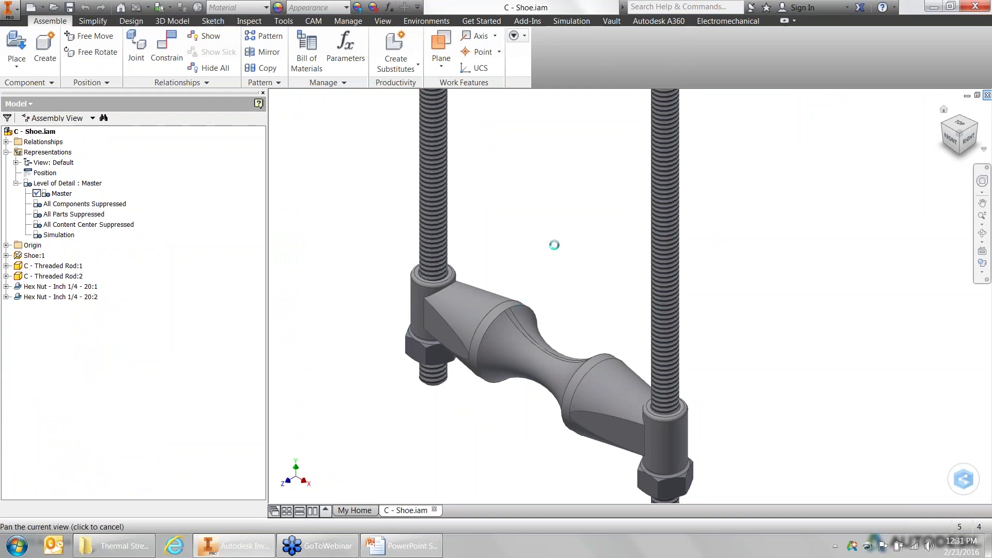
key(ctrl+Tab)
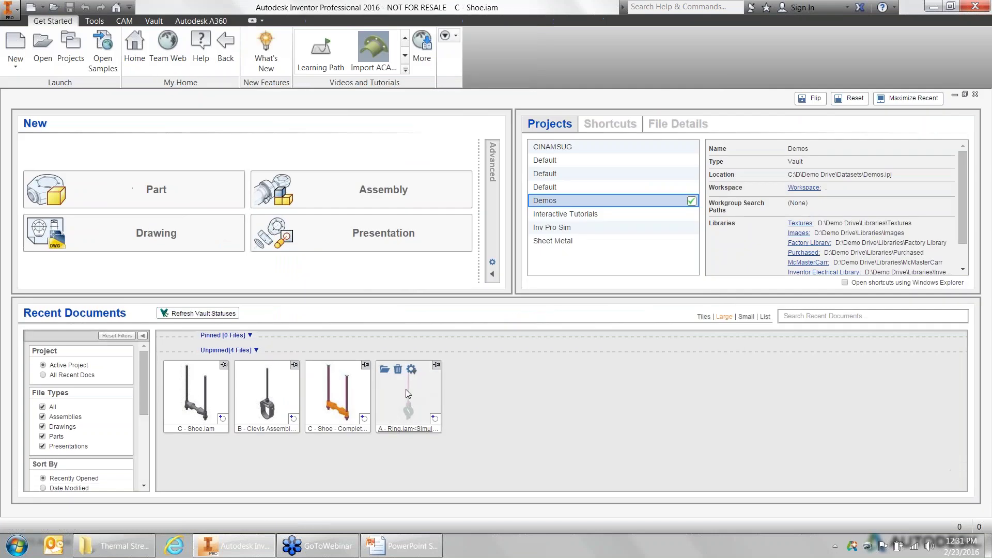
click(384, 369)
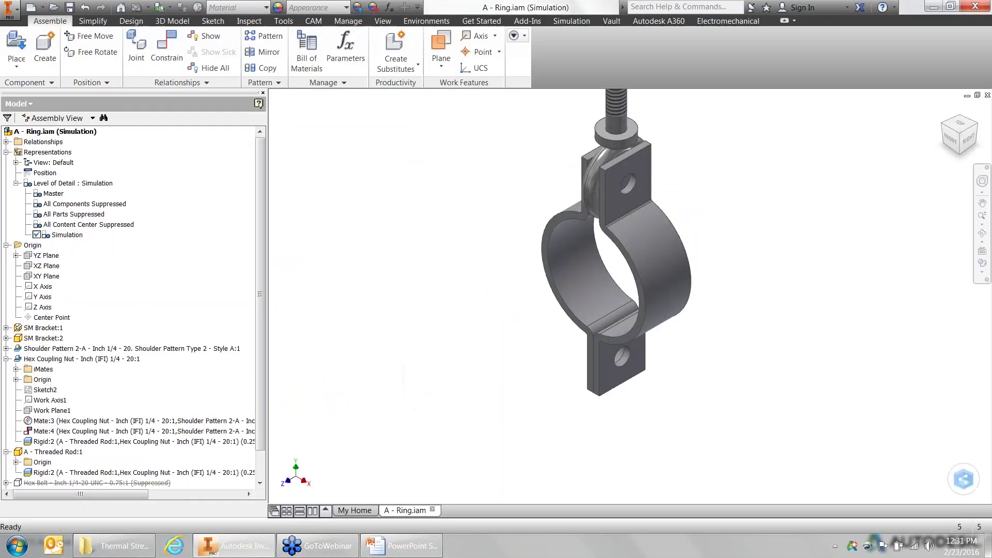
Step: Look over the ring assembly and its suppressed components, and enter the Autodesk Nastran In-CAD environment
scroll(632, 255, up, 3)
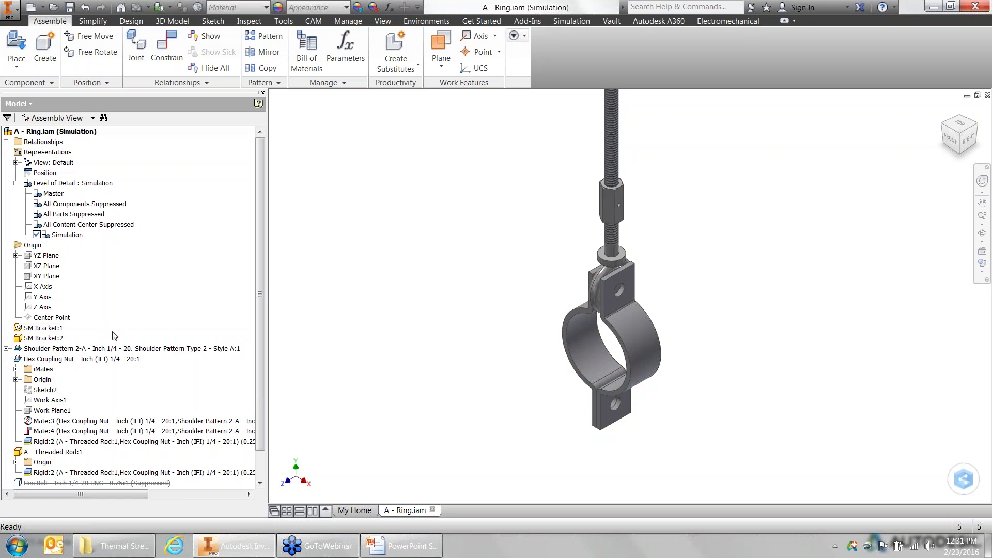
scroll(82, 413, down, 1)
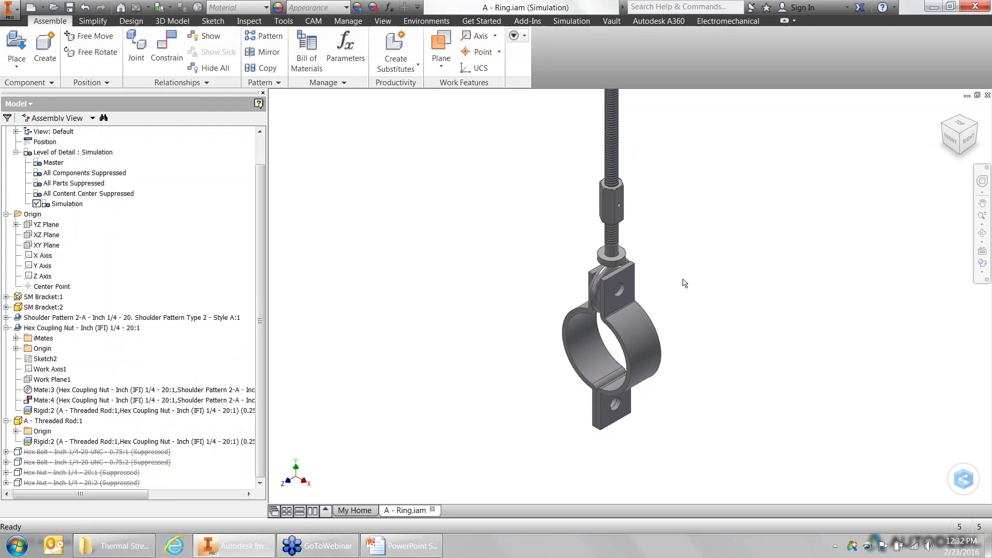
click(426, 21)
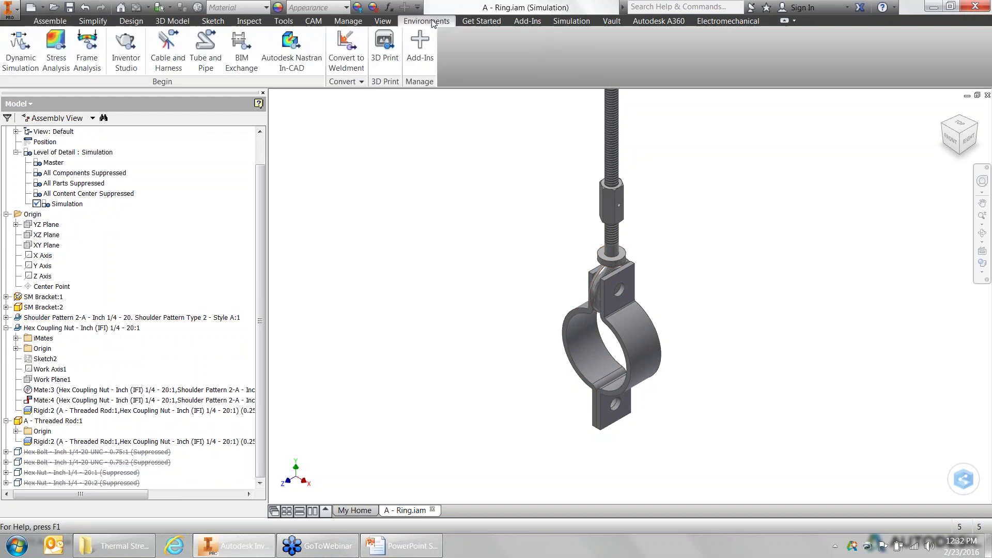
click(295, 55)
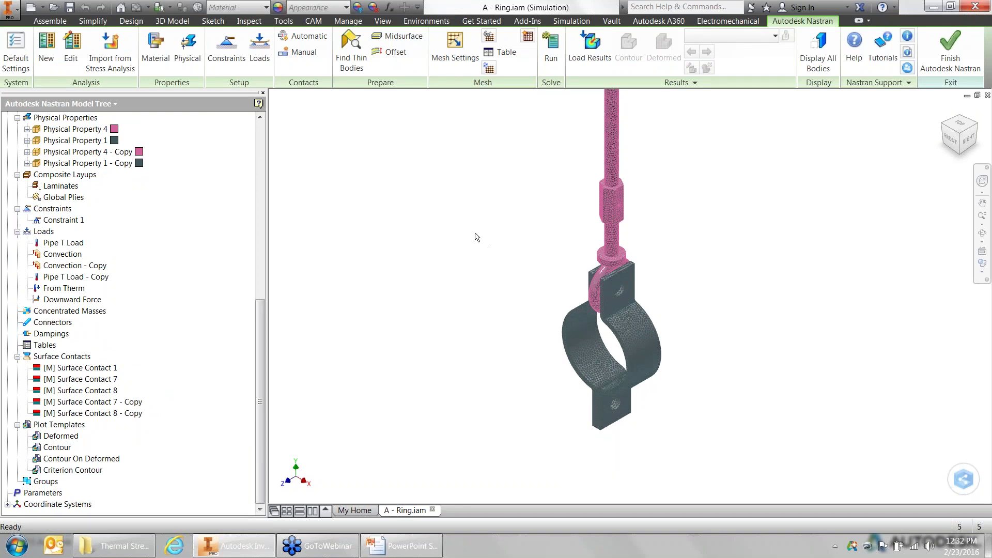
Step: Review the contact types offered for a new surface contact without creating one
click(305, 58)
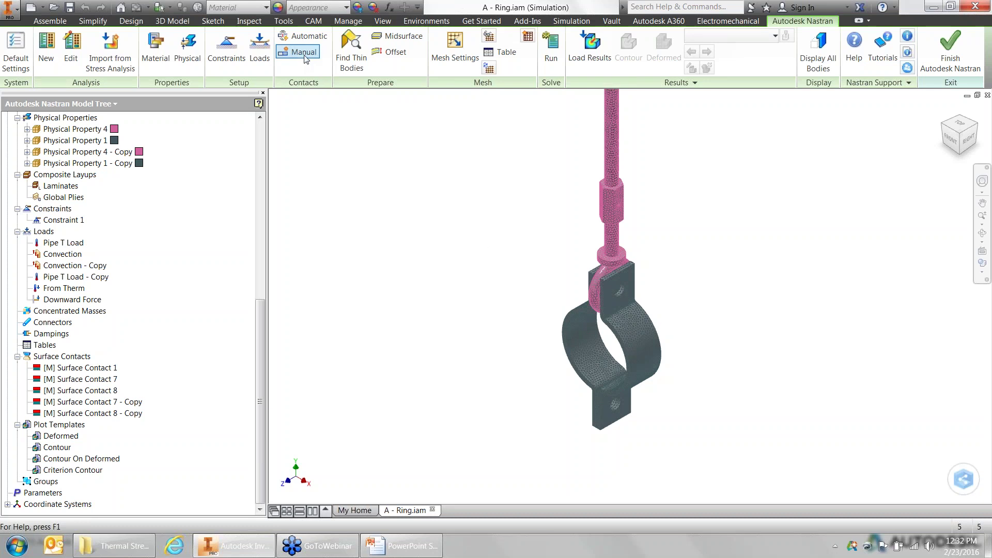
click(583, 149)
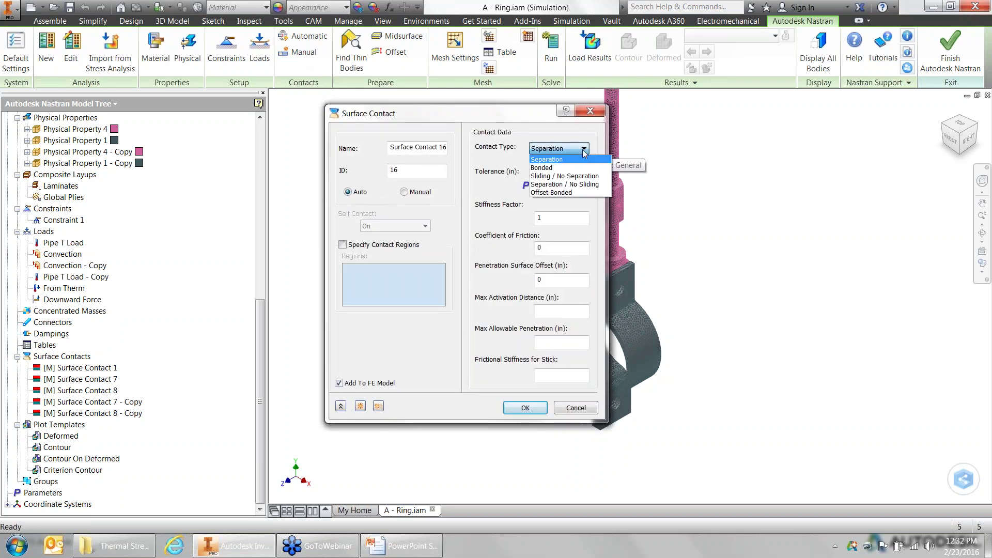
click(584, 149)
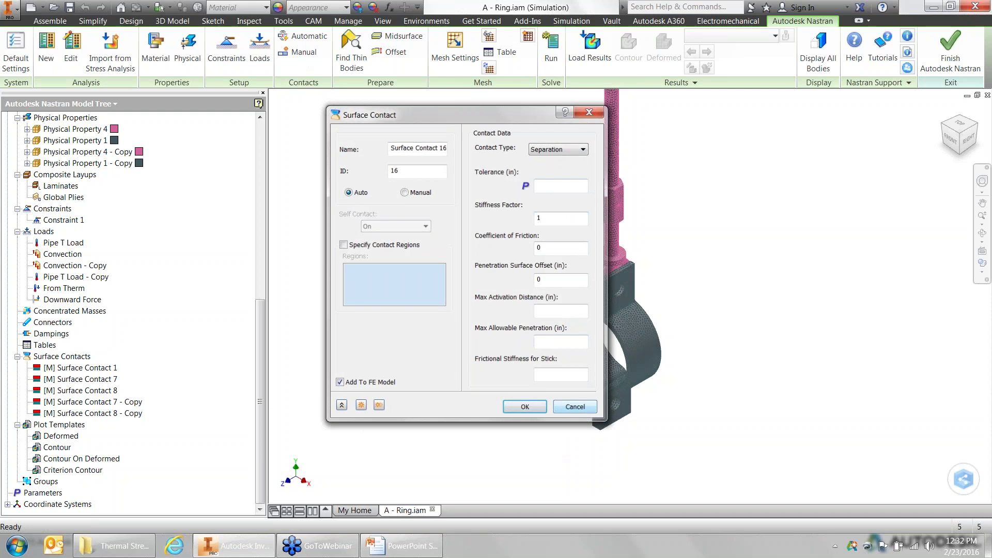
click(575, 407)
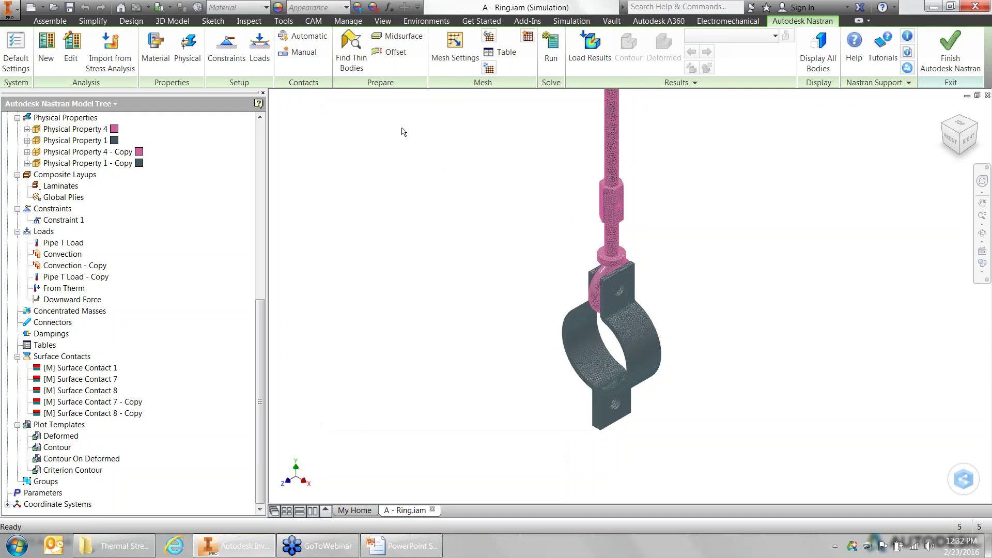
Step: Review the constraint types and degrees of freedom offered for a new constraint without creating one
click(226, 45)
click(414, 182)
click(413, 190)
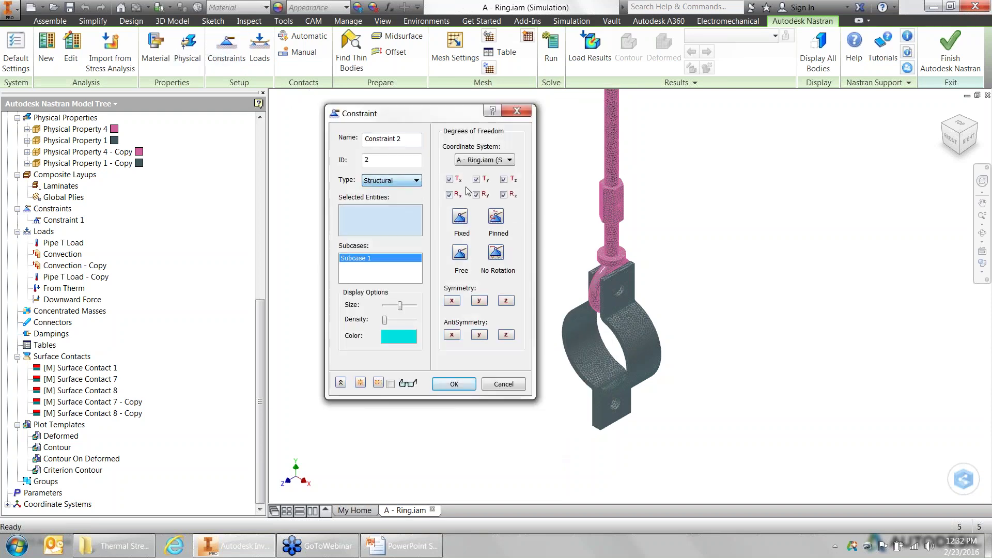
click(504, 385)
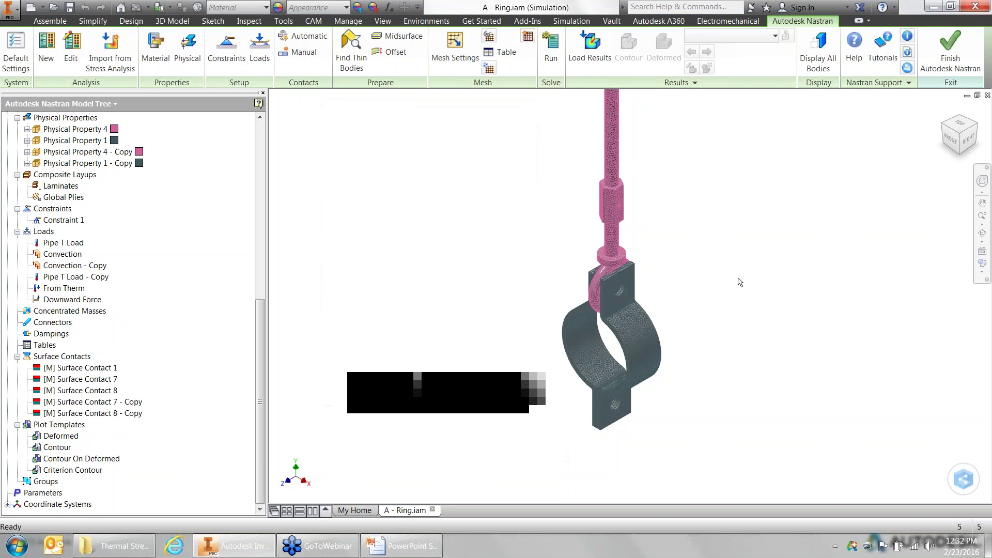
Step: Load the ring's Stress analysis results from A - Ring.FNO
shift+middle_drag(724, 321, 703, 294)
scroll(64, 246, up, 10)
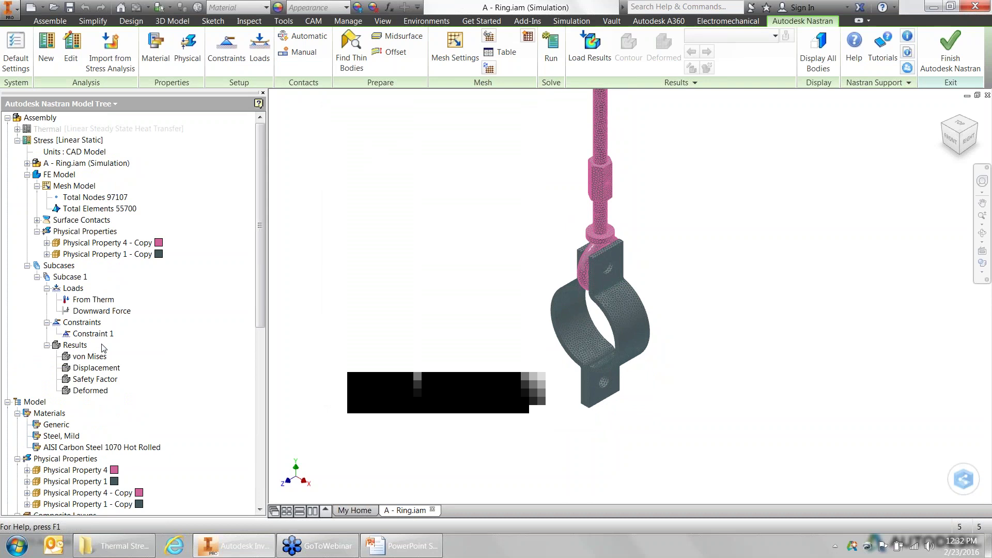
click(585, 57)
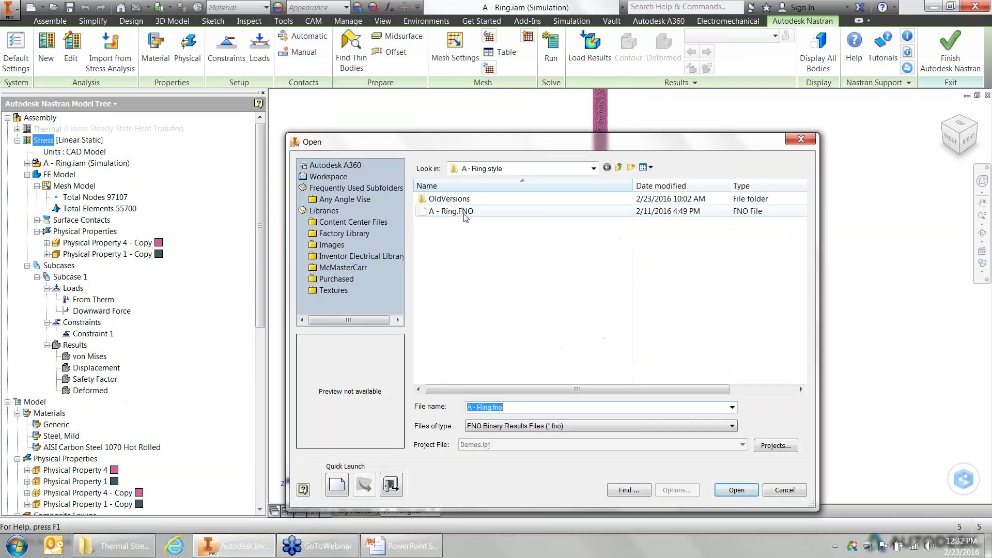
click(451, 211)
click(736, 490)
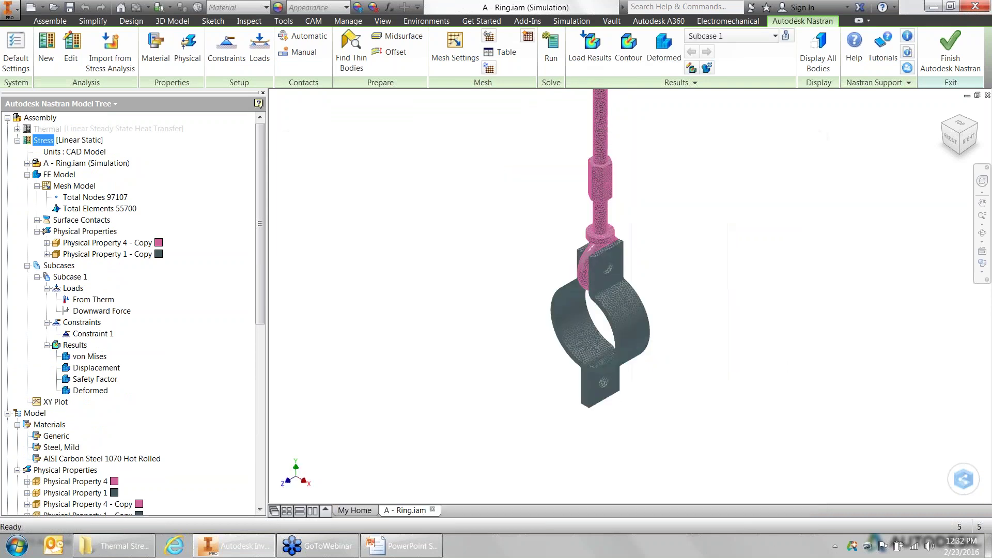
Step: Display the von Mises contour and the Displacement contour, examining the stress and deformation around the ring bracket
click(84, 357)
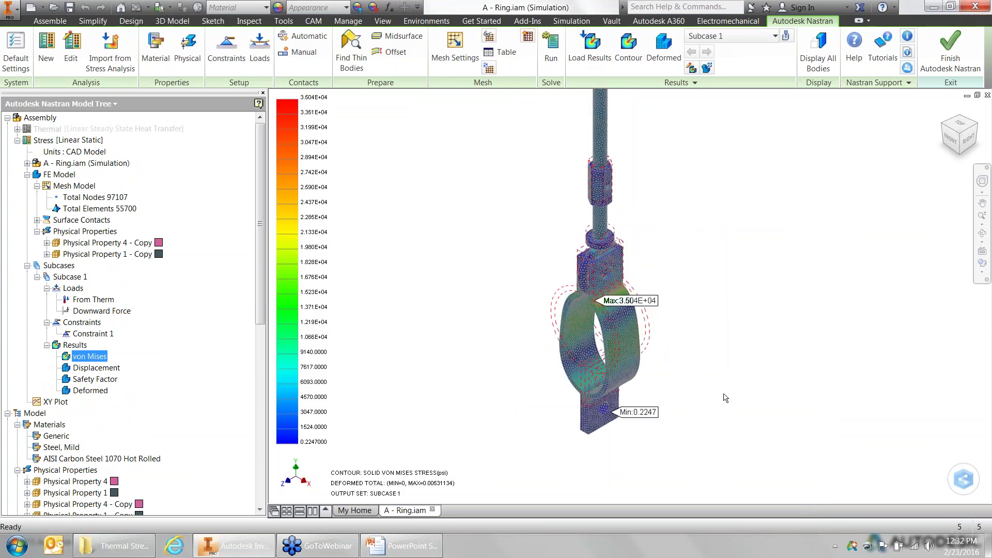
scroll(661, 357, up, 4)
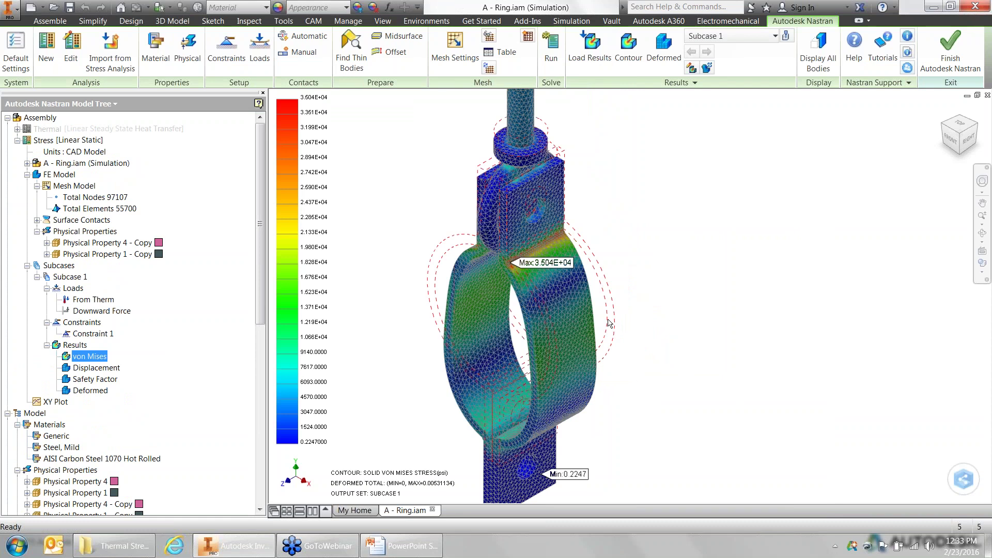
scroll(608, 323, up, 3)
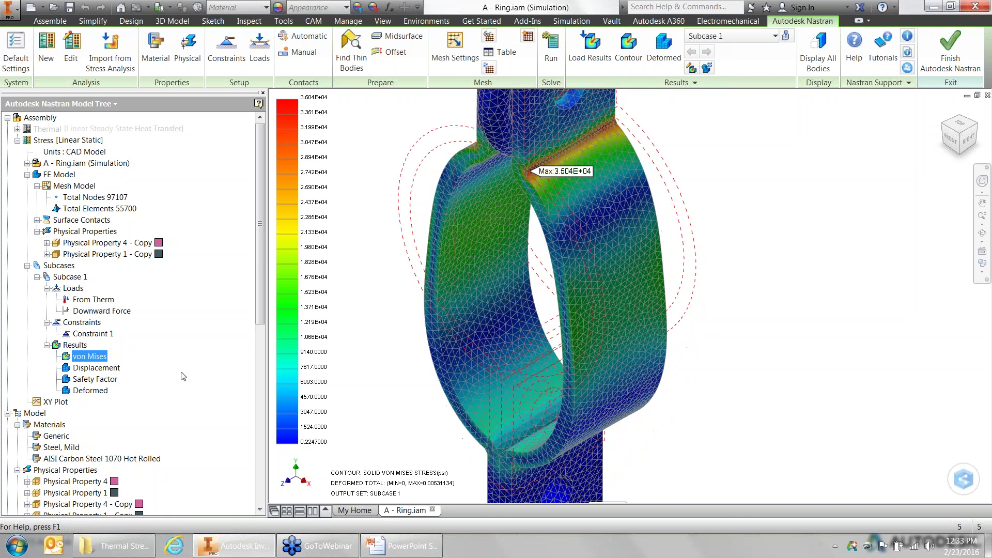
click(87, 368)
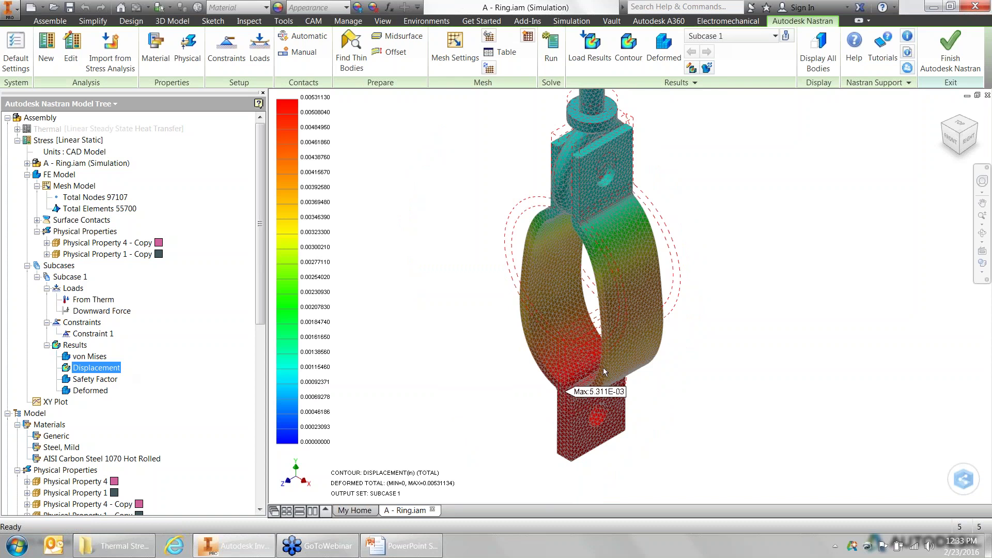
scroll(558, 195, down, 2)
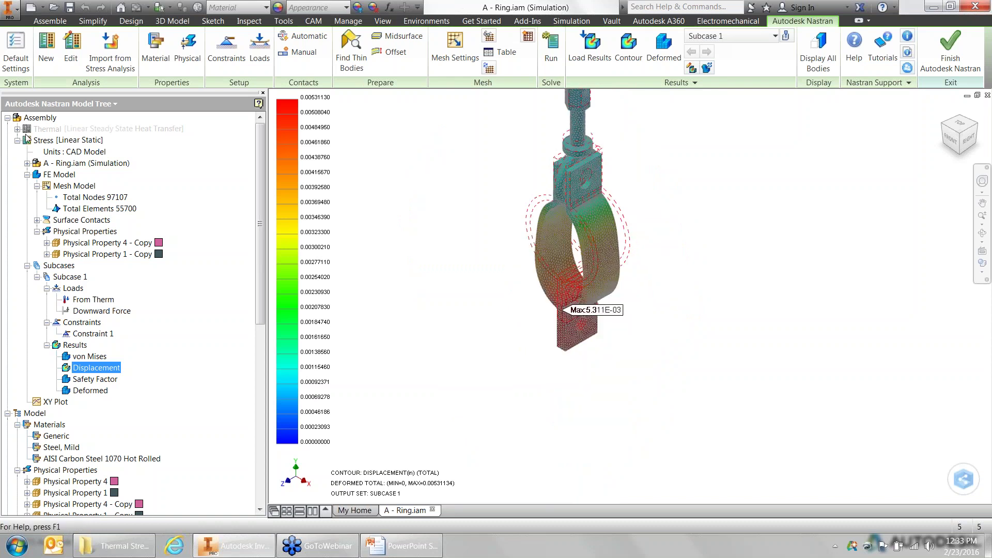
Step: Activate the Thermal analysis and try to display its Temperature and Heat Flux contours from A - Ring.FNO
right_click(42, 129)
click(89, 219)
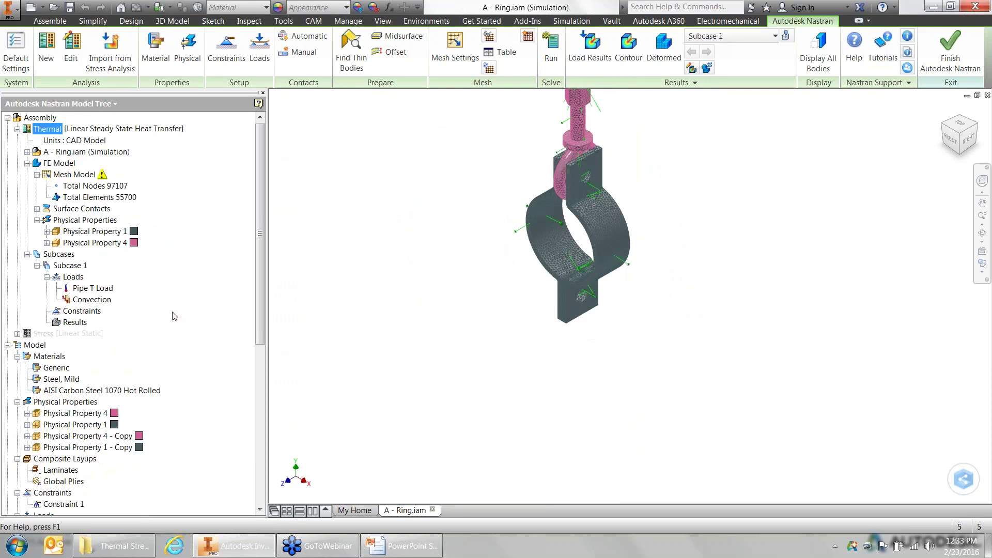
click(587, 49)
click(738, 488)
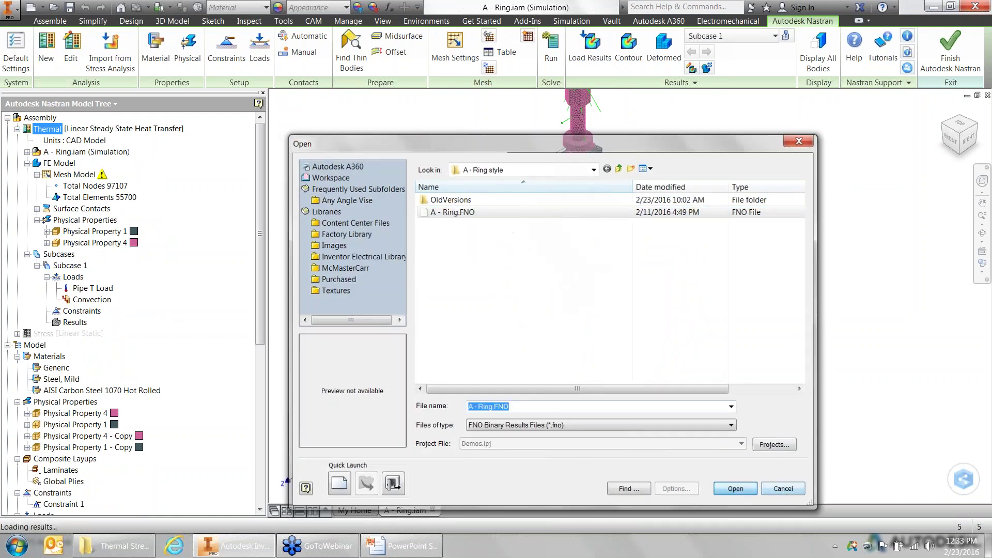
click(84, 347)
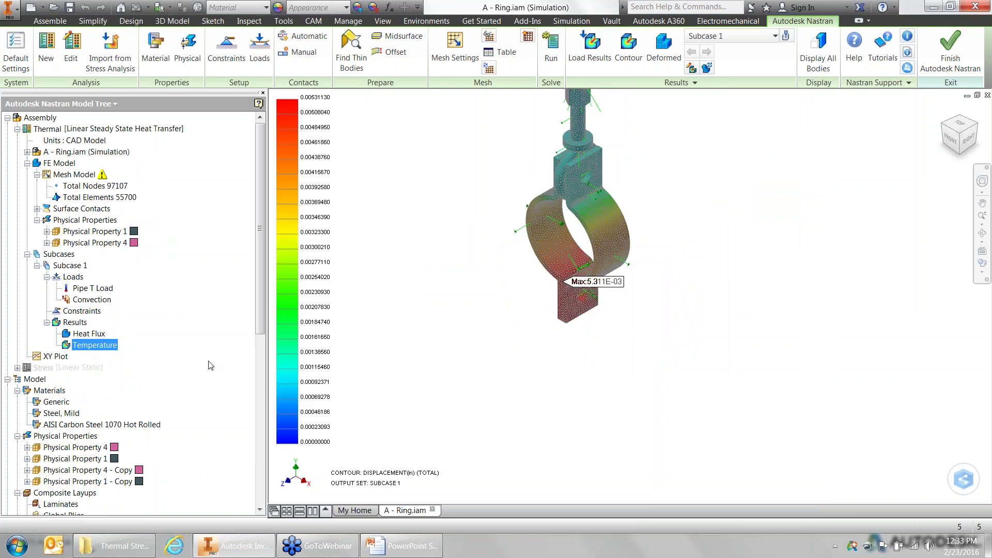
click(86, 334)
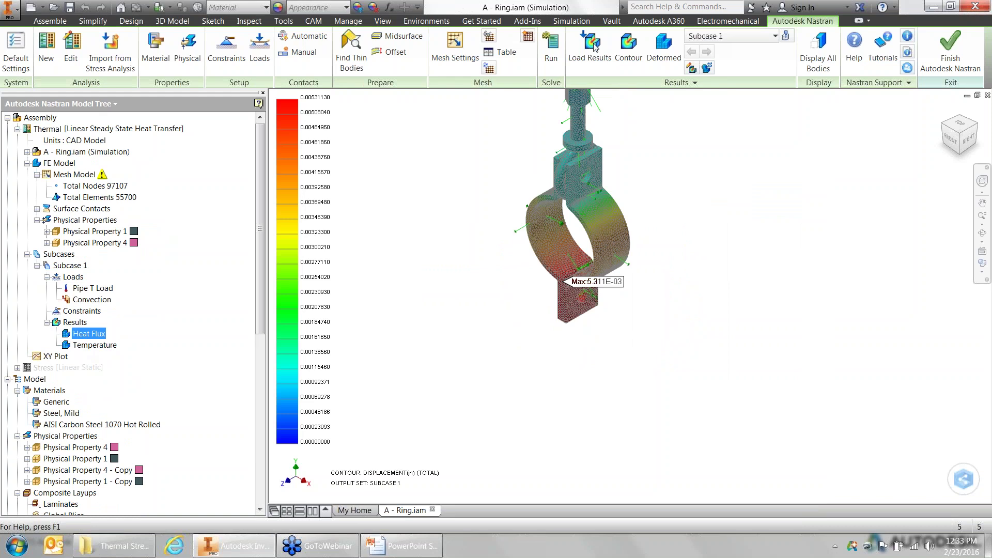
Step: Solve the Thermal analysis, examine the Temperature contour on the ring's inner surface, and select the Heat Flux result
click(551, 52)
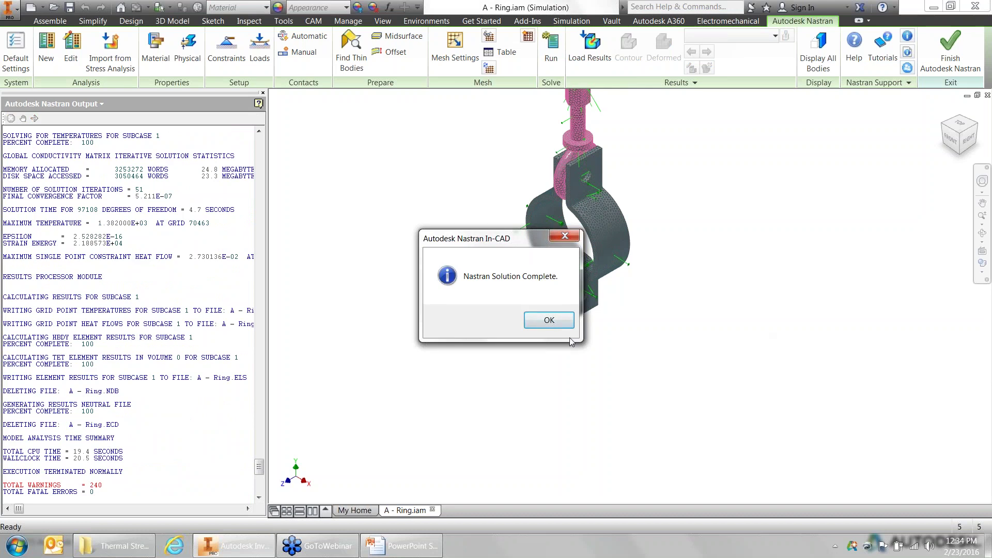
click(561, 322)
click(97, 345)
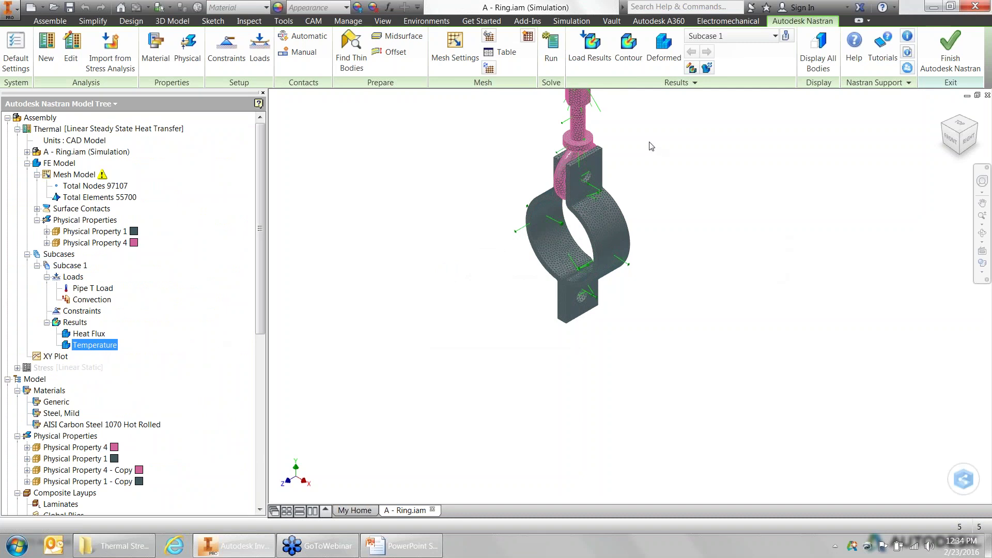
scroll(438, 198, down, 5)
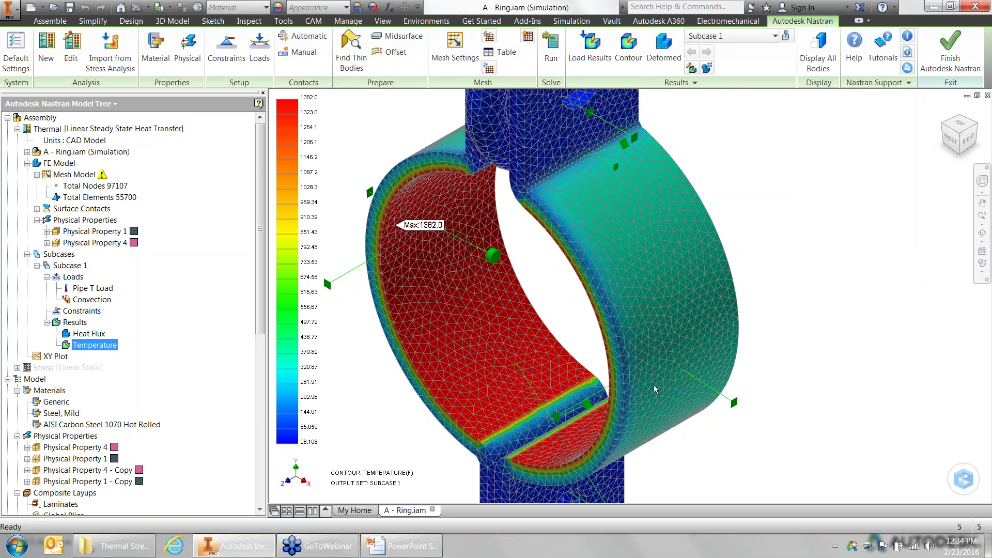
click(72, 335)
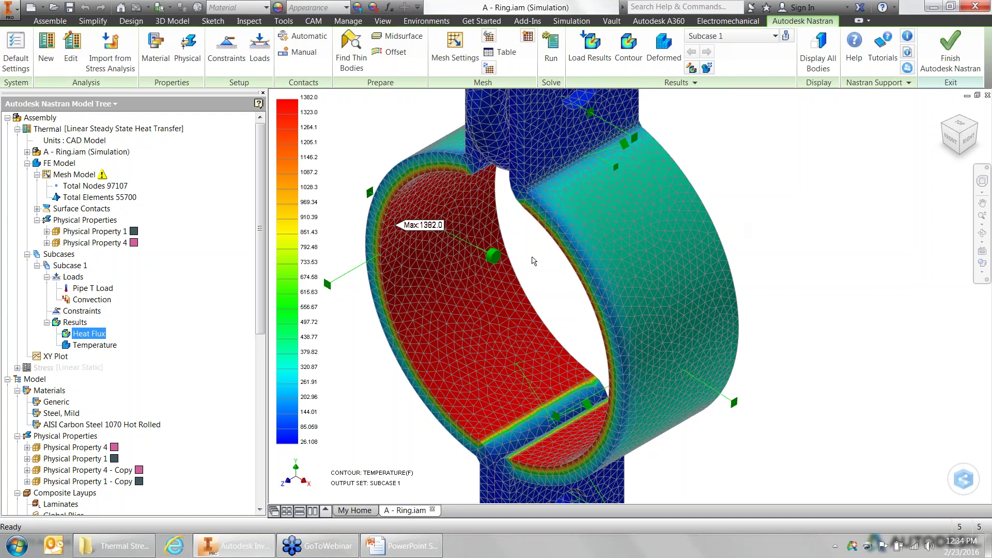
scroll(533, 260, down, 5)
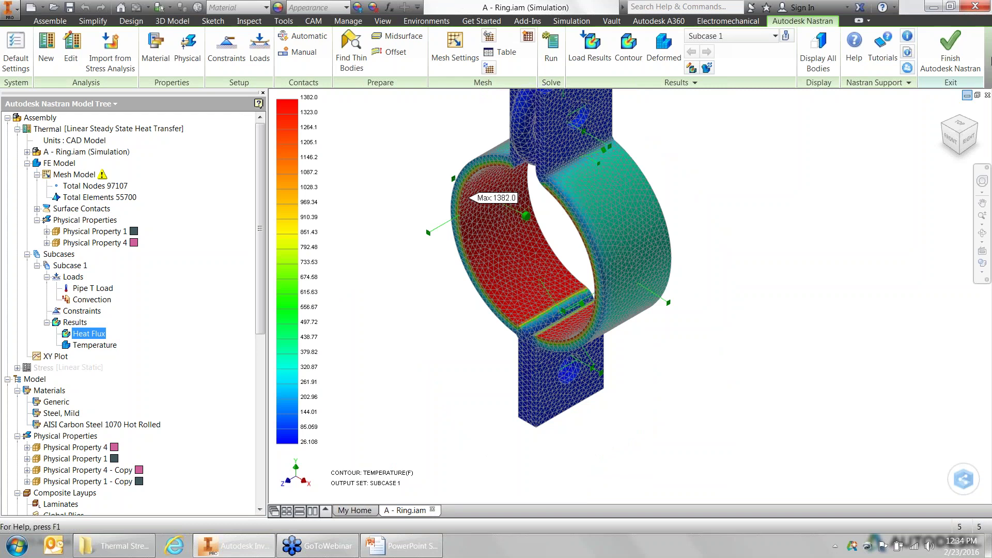
Step: Finish the Nastran environment and open B - Clevis Assembly.iam from the B - Clevis folder
click(949, 52)
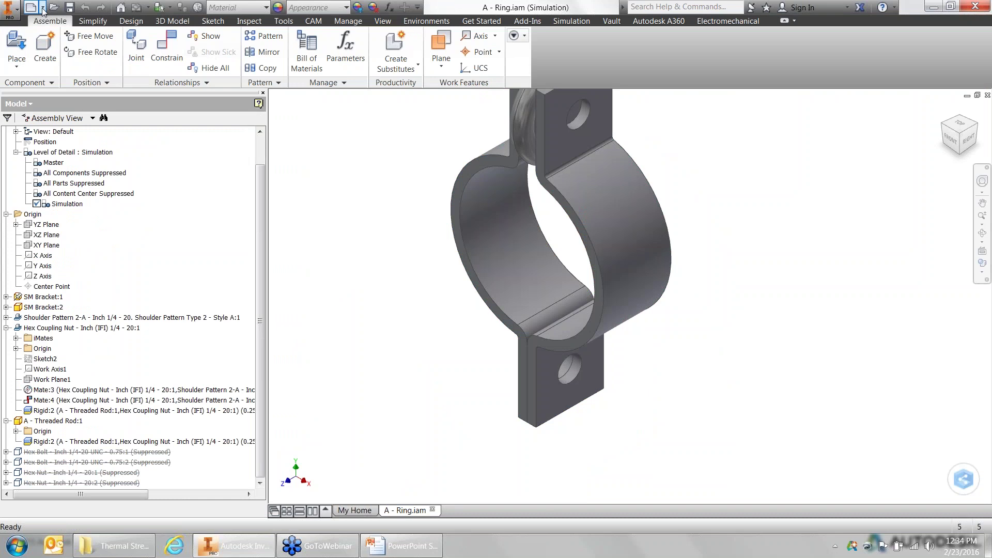
key(ctrl+o)
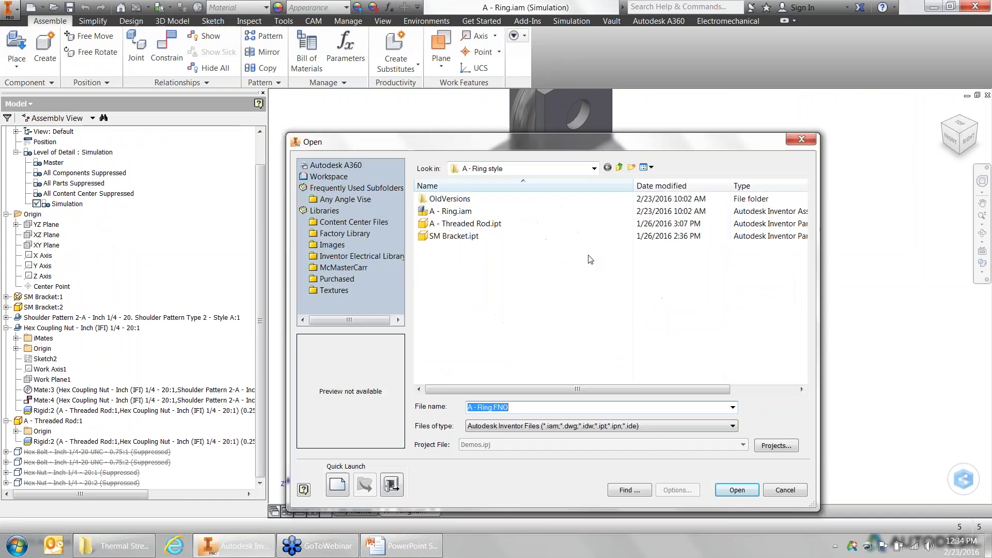
click(619, 167)
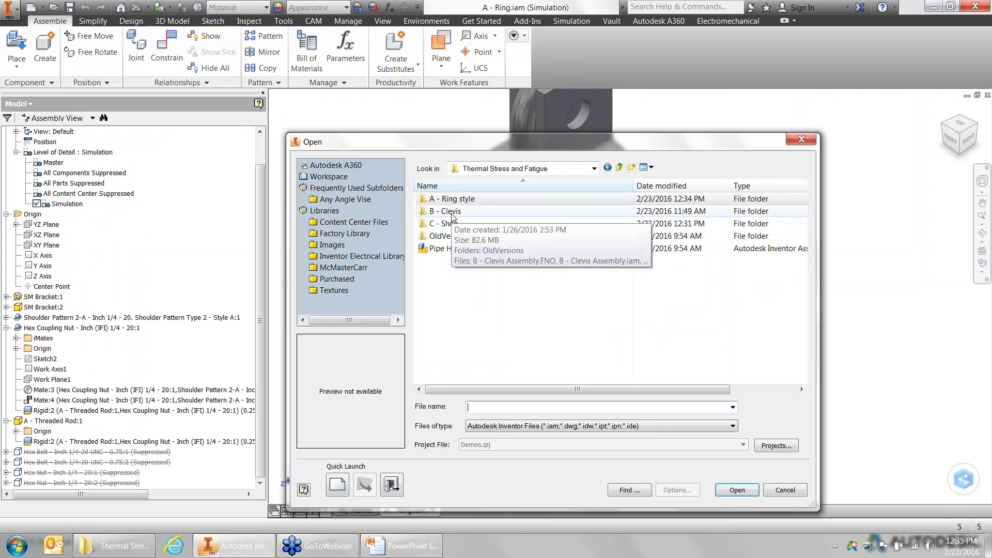
double_click(451, 211)
click(463, 211)
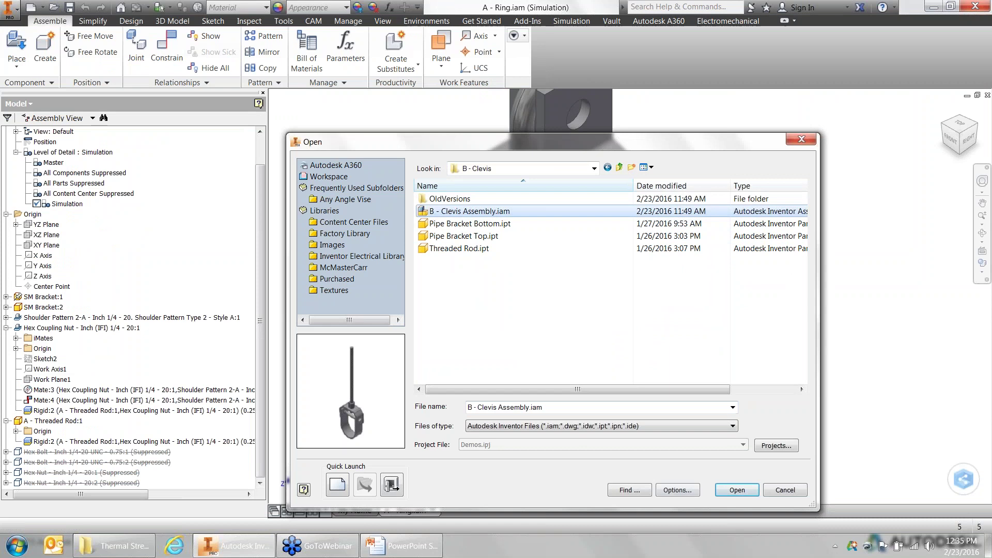
click(737, 490)
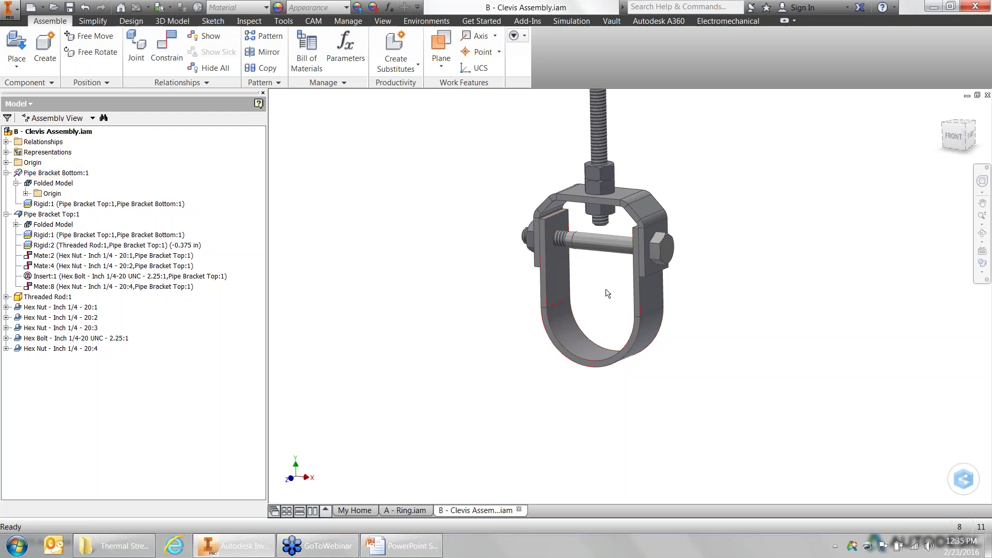
Step: Open the clevis assembly in the Nastran environment and load its stress results from B - Clevis Assembly.FNO
click(446, 23)
click(309, 46)
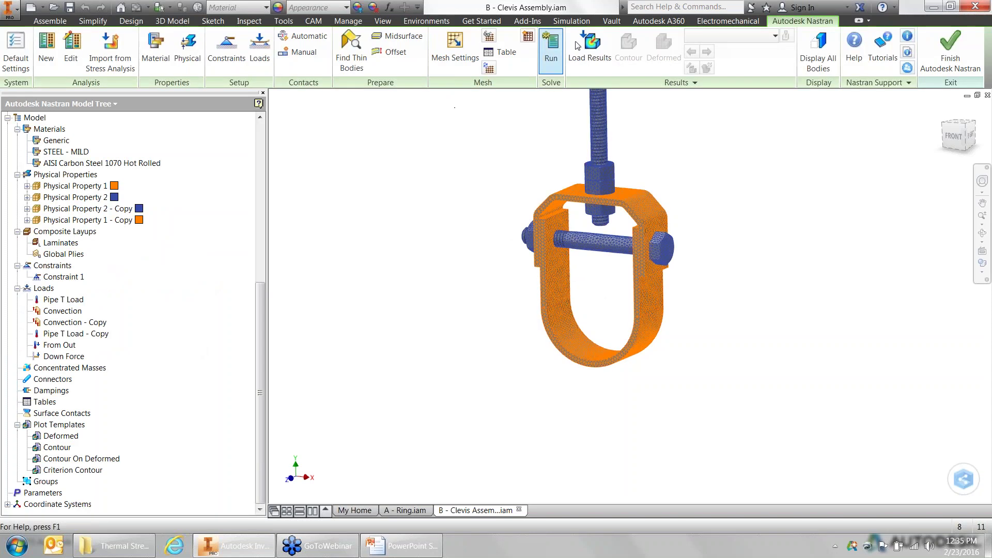
click(587, 58)
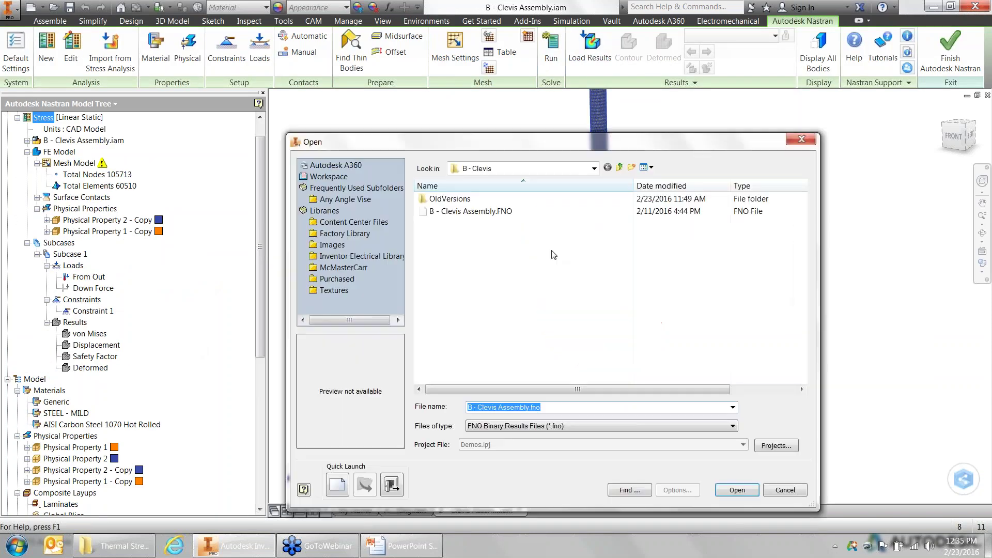
click(470, 211)
click(738, 489)
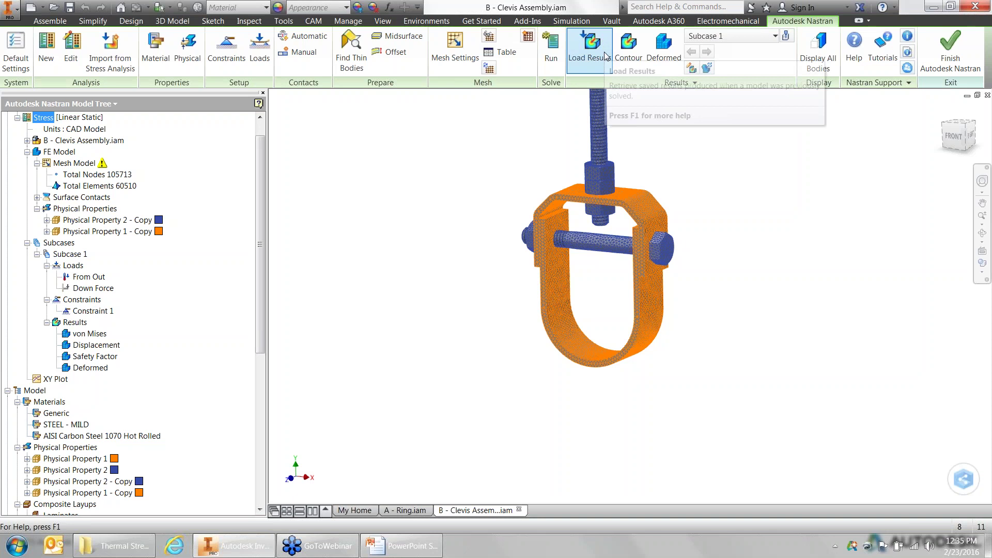
Step: Display the von Mises contour and examine the stress around the clevis bracket, bolt and threaded rod nuts
click(628, 45)
double_click(96, 337)
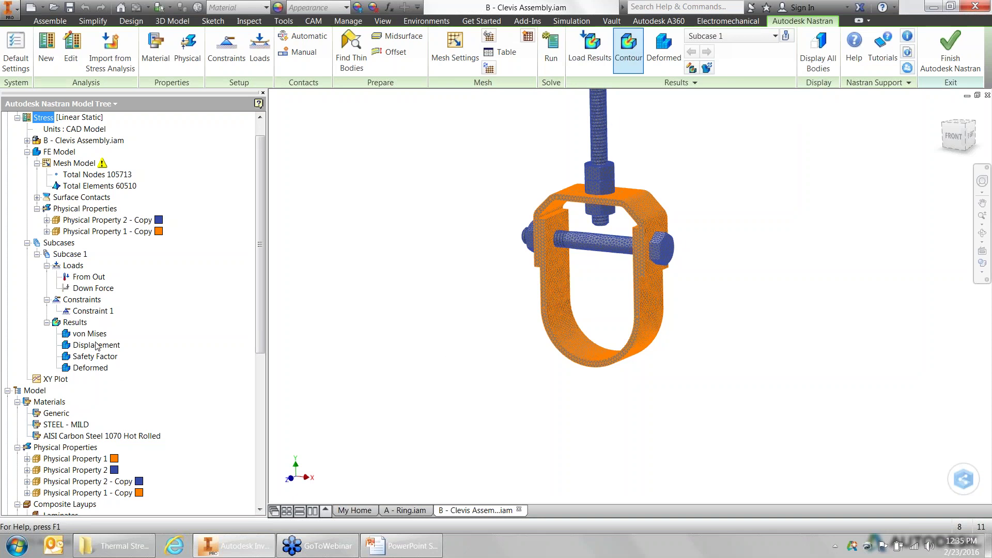
scroll(626, 279, up, 3)
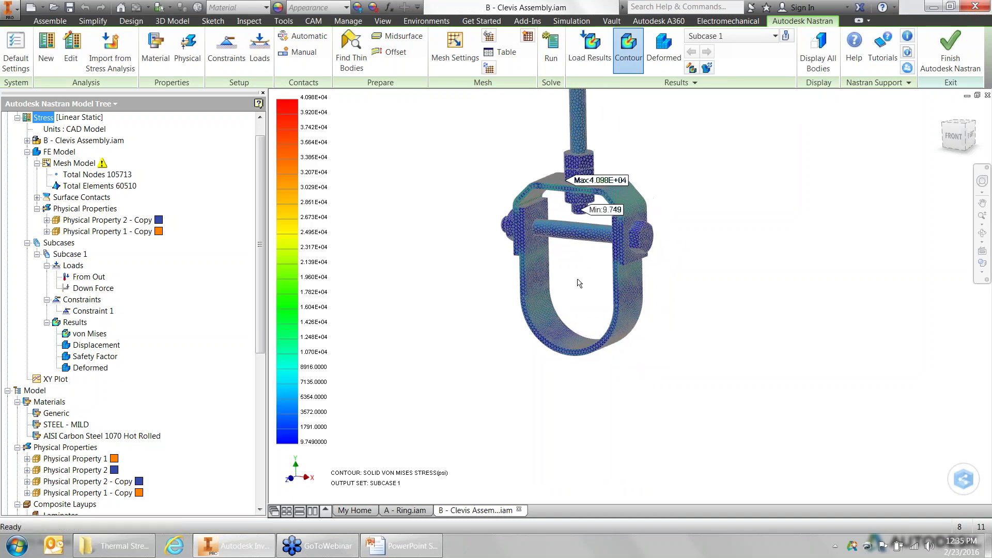
scroll(584, 263, up, 3)
middle_drag(583, 265, 579, 322)
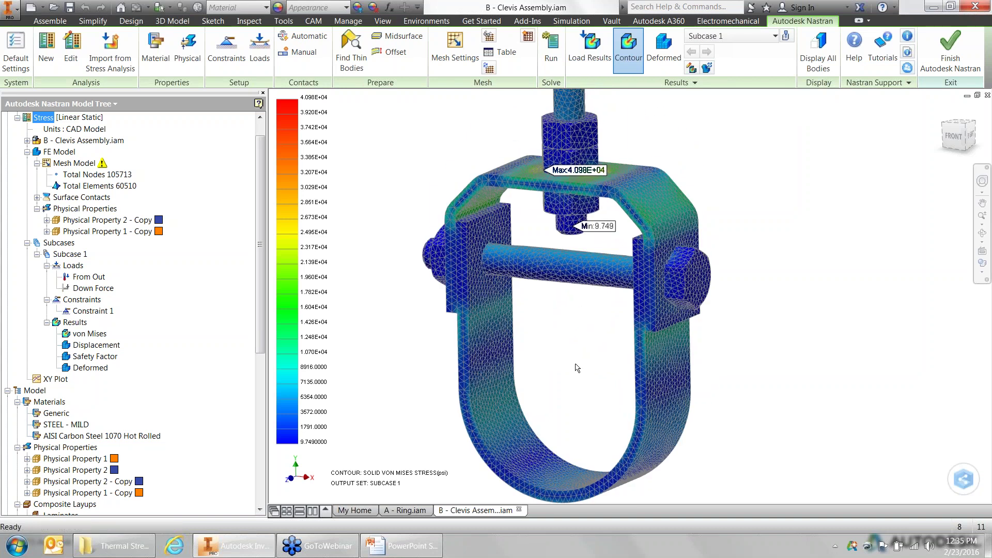
scroll(576, 364, down, 4)
scroll(561, 333, up, 5)
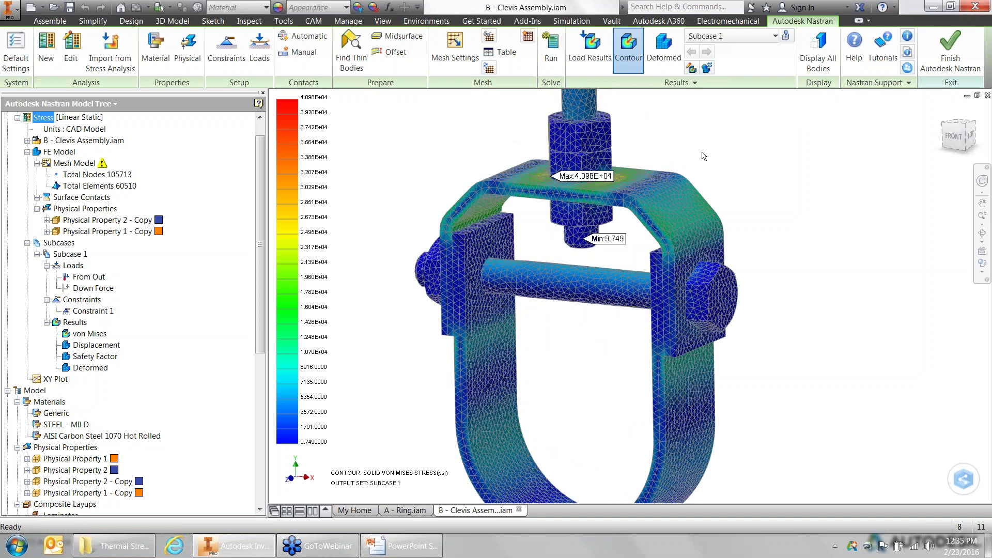
scroll(656, 232, down, 3)
scroll(646, 263, up, 3)
scroll(640, 290, down, 2)
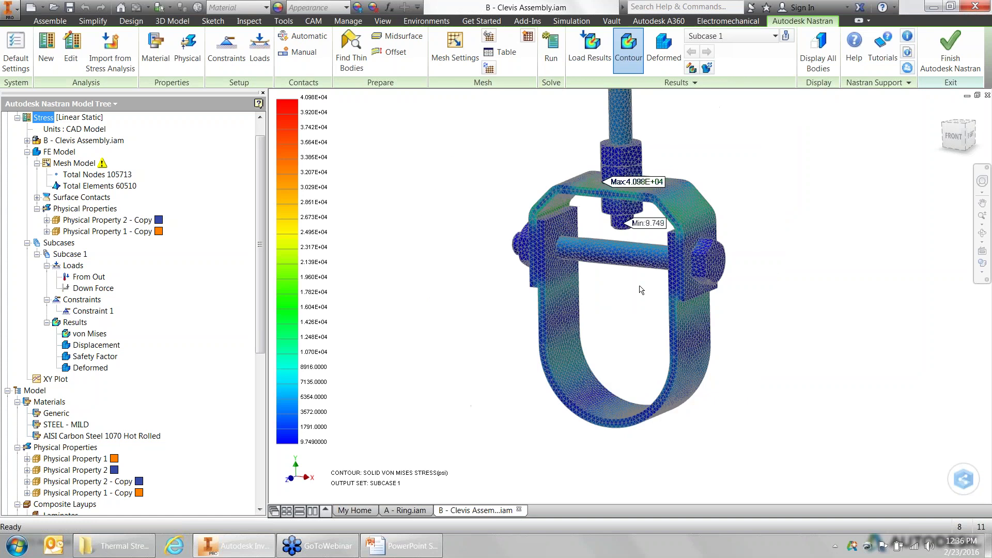
Step: Display the Displacement contour and the Safety Factor contour, examining the deformed clevis in each
click(93, 345)
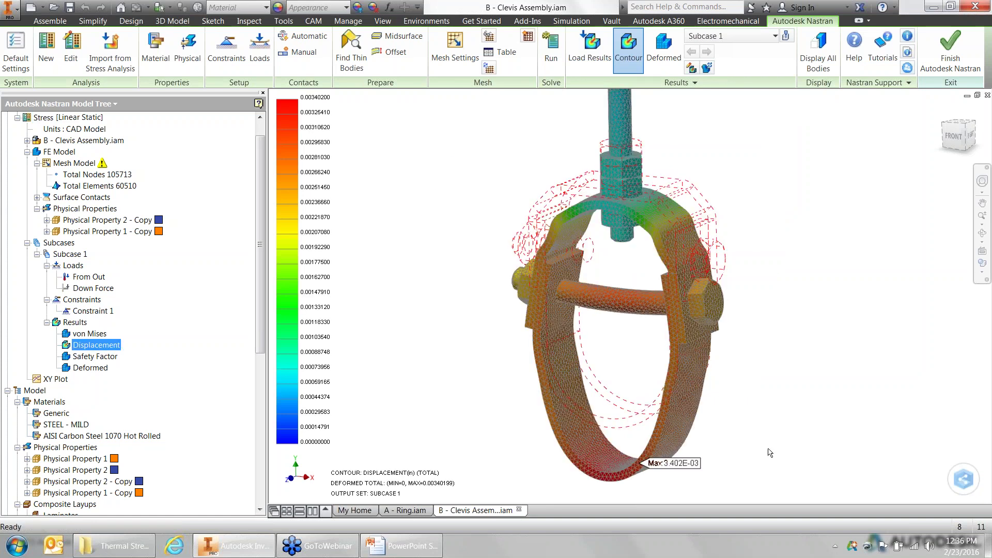
middle_drag(770, 449, 754, 370)
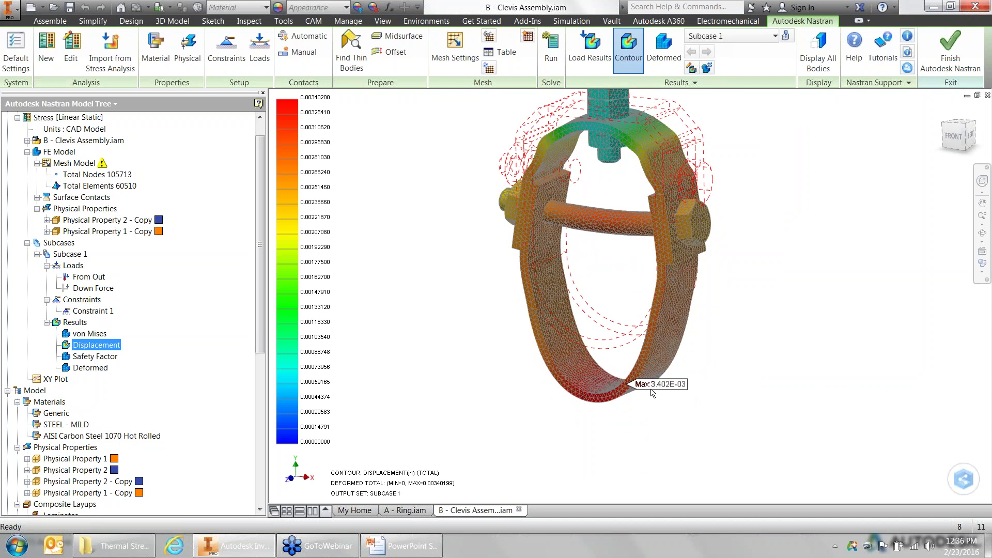
click(102, 358)
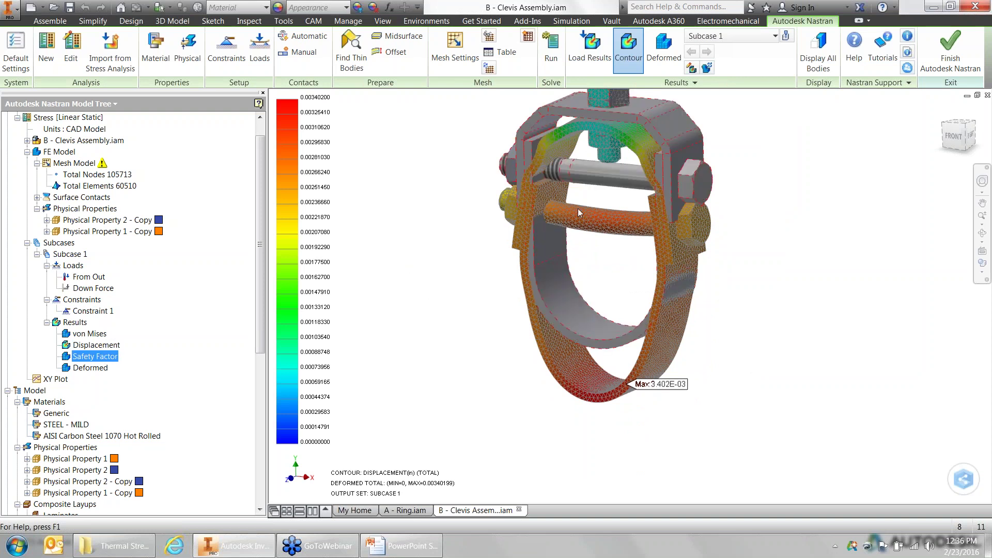
middle_drag(797, 217, 755, 284)
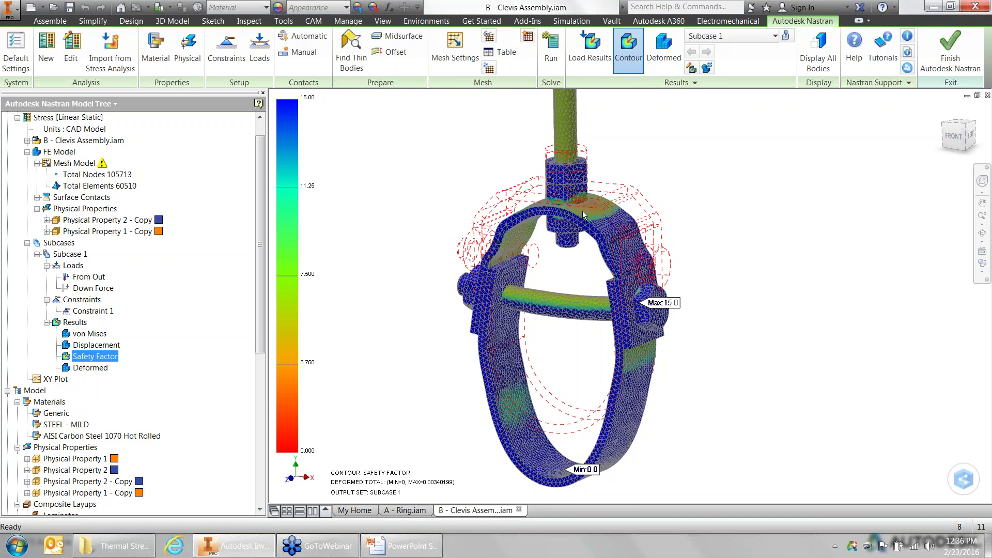
right_click(55, 245)
key(Escape)
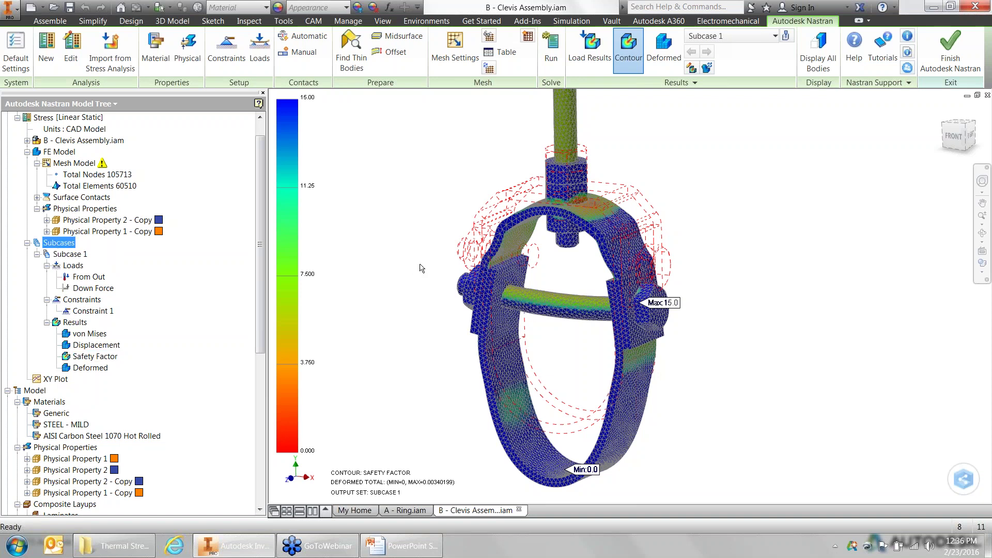
right_click(62, 243)
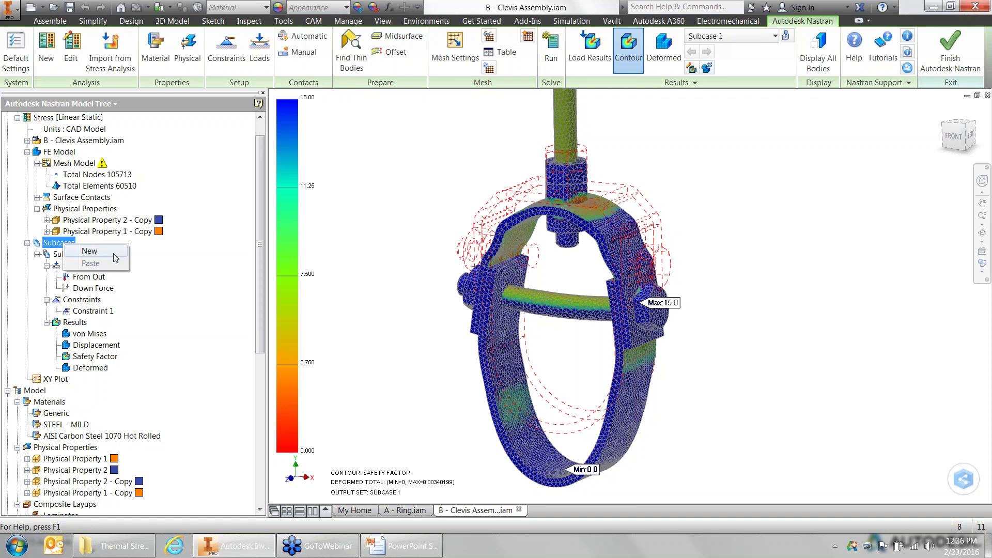
key(Escape)
right_click(67, 254)
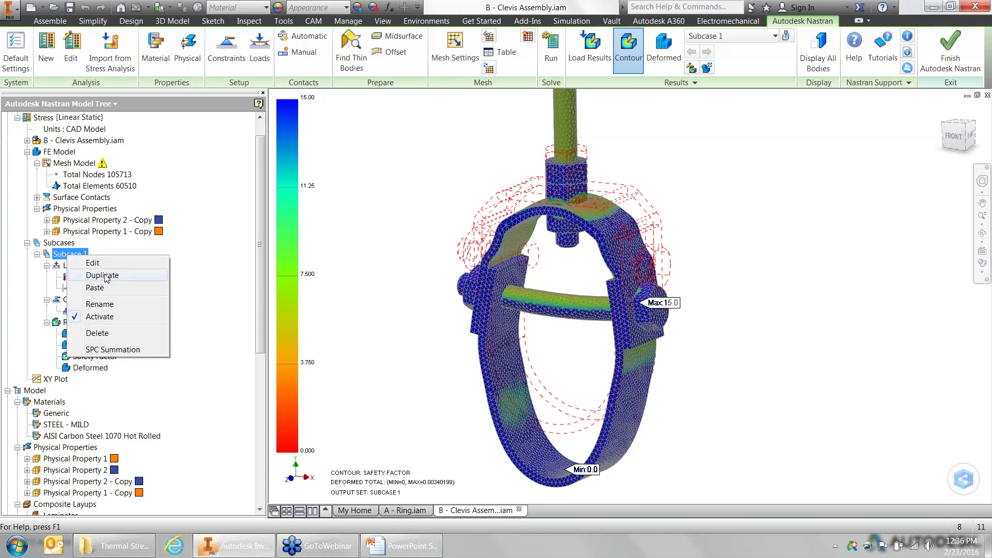
click(105, 276)
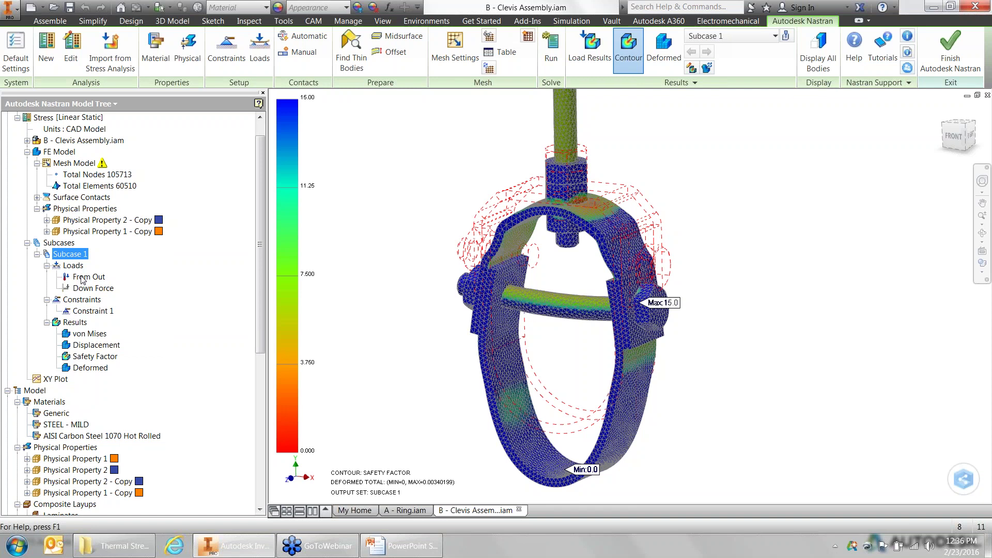
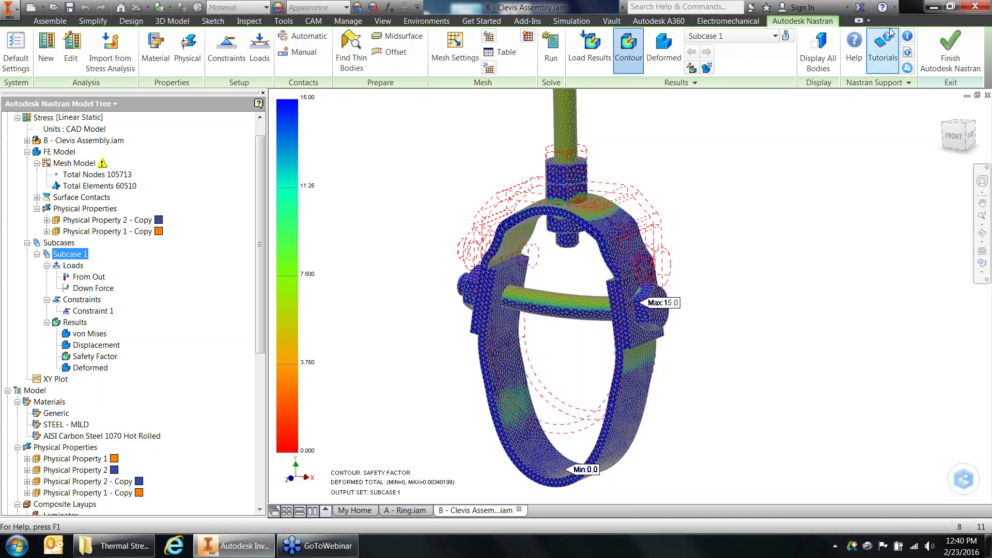
Step: Search the Nastran In-CAD online help for "from output" and read the From Output load article
click(864, 55)
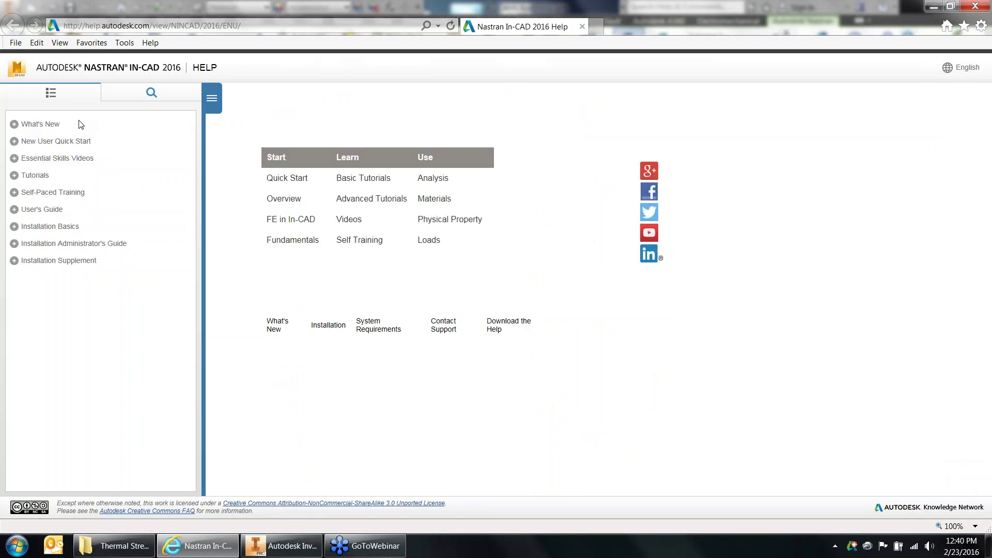
click(105, 100)
text(fr)
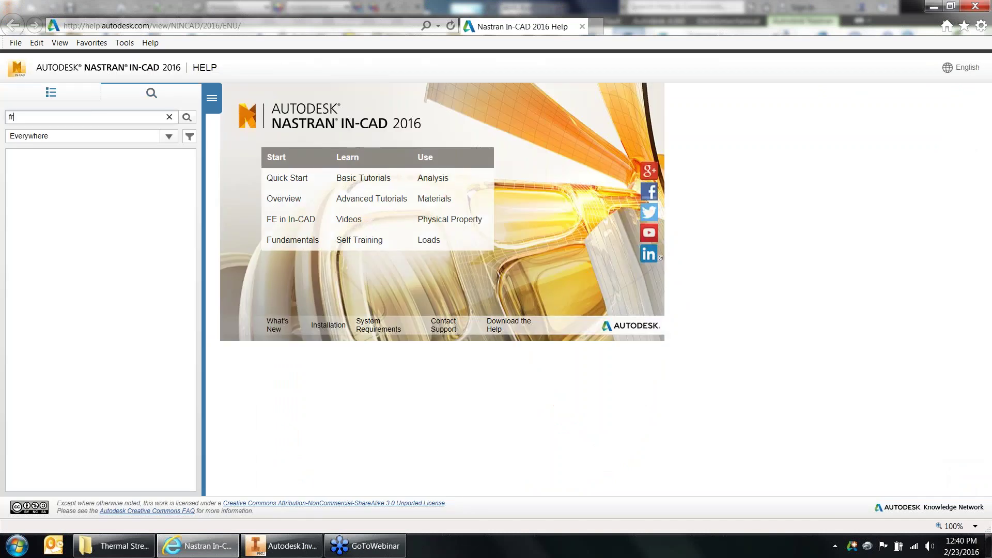
text(om output)
key(Return)
click(86, 200)
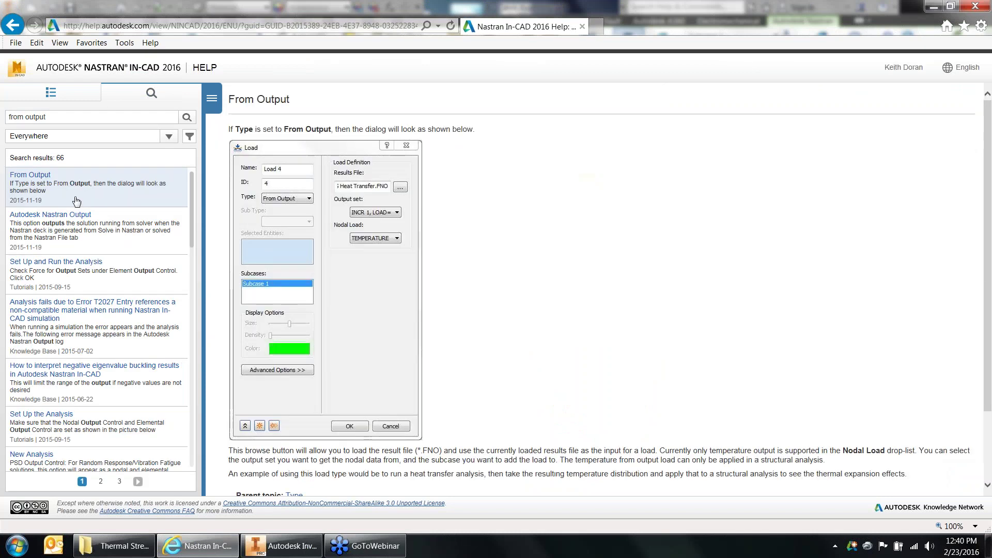
scroll(563, 301, down, 3)
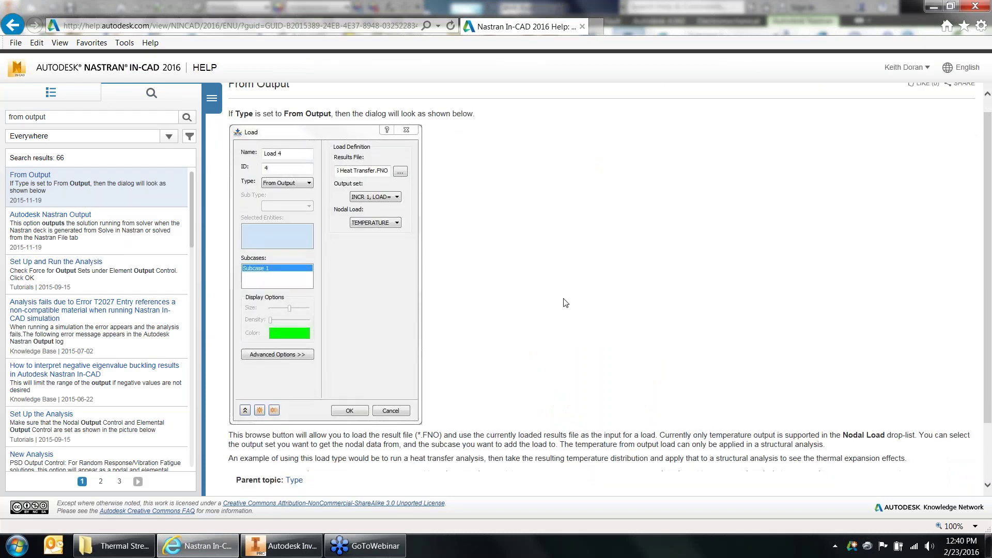
scroll(546, 347, up, 3)
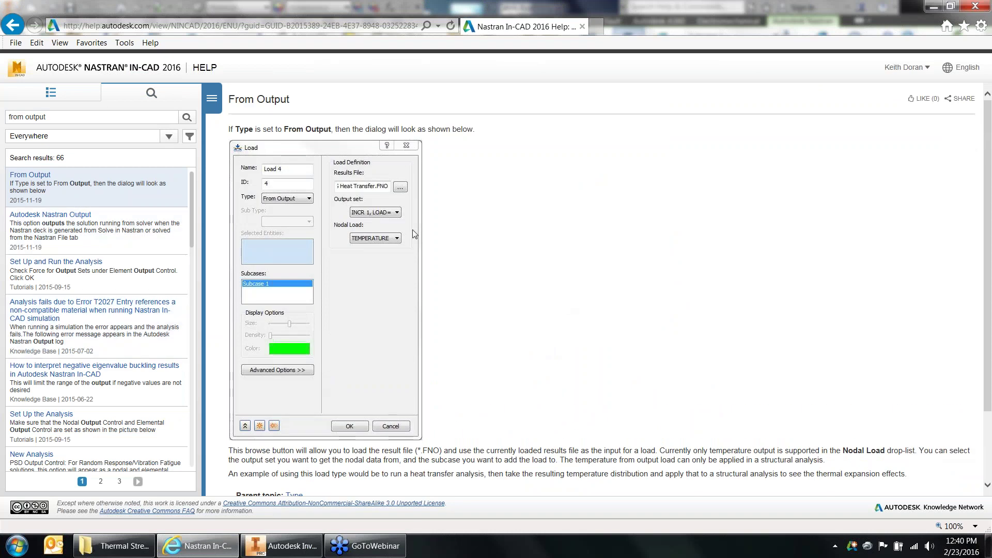
scroll(488, 235, down, 2)
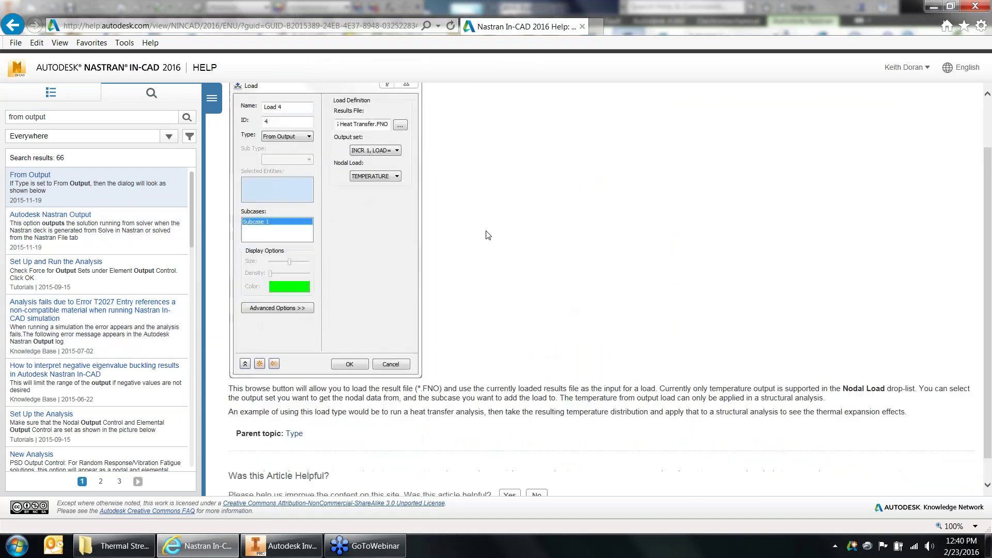
scroll(488, 236, up, 2)
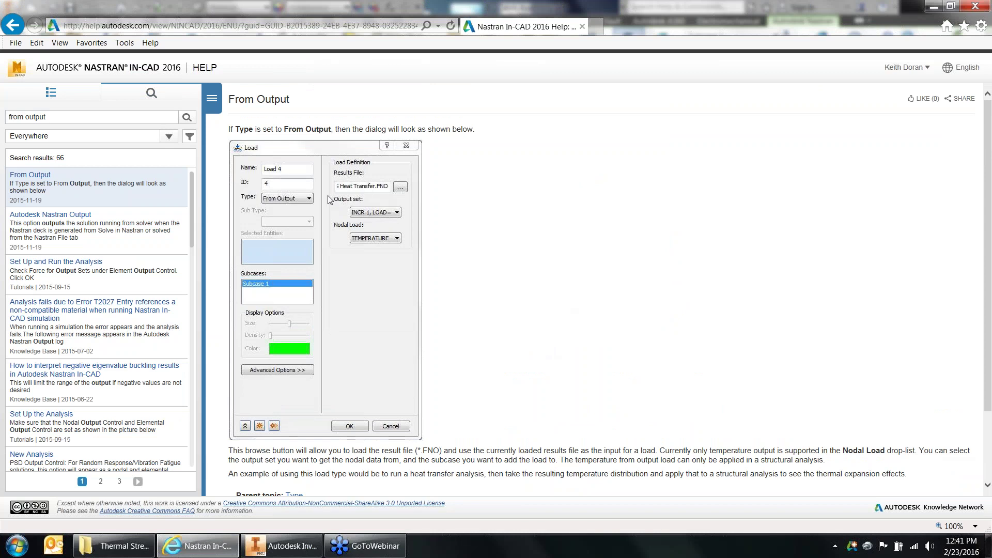
Step: Switch back to Inventor and open the From Out load in Subcase 1 of the Stress analysis for editing
click(281, 546)
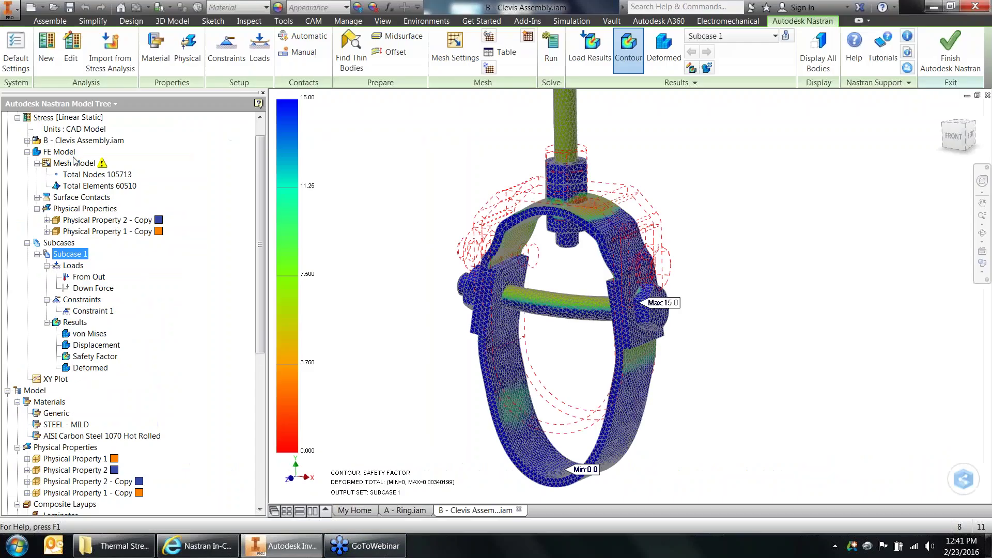
scroll(70, 157, up, 1)
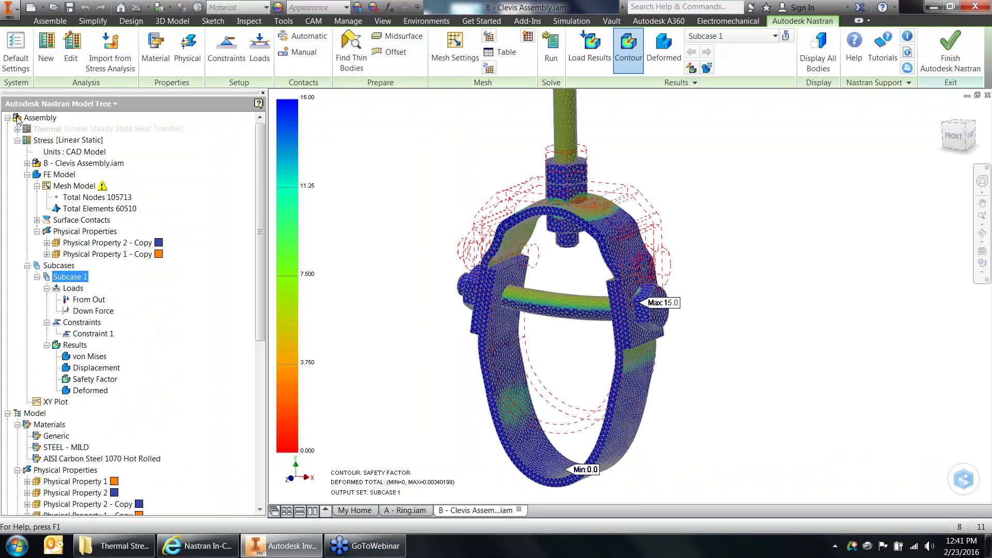
click(51, 140)
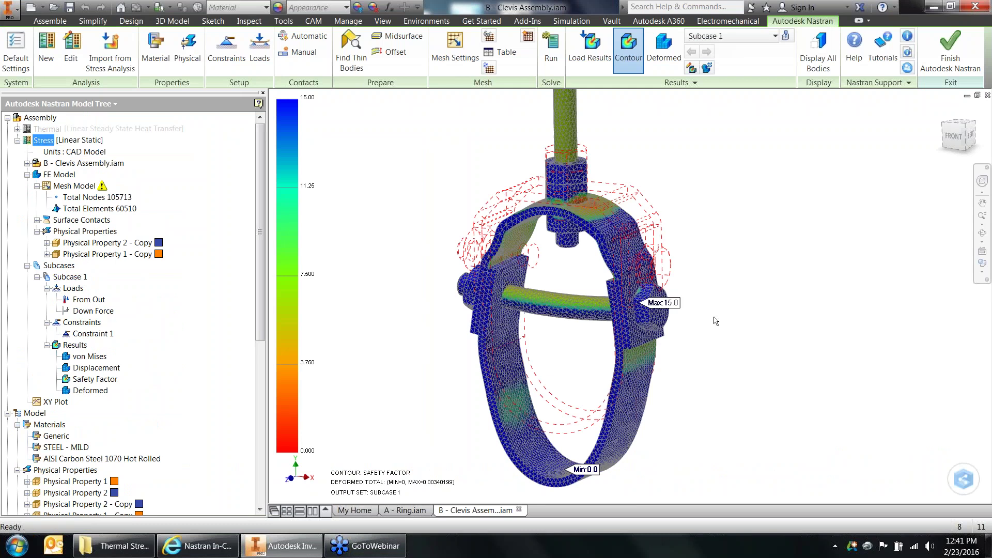
right_click(89, 300)
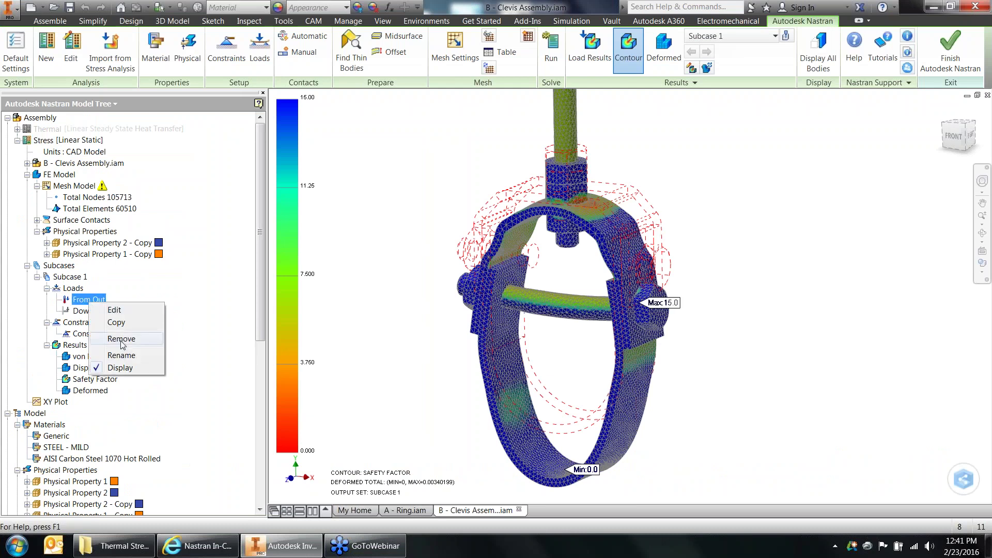
click(115, 309)
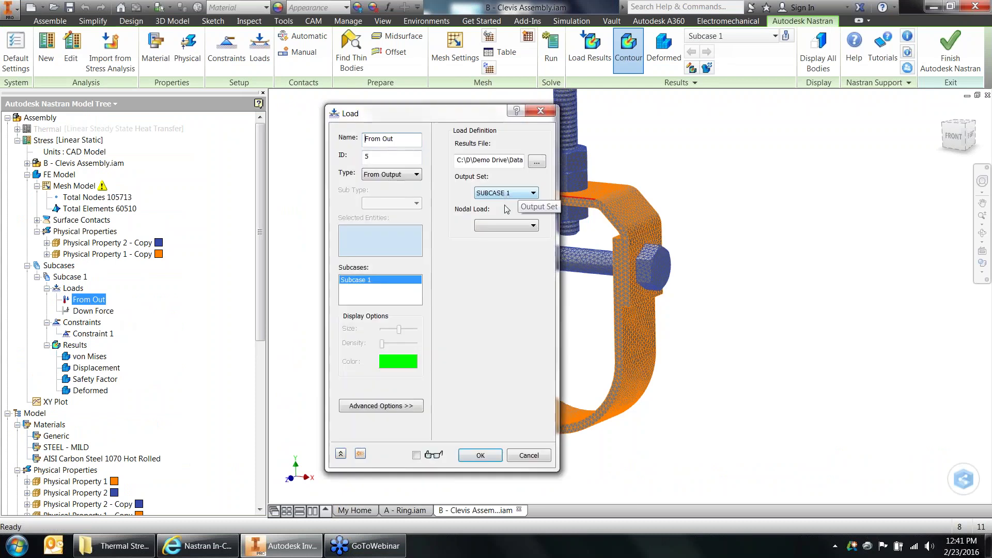
Step: Try to assign B - Clevis Assembly.FNO as the results file and choose a nodal load for the From Out load
click(472, 160)
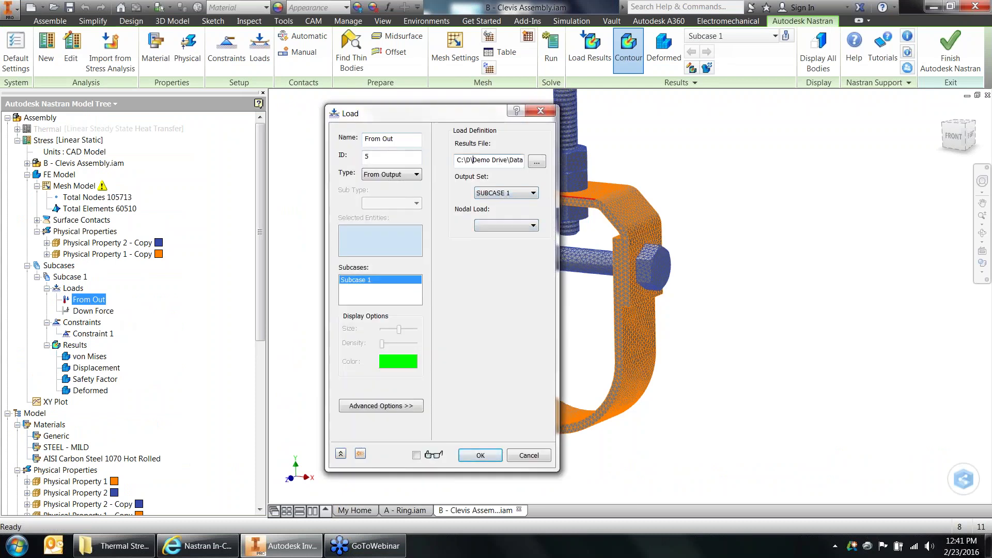
click(536, 162)
click(415, 232)
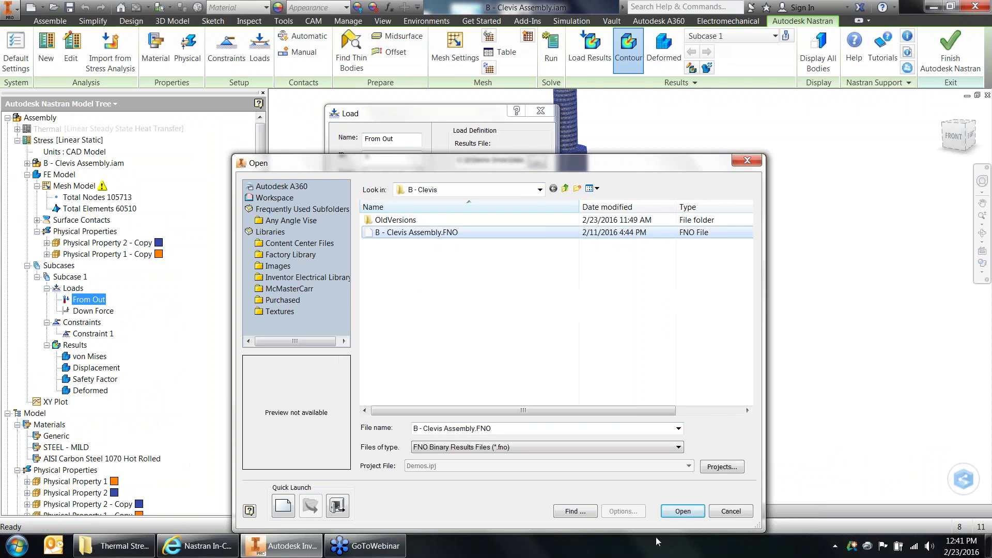
click(682, 512)
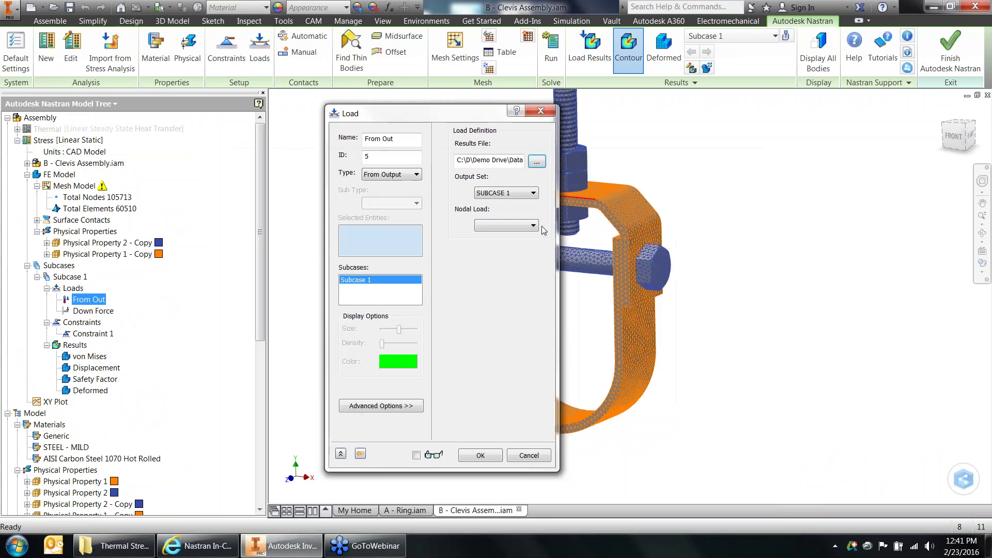
click(513, 226)
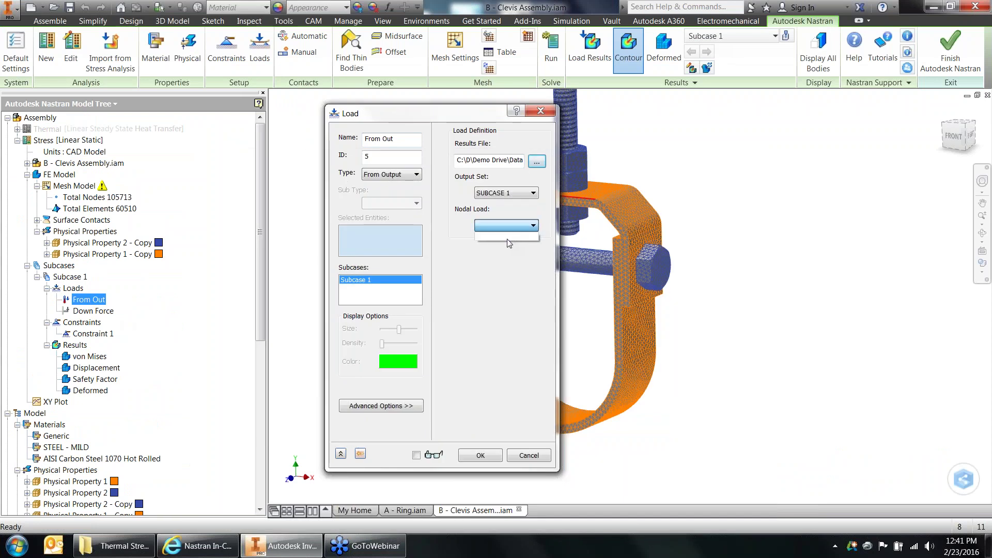
click(443, 249)
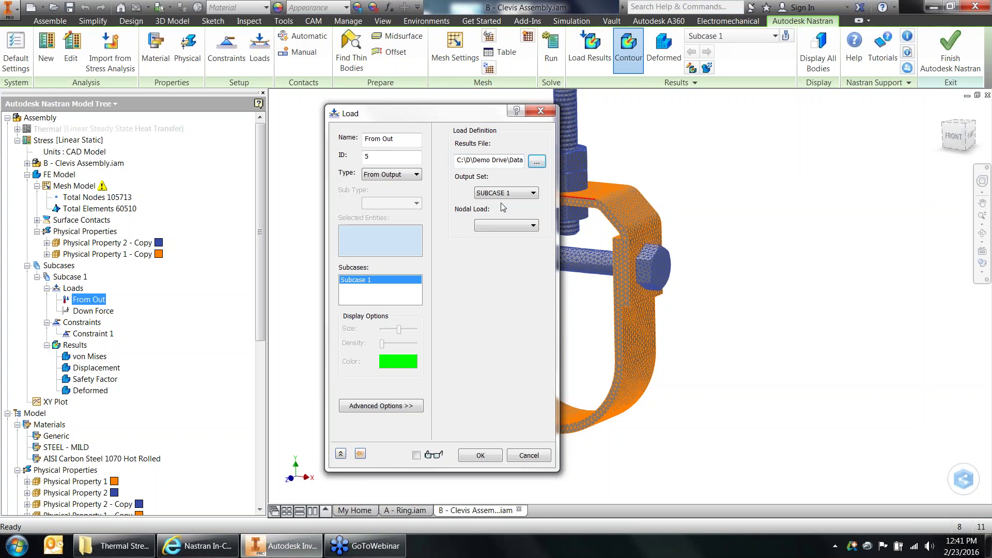
click(529, 455)
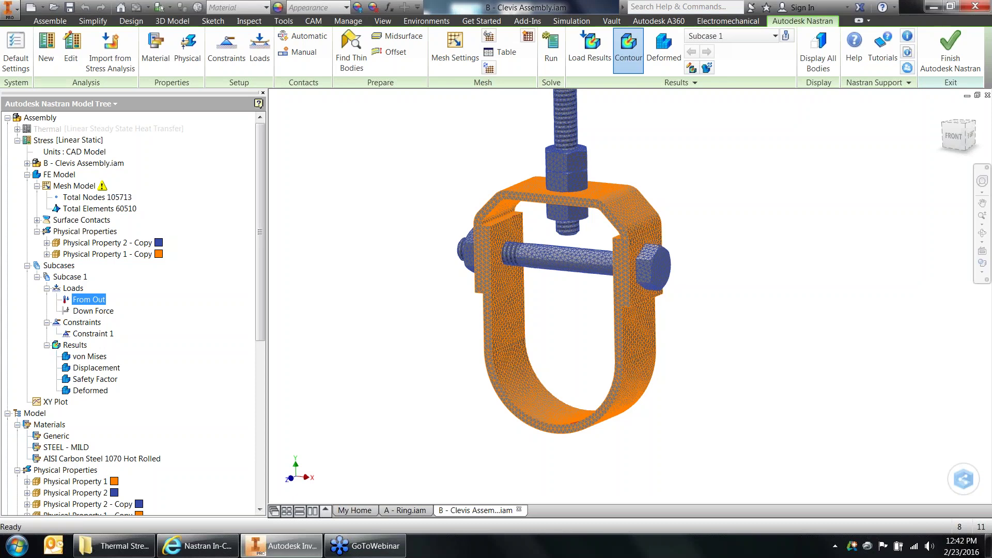
Step: Open the STEEL - MILD material for editing, enable its Thermal properties and set the reference temperature to 70
scroll(50, 378, down, 3)
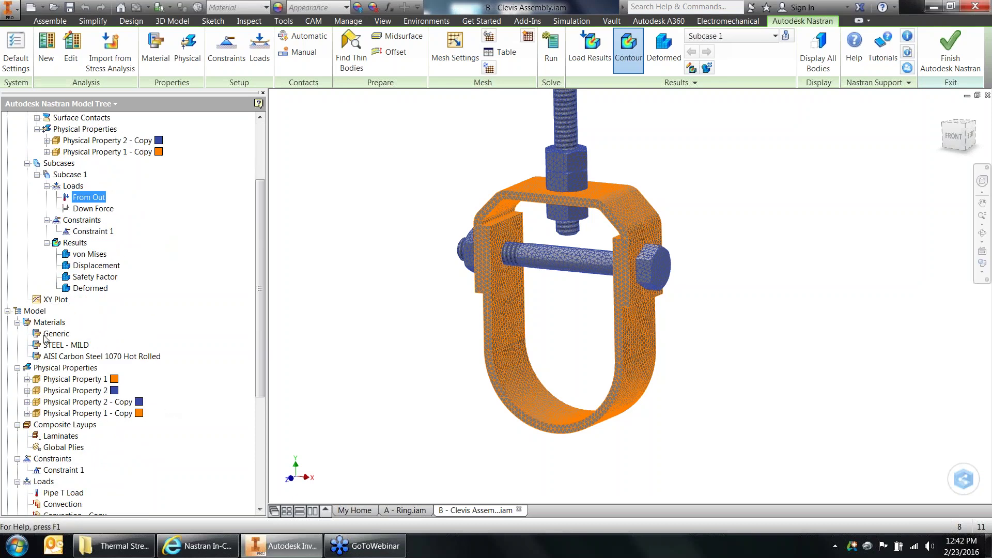
right_click(58, 345)
click(81, 354)
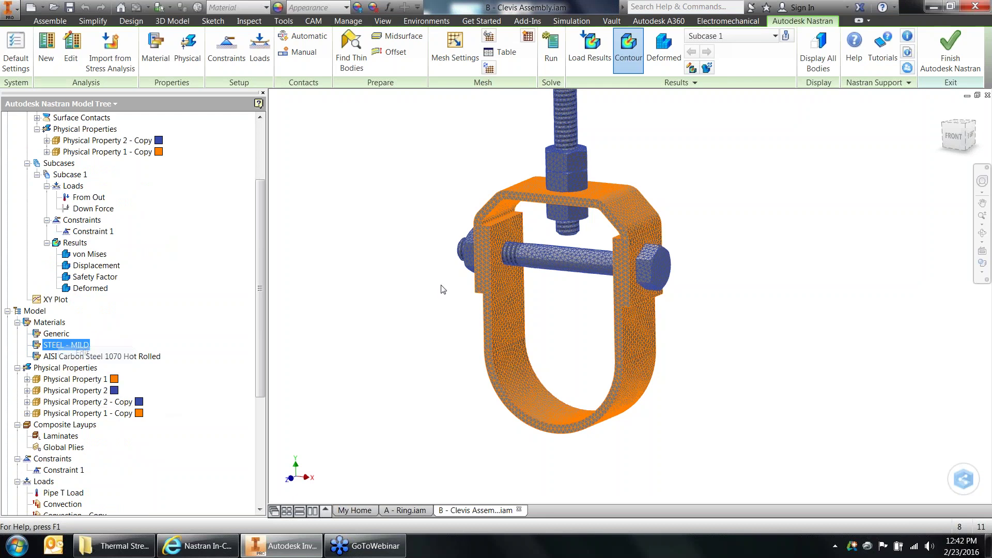
click(487, 187)
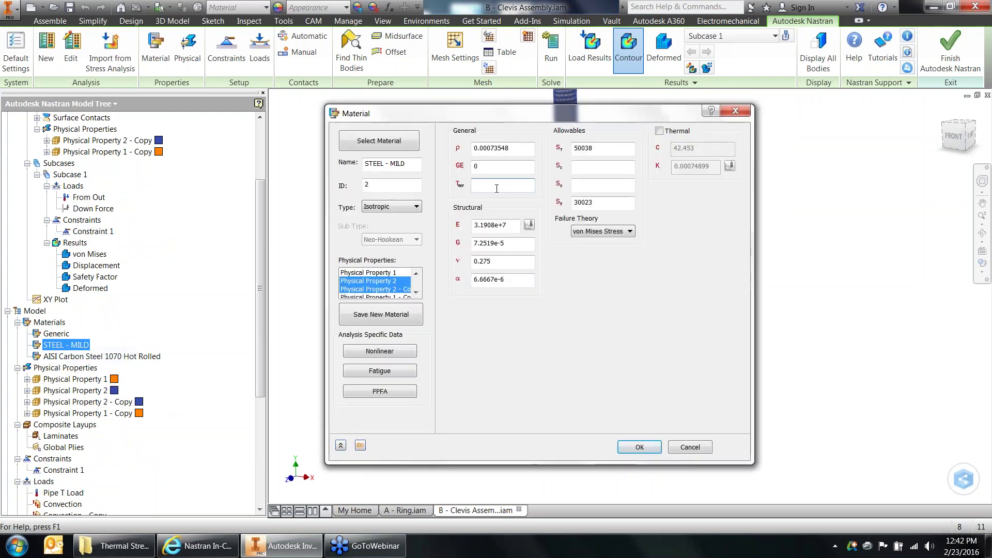
click(659, 130)
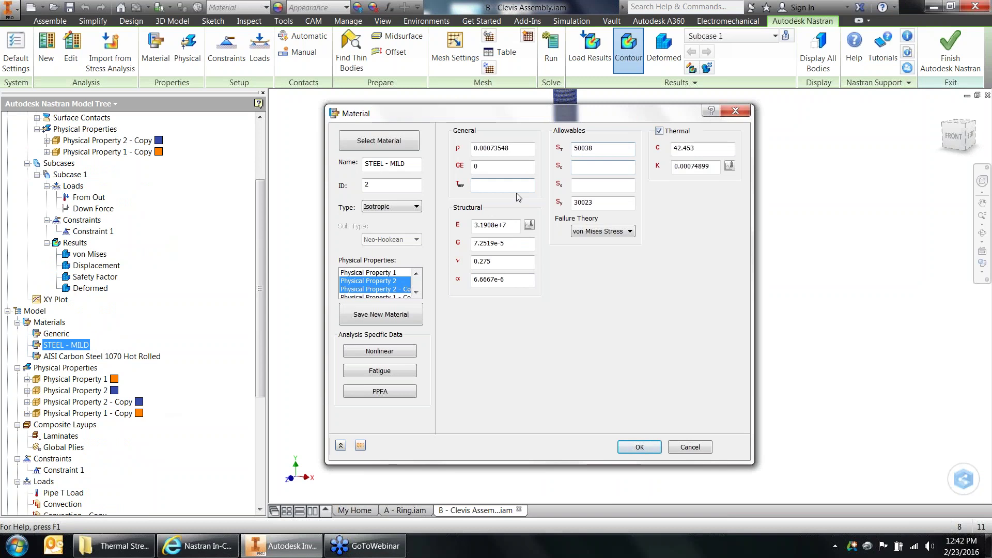
click(499, 185)
text(70)
Step: Examine the Nonlinear Material Data options for STEEL - MILD, keep the type None, and return to the material's reference temperature
click(397, 349)
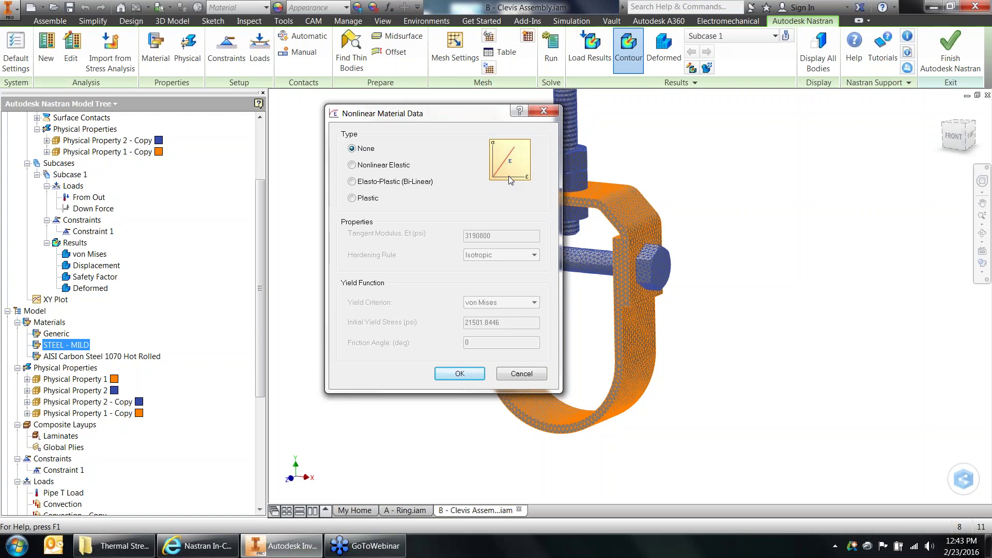
click(457, 373)
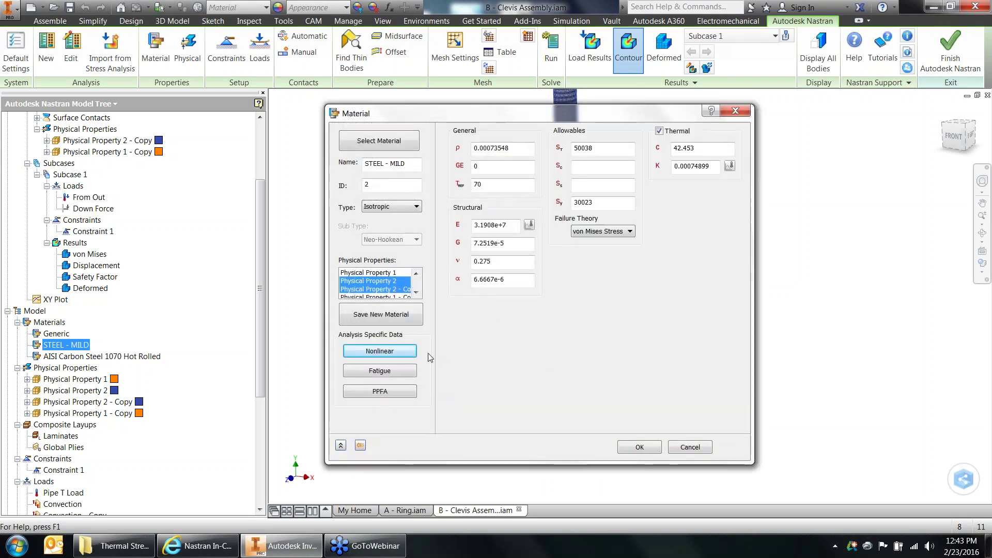
click(508, 187)
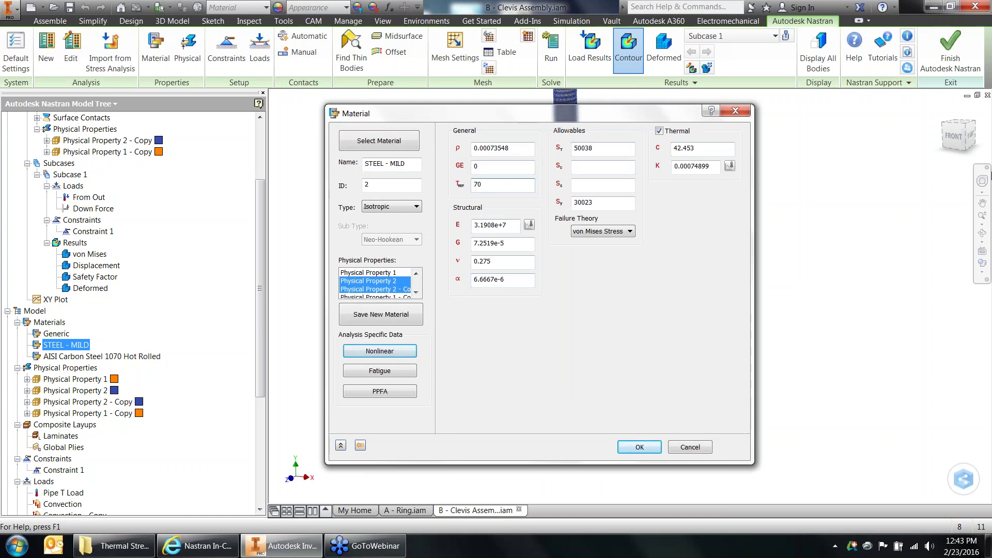
click(984, 202)
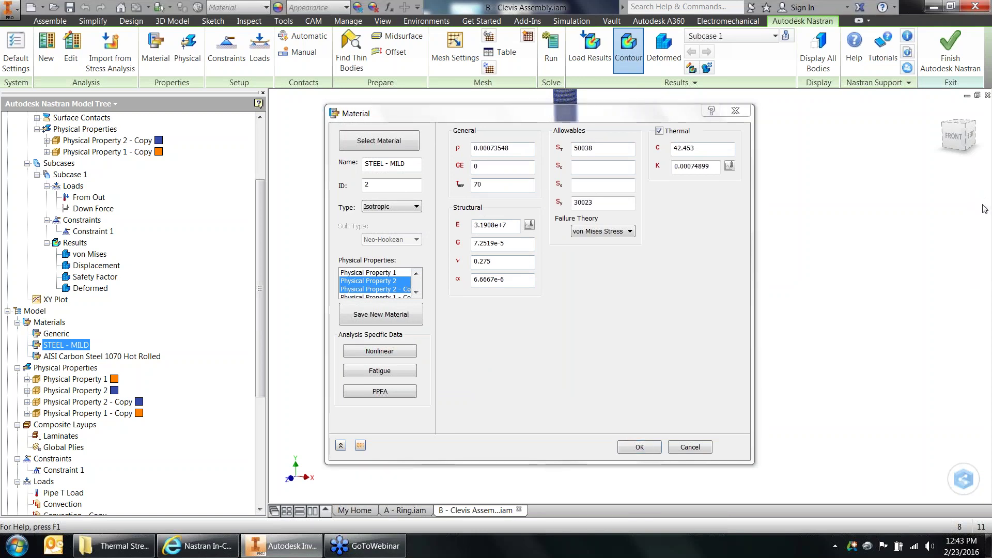